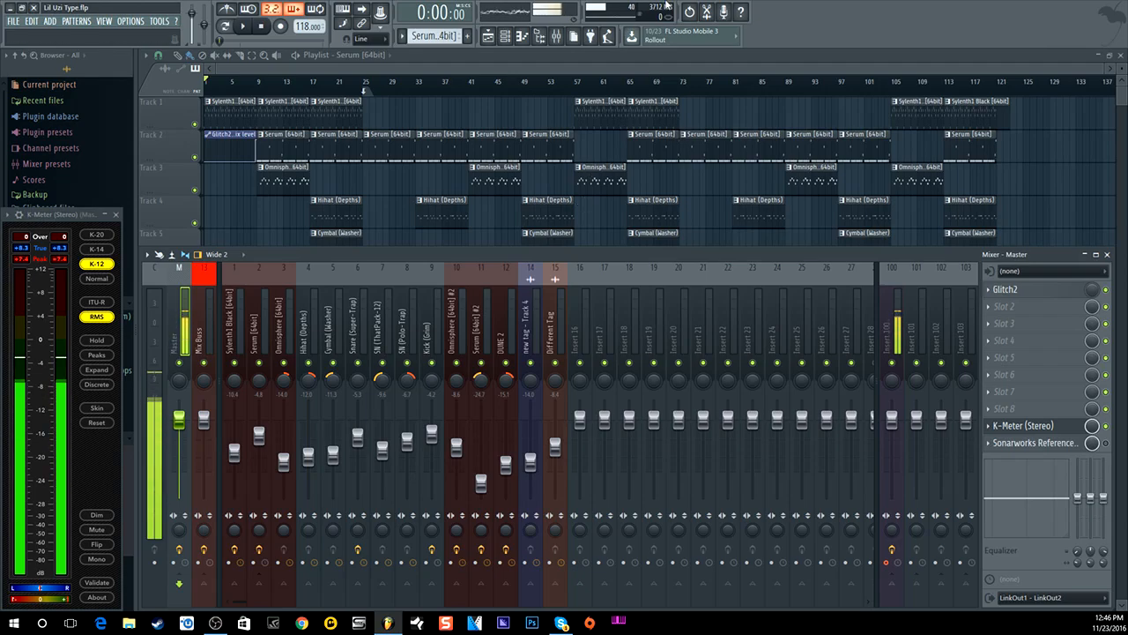
- Play the full song arrangement from the beginning, following it in the playlist with the mixer shown
left_click(413, 67)
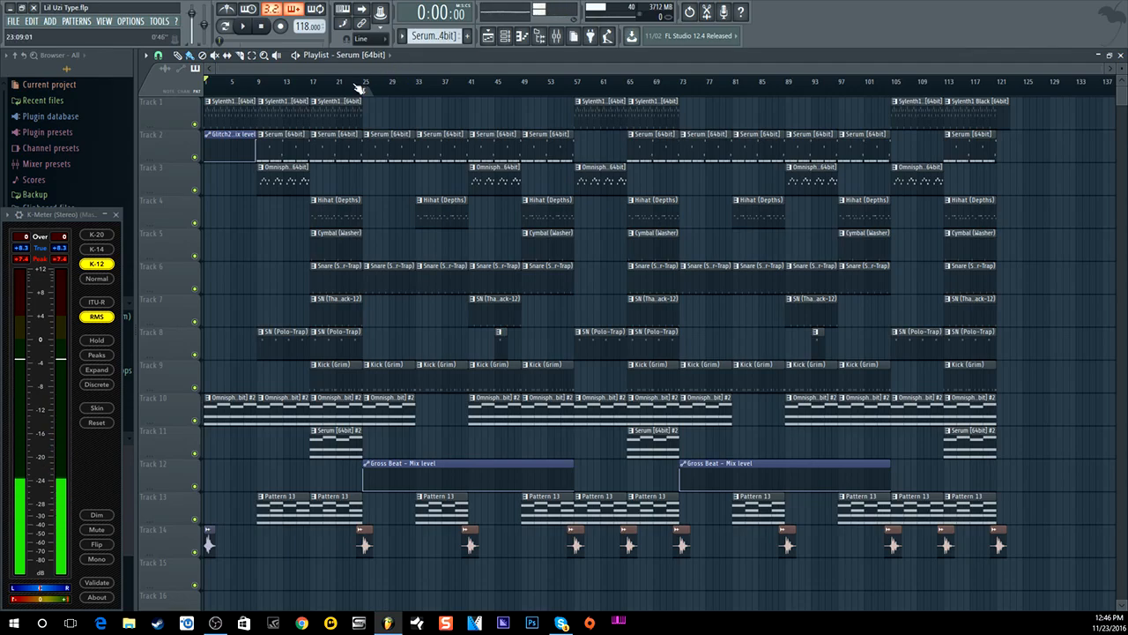
left_click(246, 29)
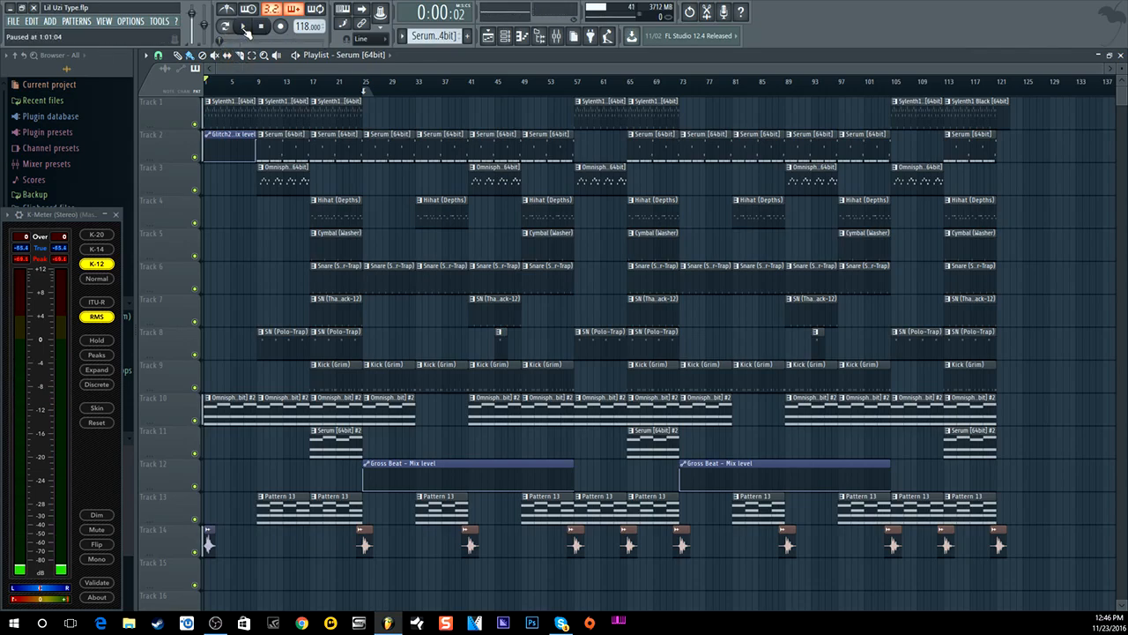
left_click(245, 29)
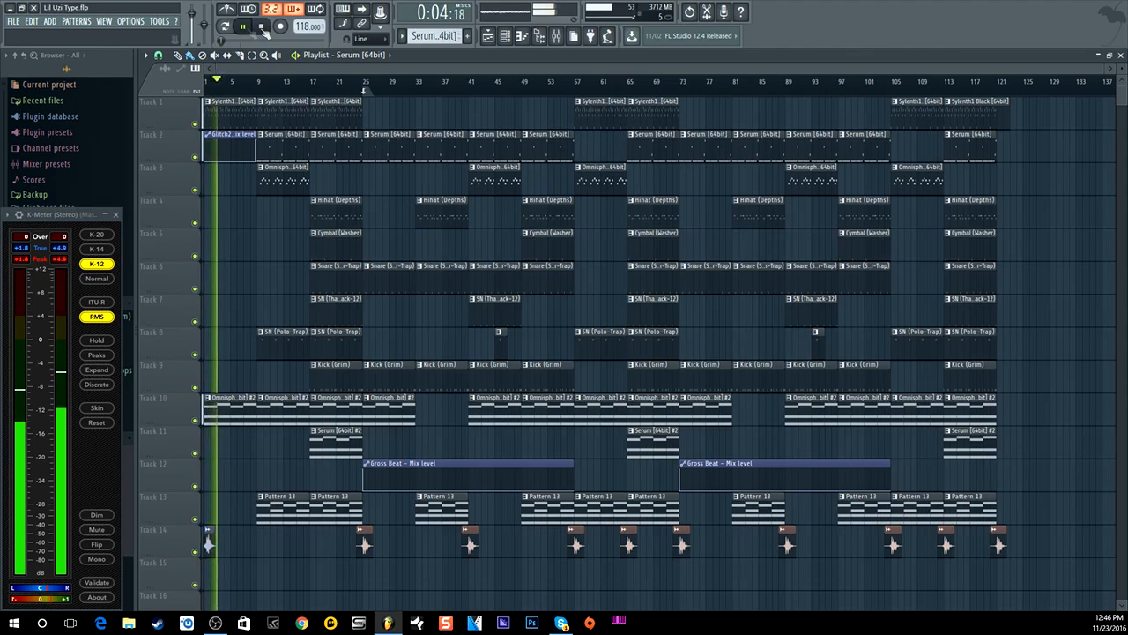
left_click(556, 35)
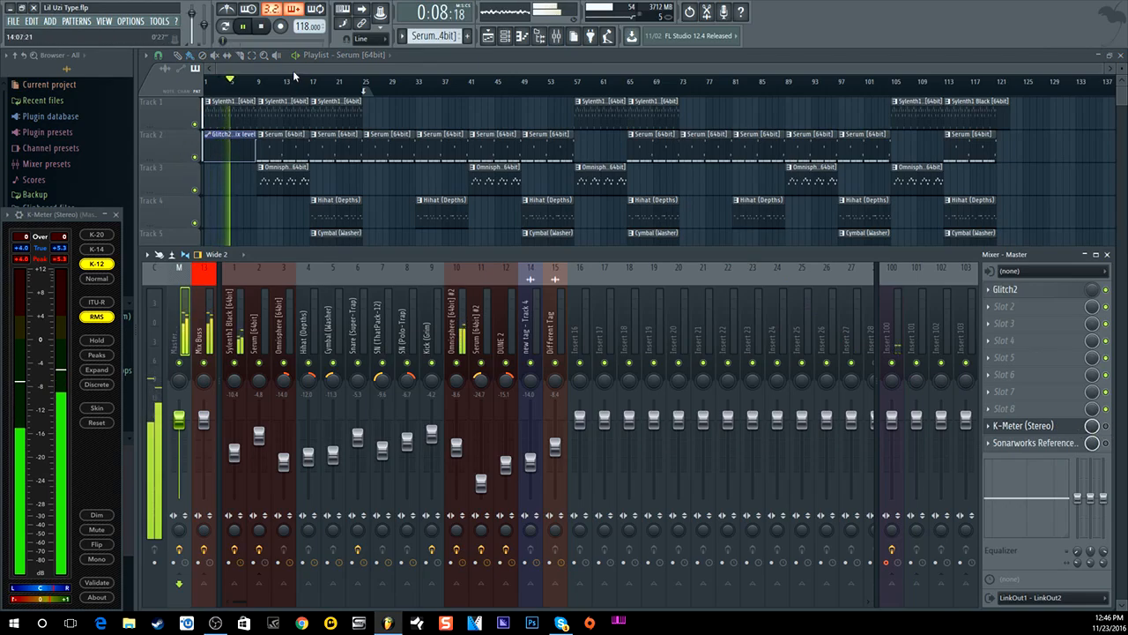
key("F9")
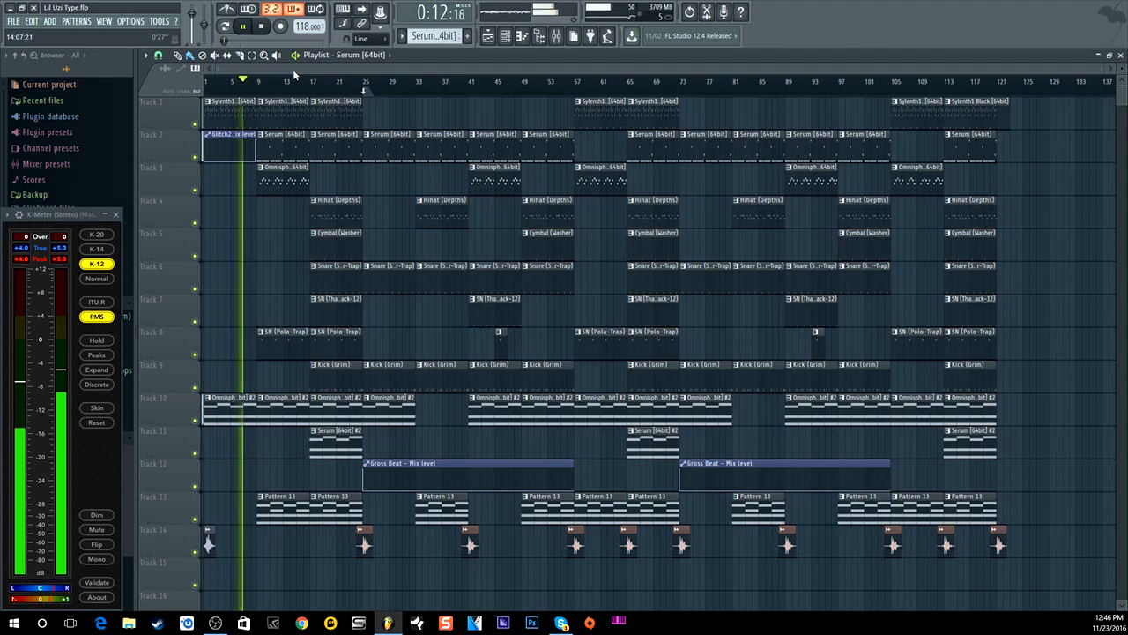
left_click(565, 38)
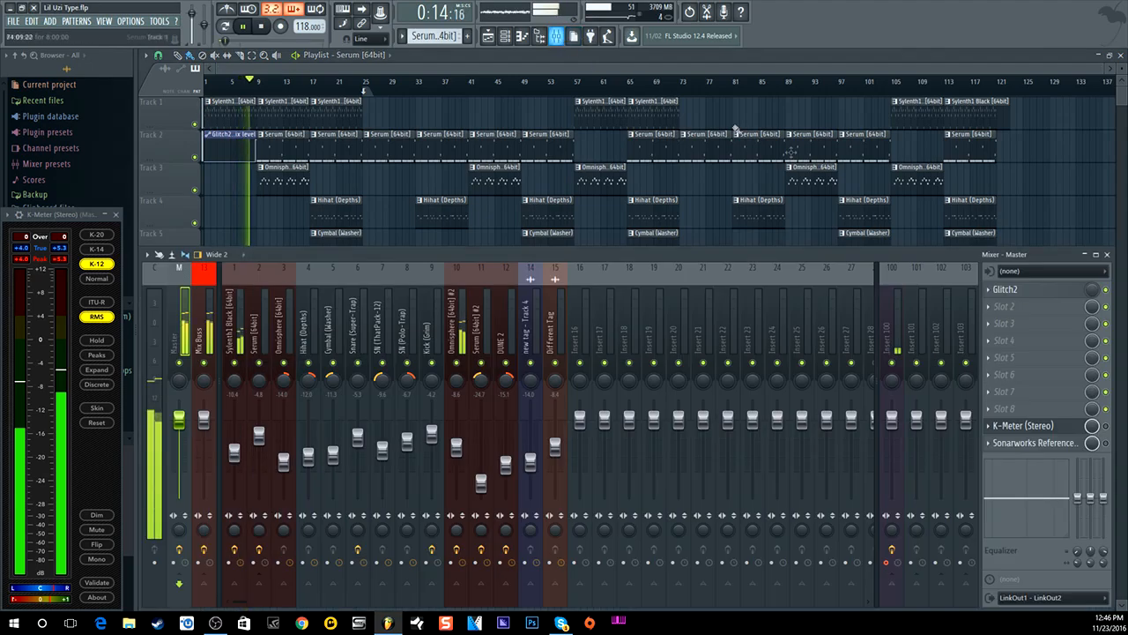
- Lower the volume of the Serum mixer track to about -6.1 dB during playback, and stop the song
left_click(888, 335)
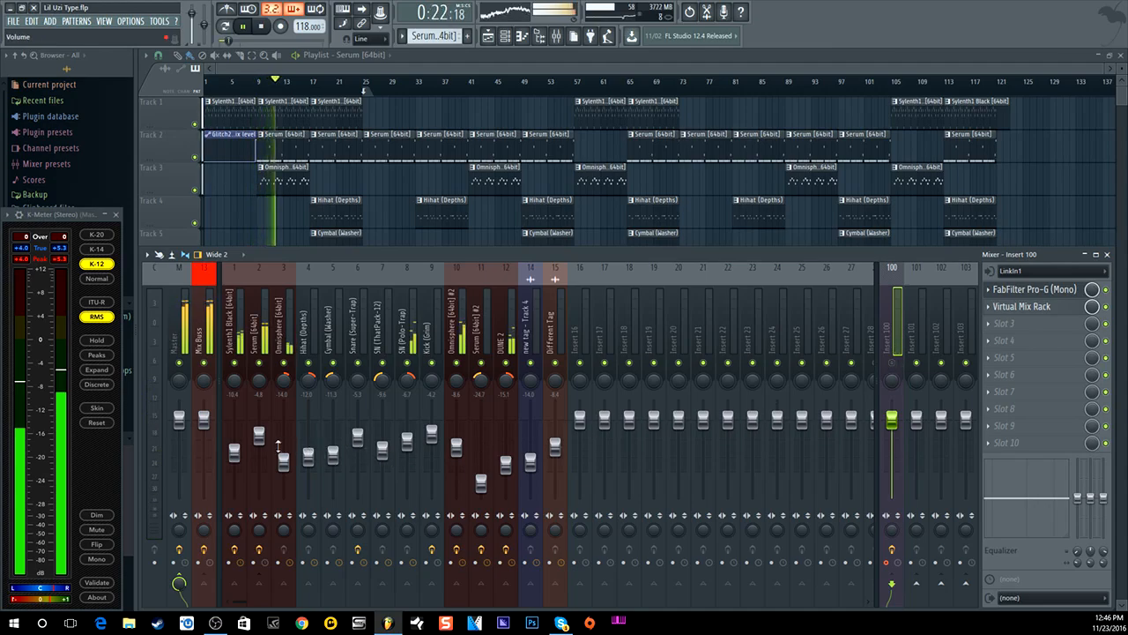
left_click(260, 436)
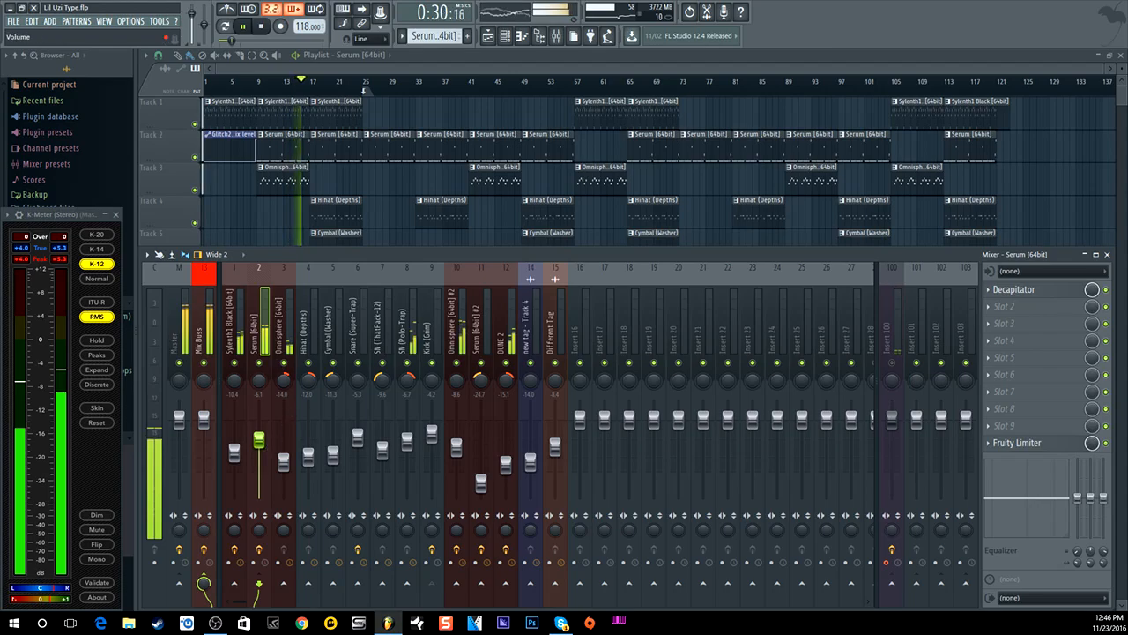
key("F9")
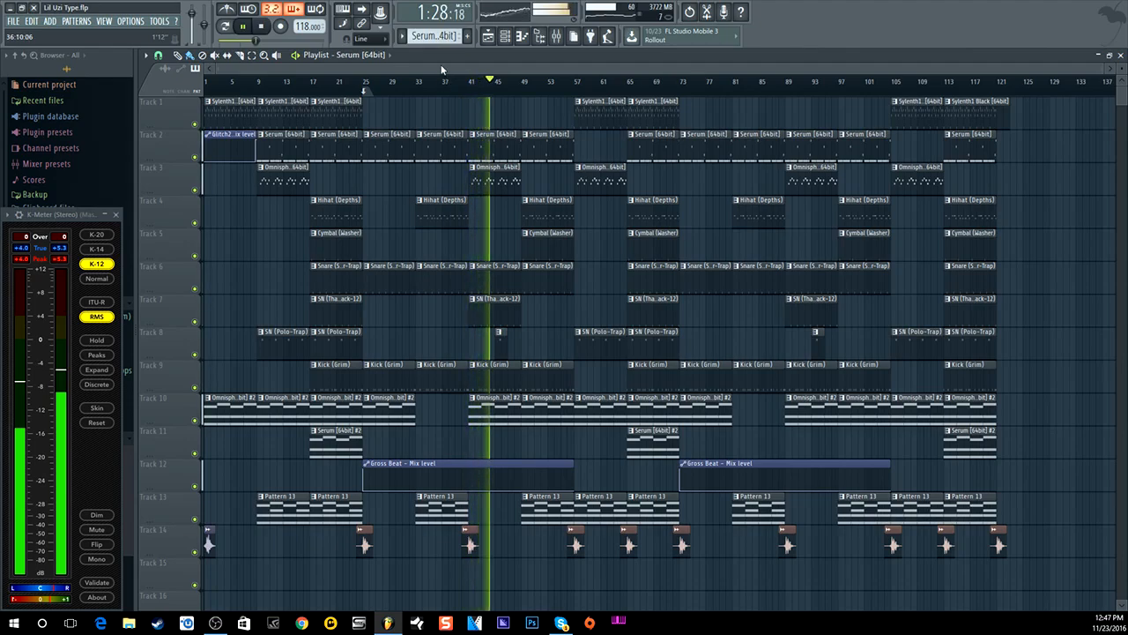
left_click(264, 27)
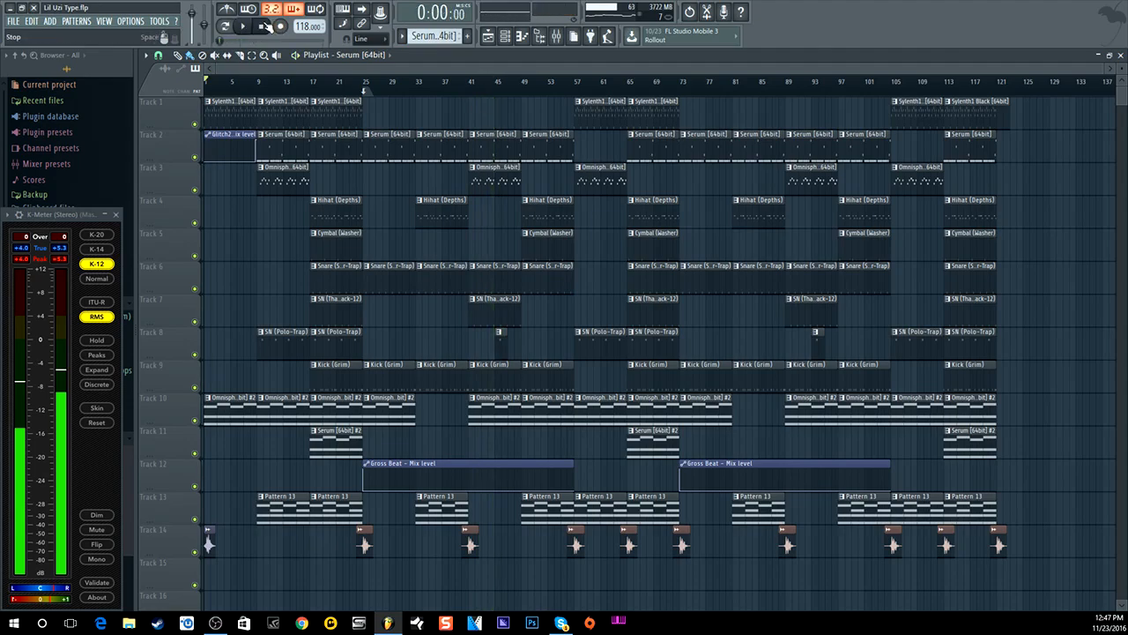
- Switch to Pattern 1 and solo the Sylenth1 channel in the channel rack
left_click(556, 35)
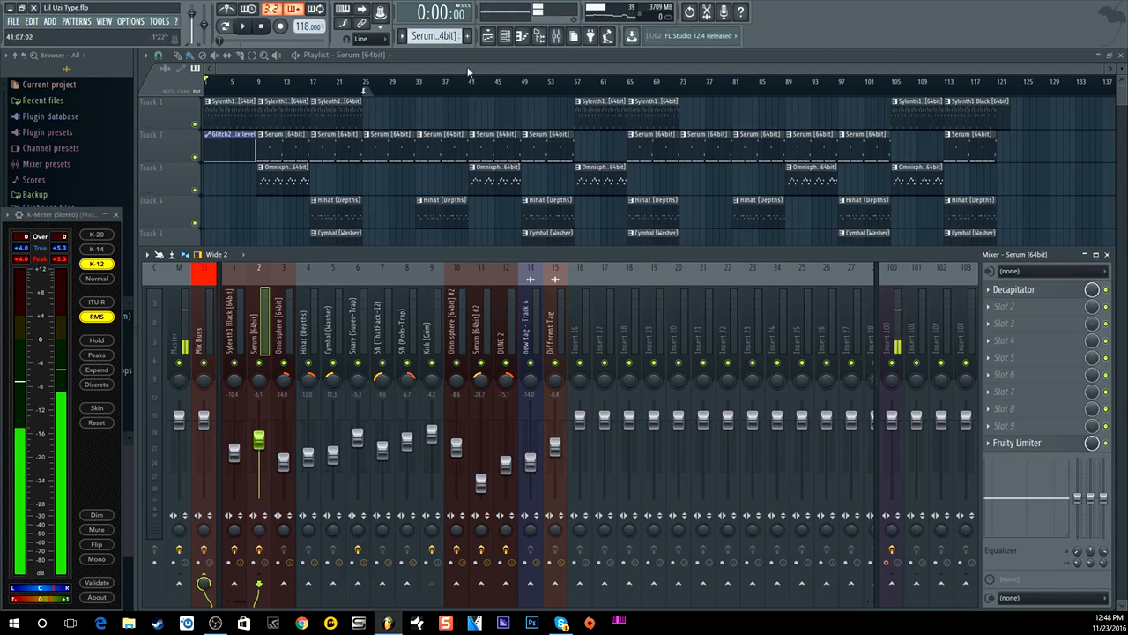
left_click_drag(447, 36, 448, 47)
left_click(506, 36)
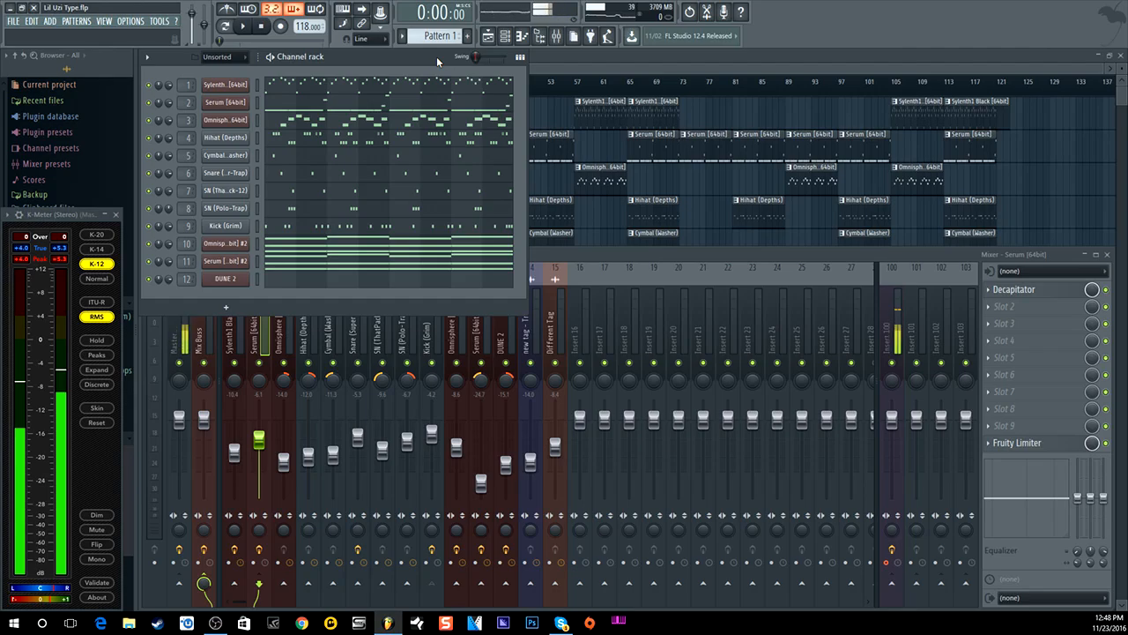
right_click(149, 87)
left_click(158, 93)
- Open the Sylenth1 Black instrument, look through its preset bank, and close it without changing the preset
left_click(226, 85)
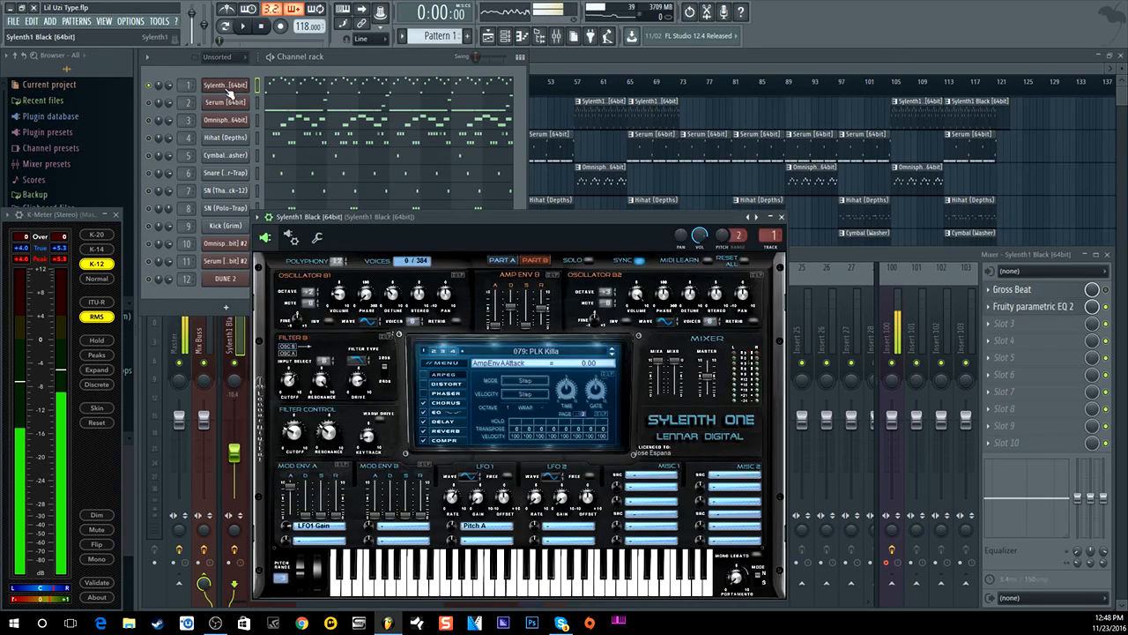
left_click(558, 351)
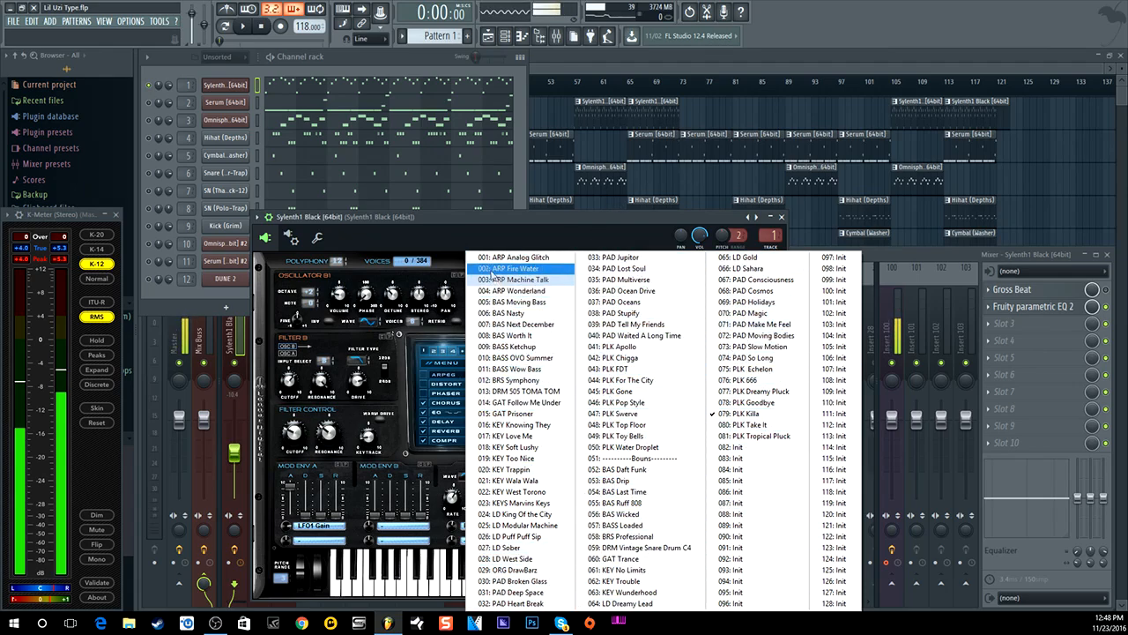
left_click(458, 227)
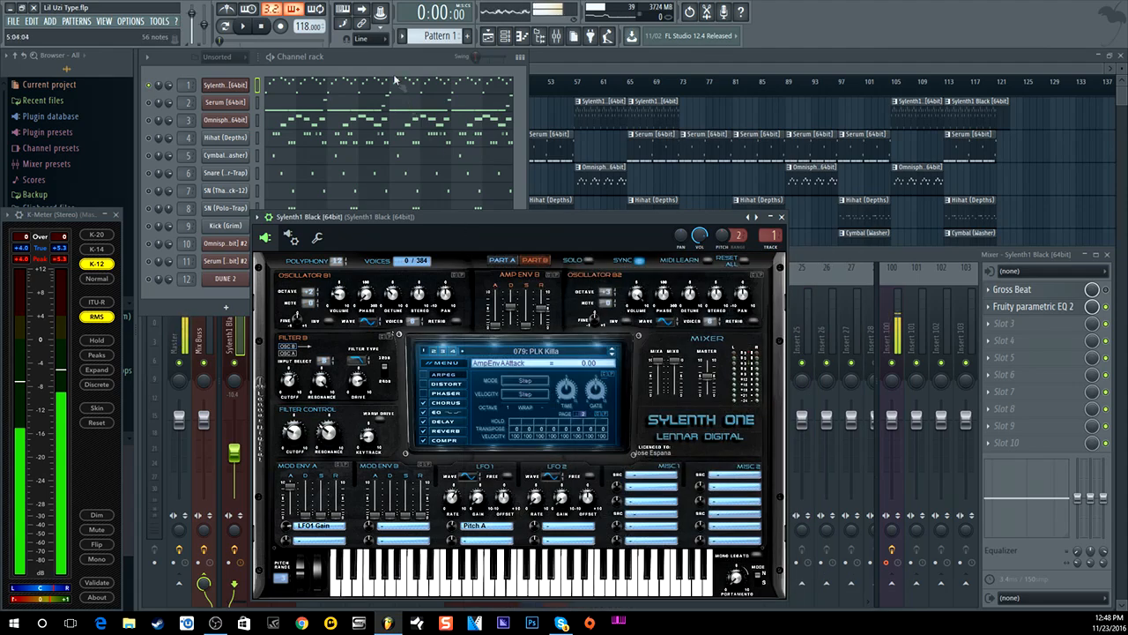
left_click(781, 216)
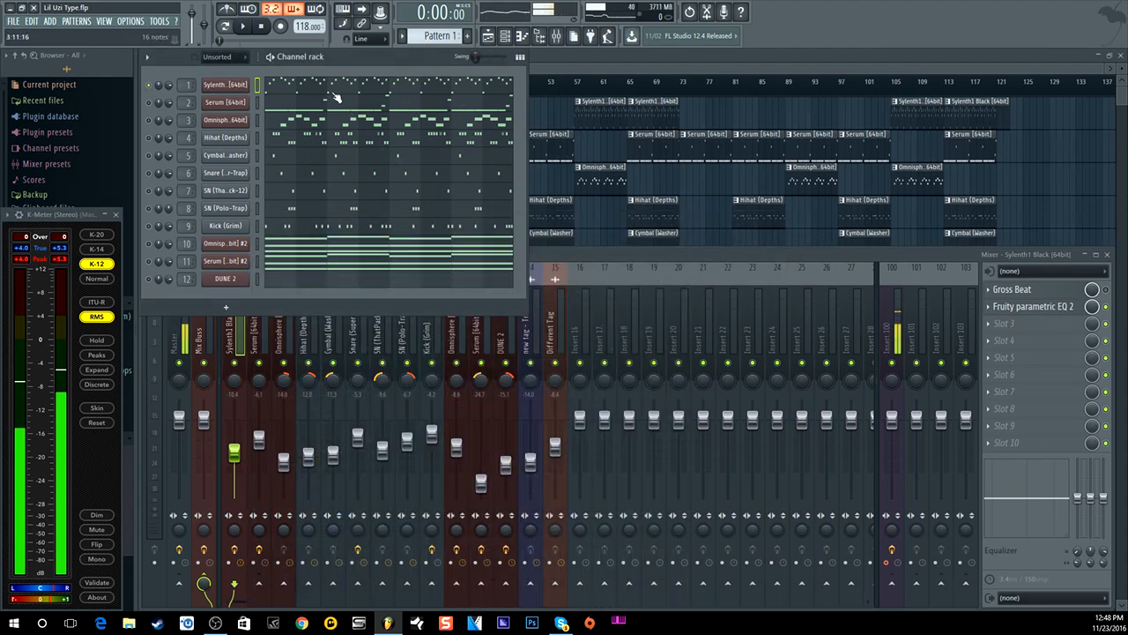
- Disable the Glitch2 effect on the Master track and audition the soloed Sylenth1 part of Pattern 1
left_click(246, 27)
left_click(273, 25)
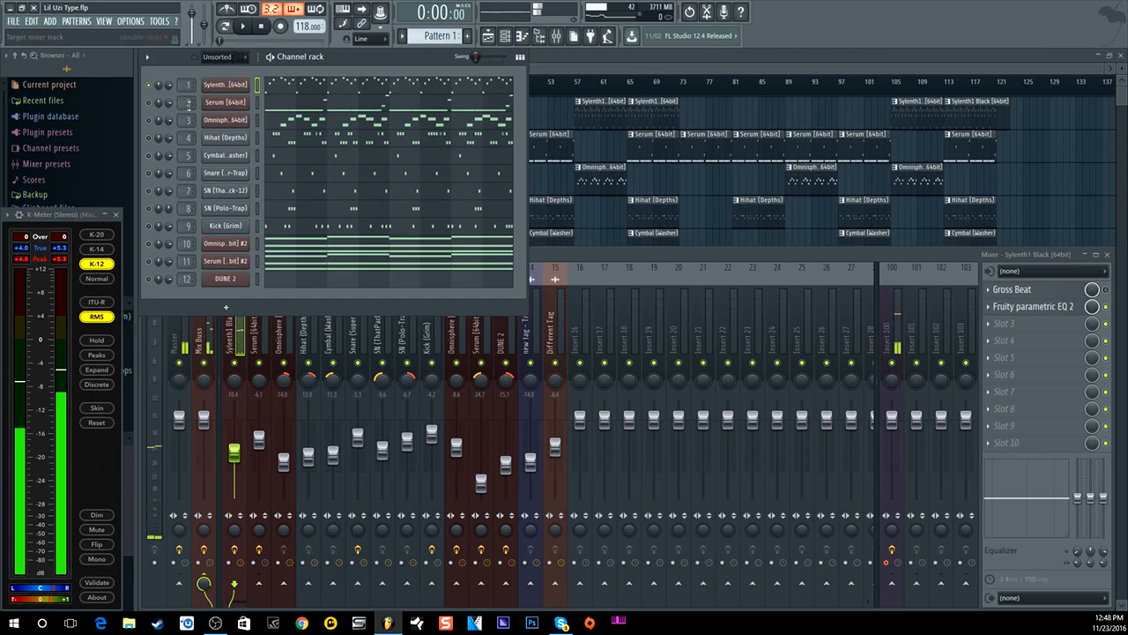
left_click(181, 349)
left_click(1107, 289)
left_click(345, 58)
left_click(250, 29)
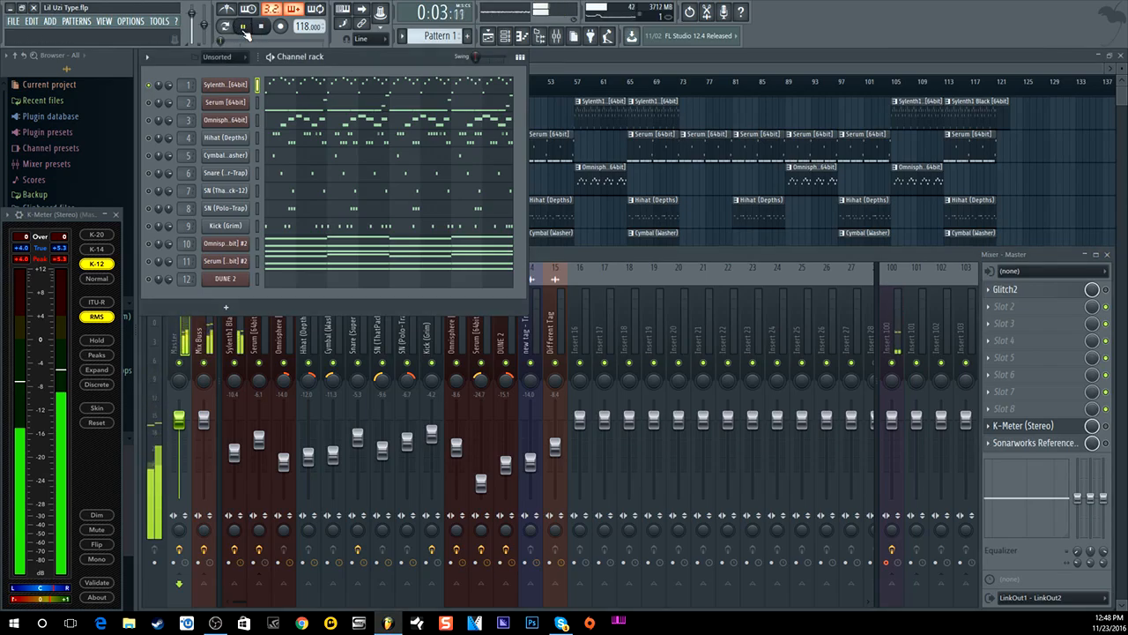
left_click(260, 27)
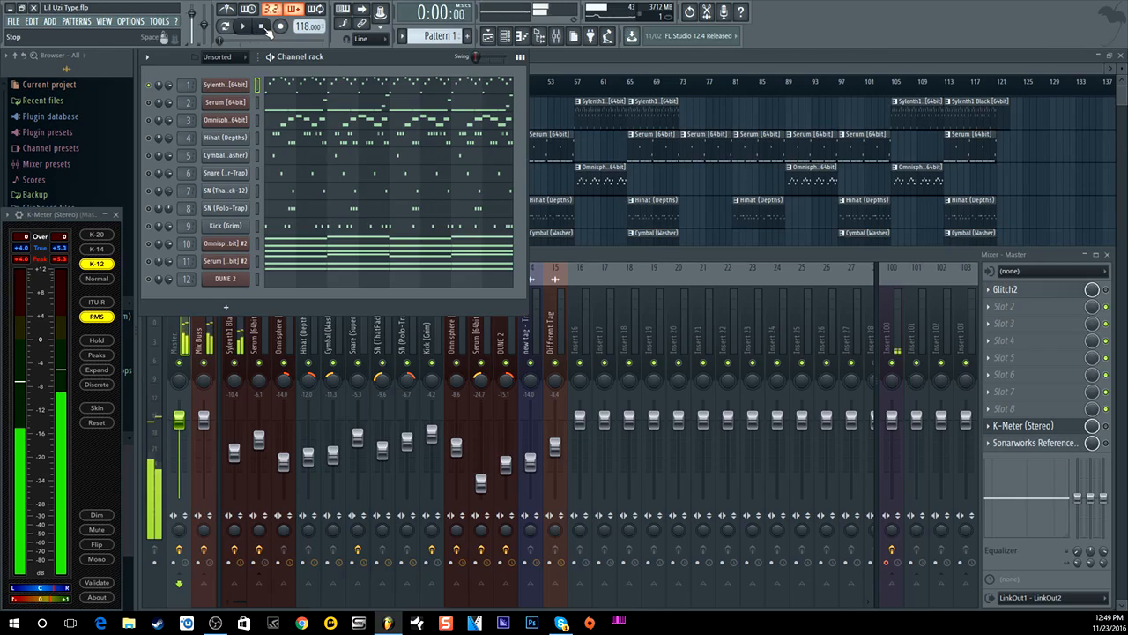
- Examine the Sylenth1 melody notes in the piano roll and bring back the channel rack
double_click(186, 86)
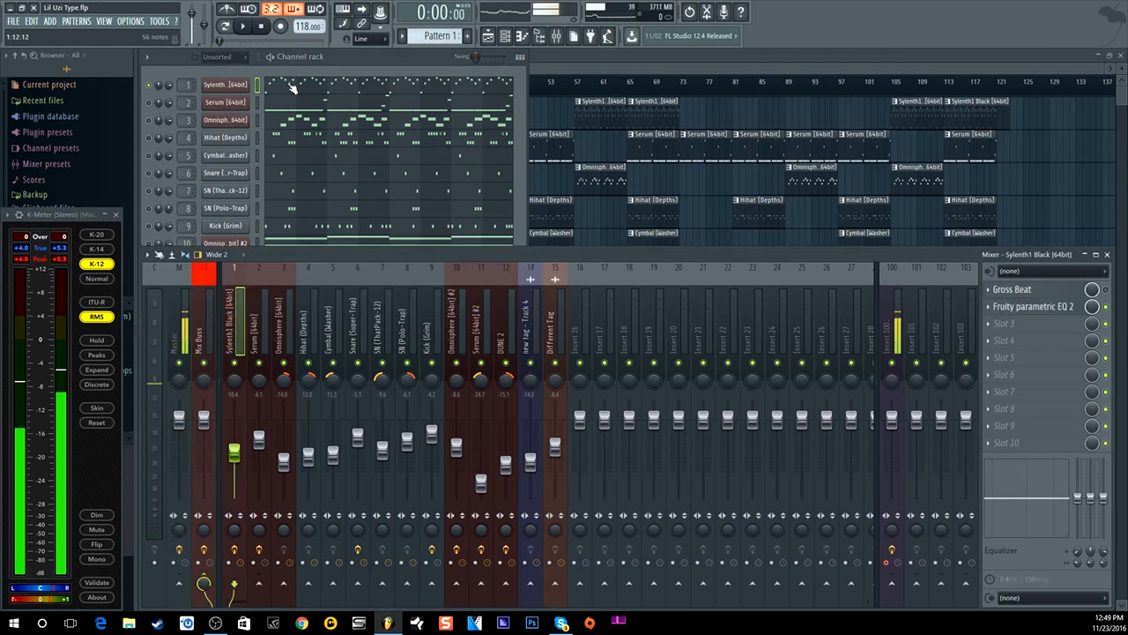
left_click(294, 89)
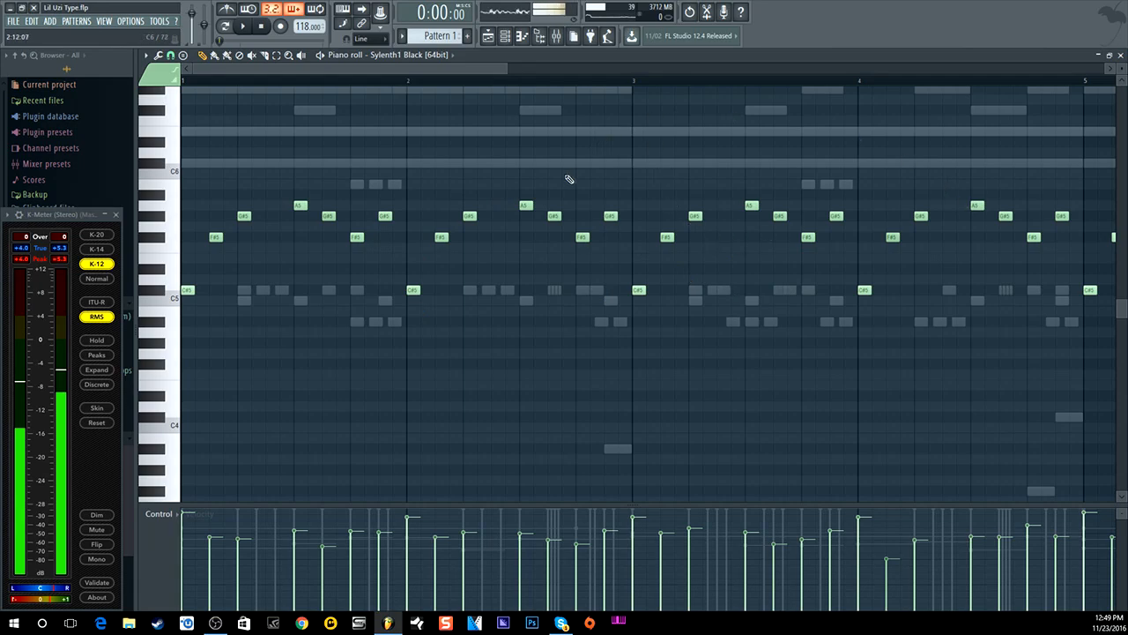
left_click(504, 35)
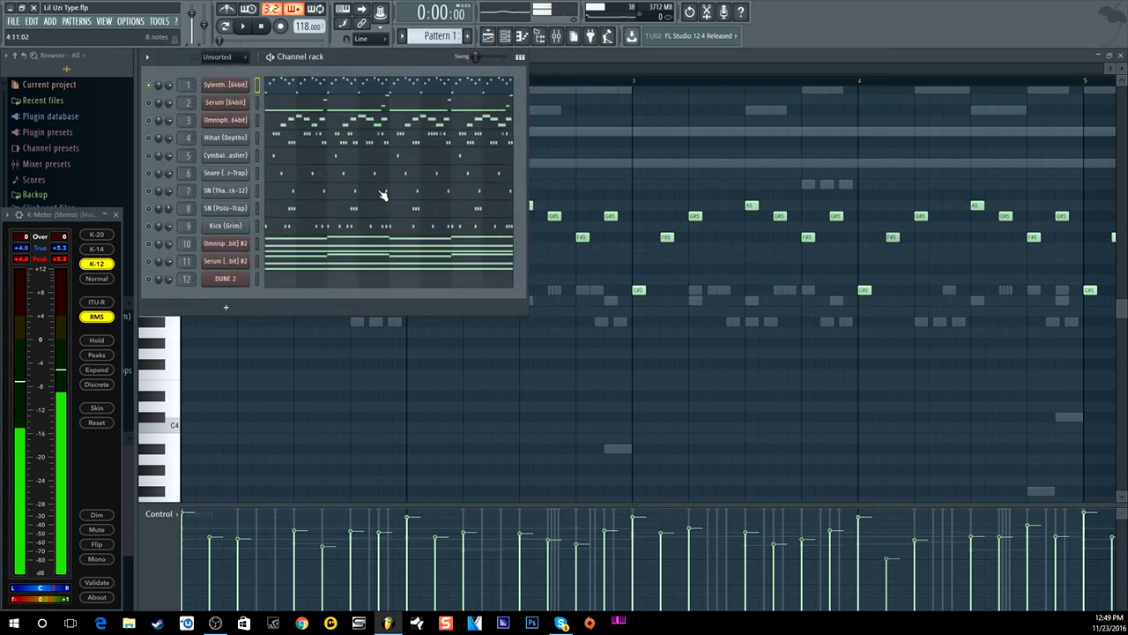
- Audition Pattern 1 with Gross Beat enabled on the Sylenth1 mixer track
key("F9")
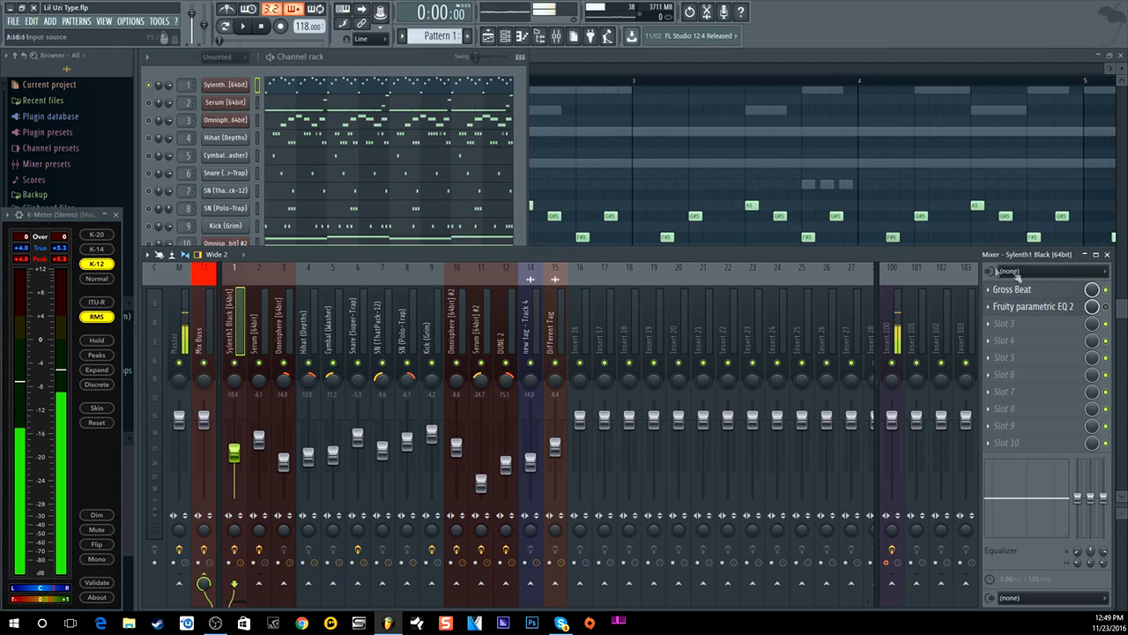
left_click(250, 28)
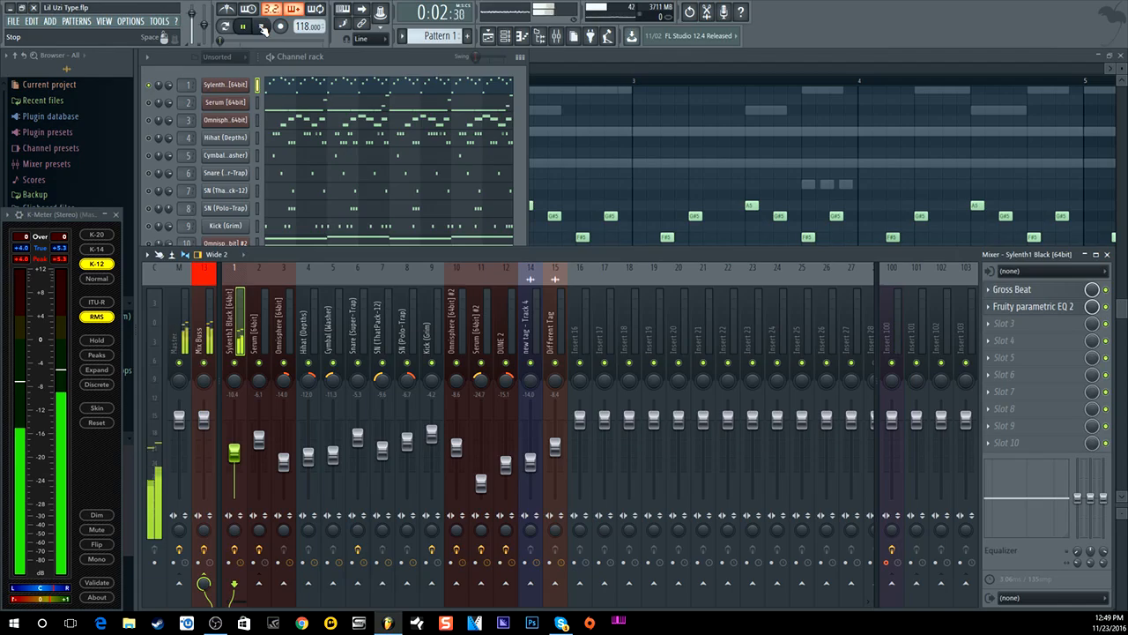
left_click(262, 29)
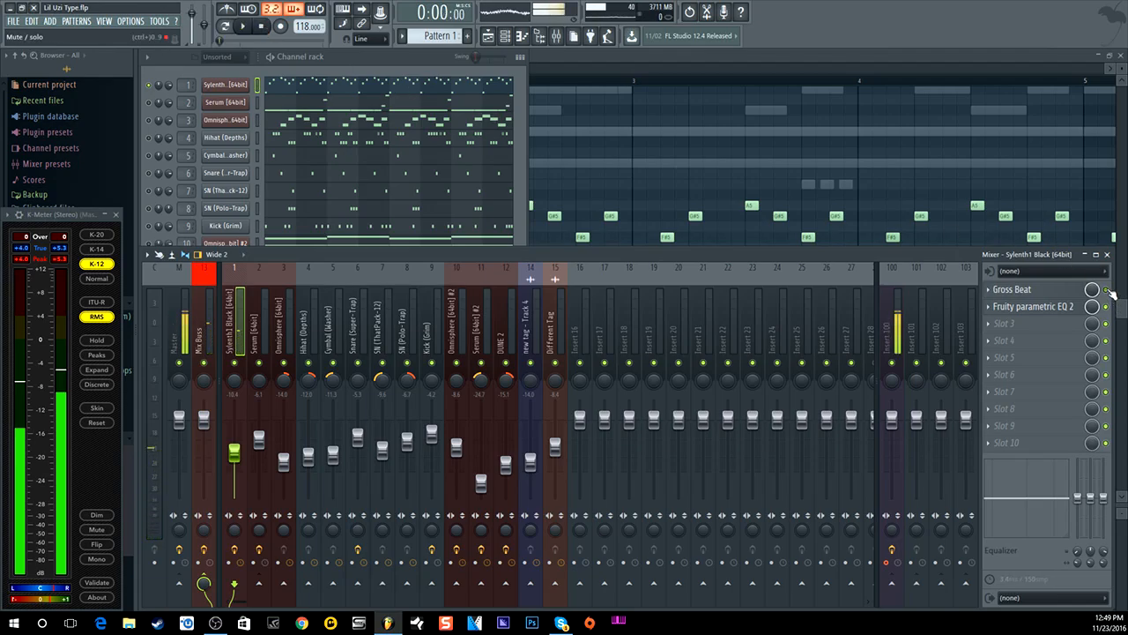
- Open Fruity parametric EQ 2 on the Sylenth1 track and compare the sound with the EQ toggled during playback
left_click(1036, 306)
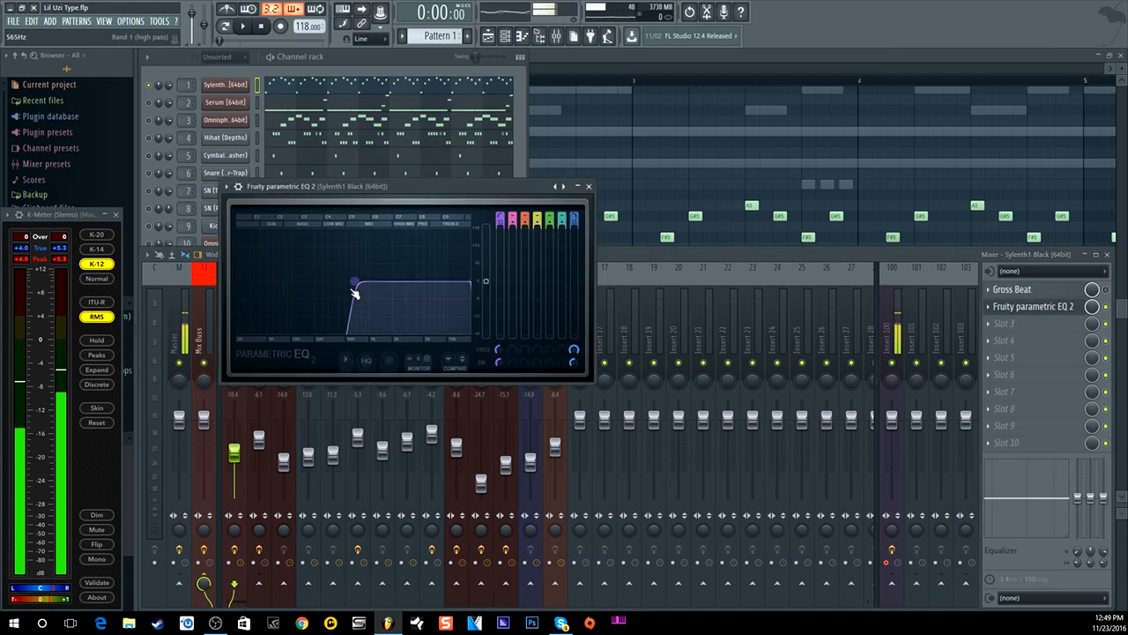
left_click(244, 27)
left_click(1109, 308)
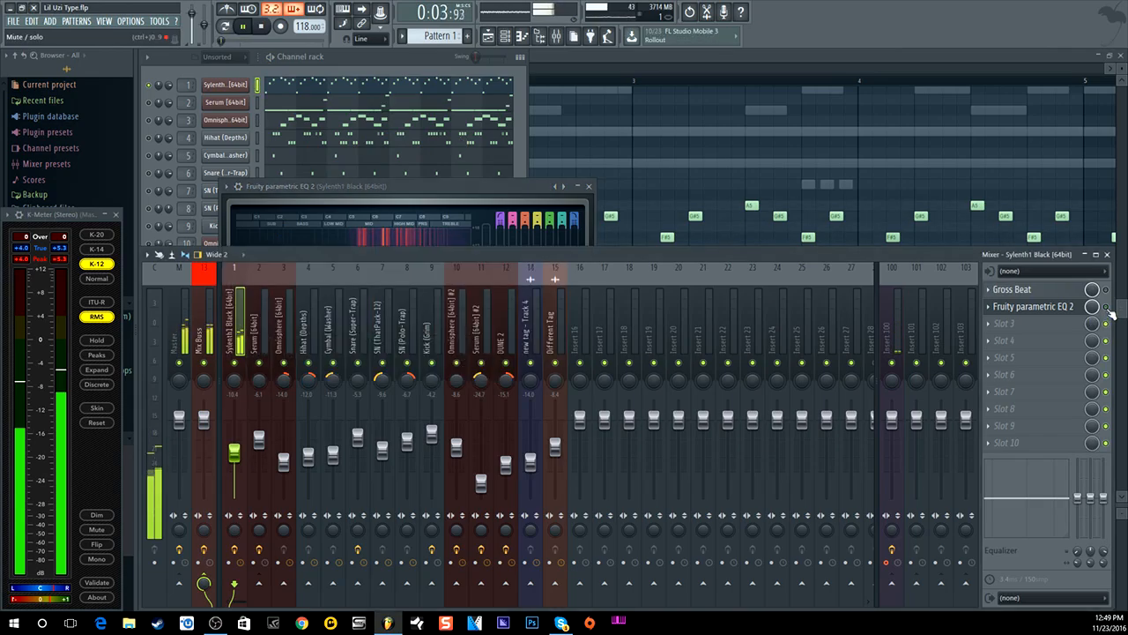
left_click(260, 27)
- Enlarge and reposition the Fruity parametric EQ 2 window to examine its high-pass curve, and close it
left_click(447, 187)
left_click_drag(447, 187, 601, 121)
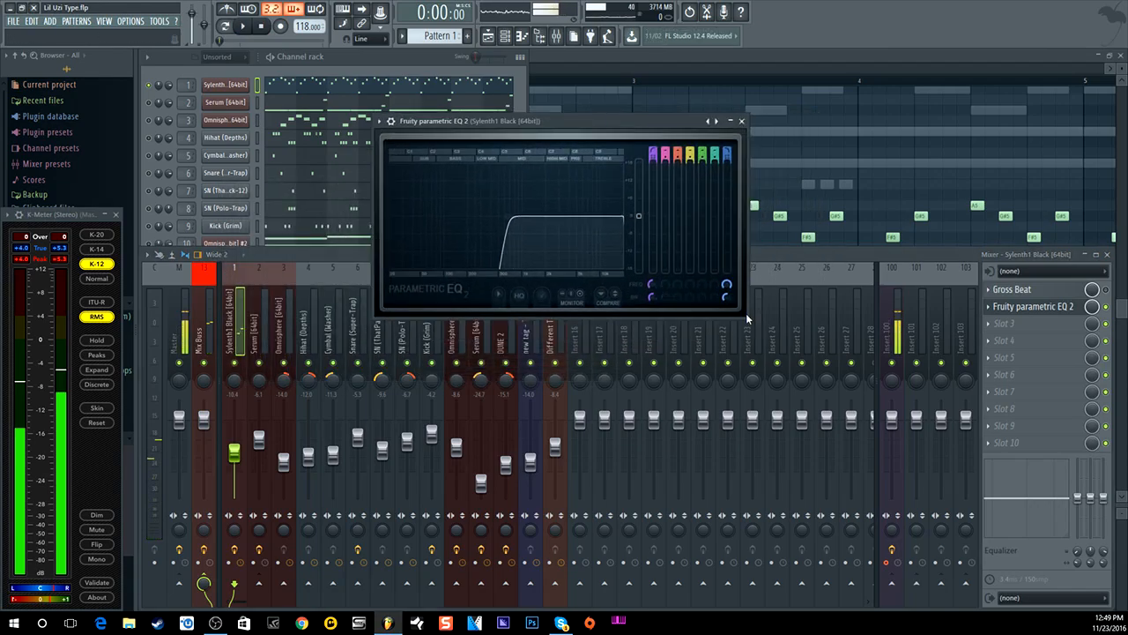
left_click_drag(787, 371, 1033, 572)
left_click_drag(732, 121, 524, 75)
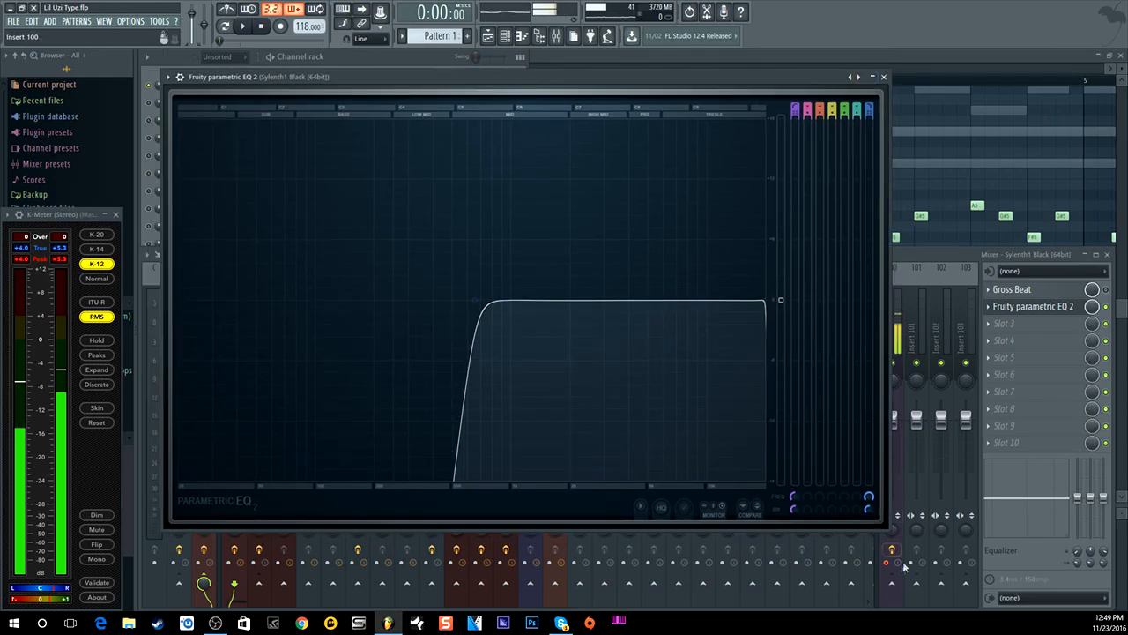
left_click_drag(888, 529, 657, 388)
left_click_drag(413, 84, 532, 220)
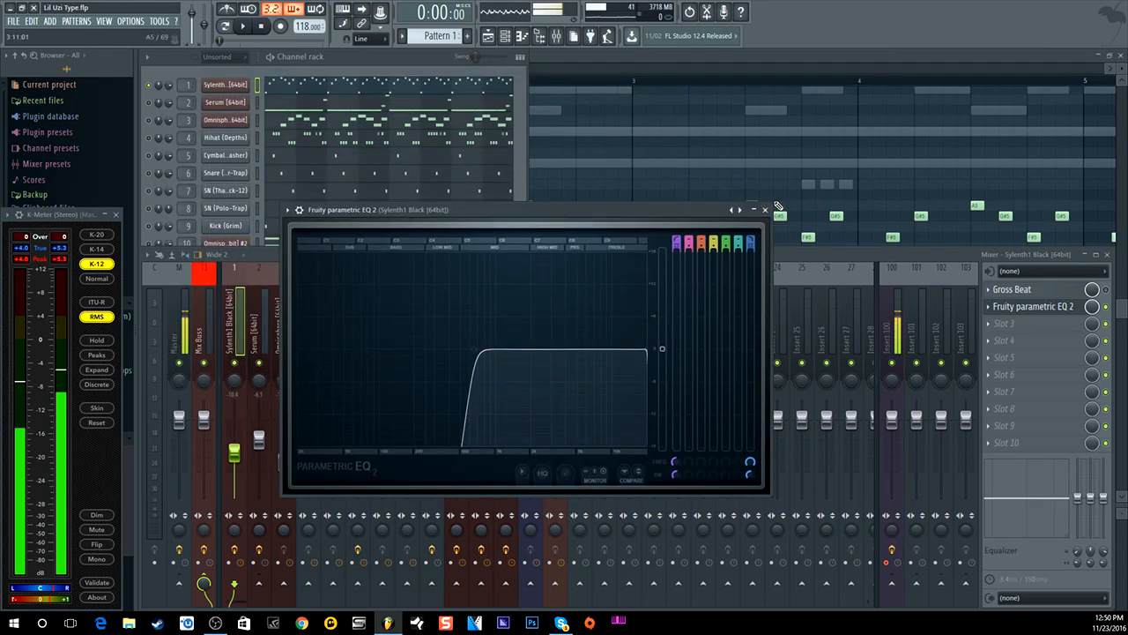
left_click(766, 211)
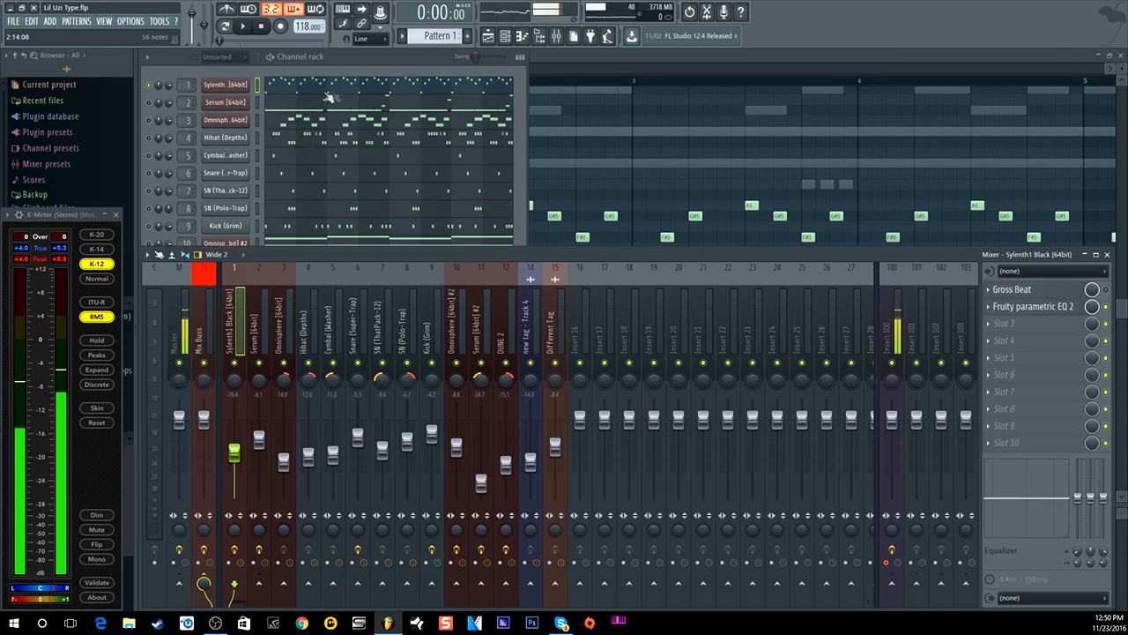
- Mute the Sylenth1 channel and make Serum the only active channel in the channel rack
left_click(149, 85)
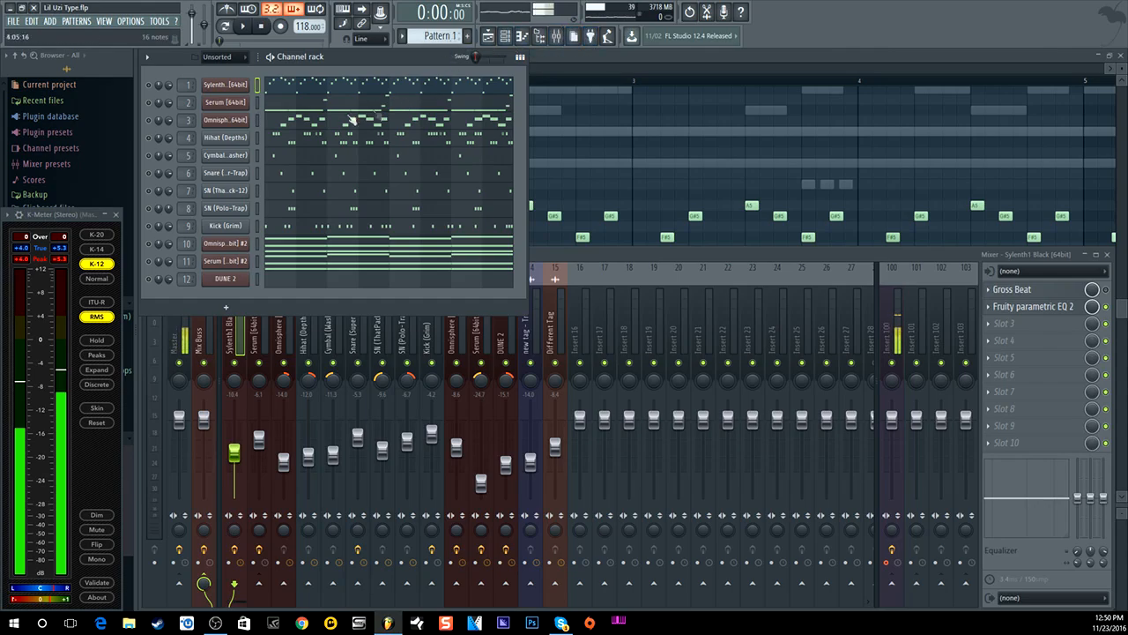
left_click(148, 103)
- Check the preset loaded in the Serum instrument, close it, and start playing the Serum part of Pattern 1
left_click(227, 102)
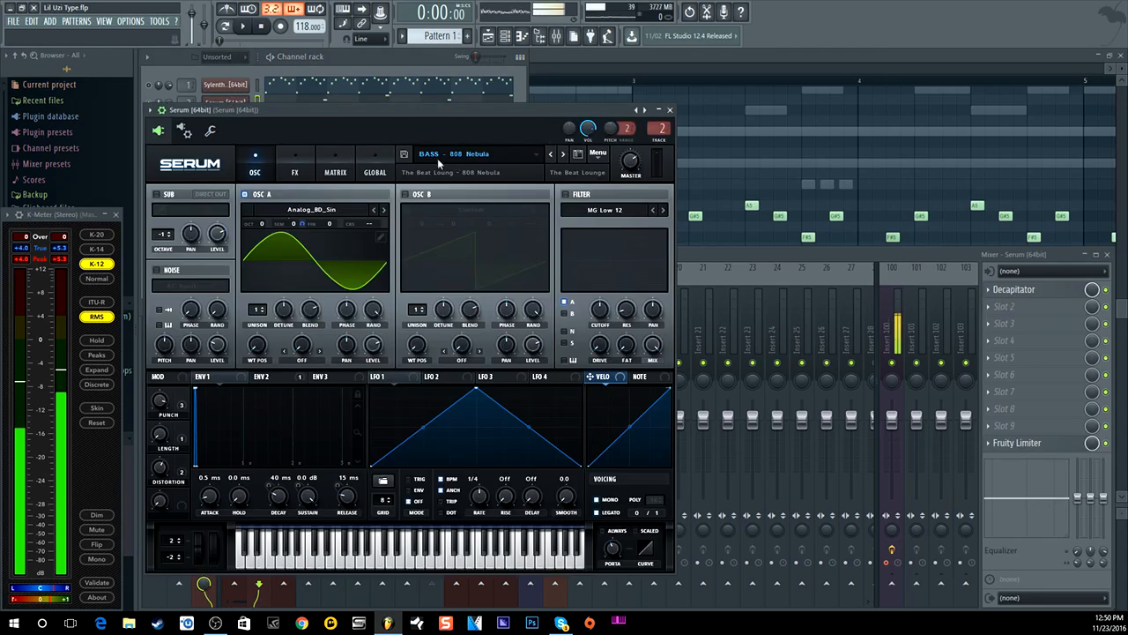
left_click(670, 110)
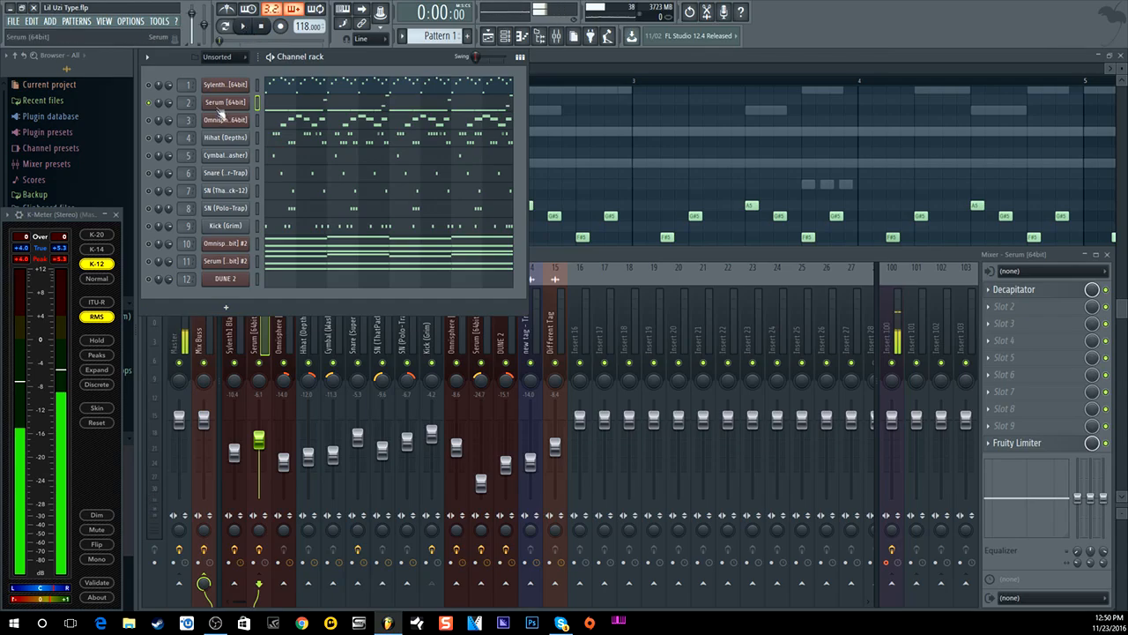
left_click(249, 28)
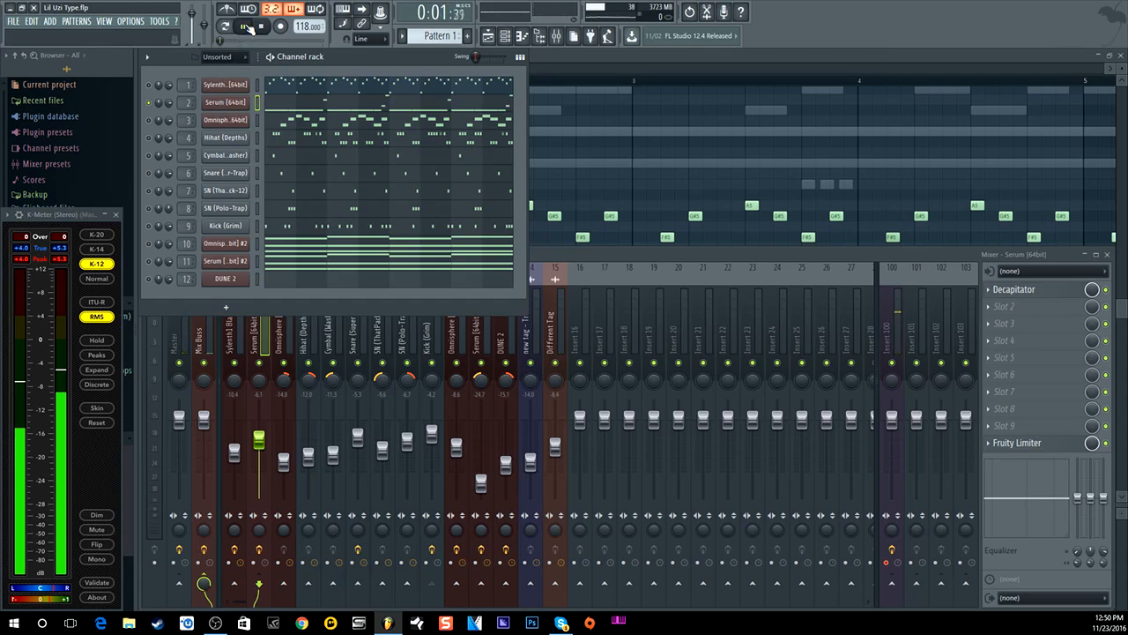
- Stop playback, switch to pattern mode, and audition the Serum part of Pattern 1
left_click(261, 27)
left_click(227, 28)
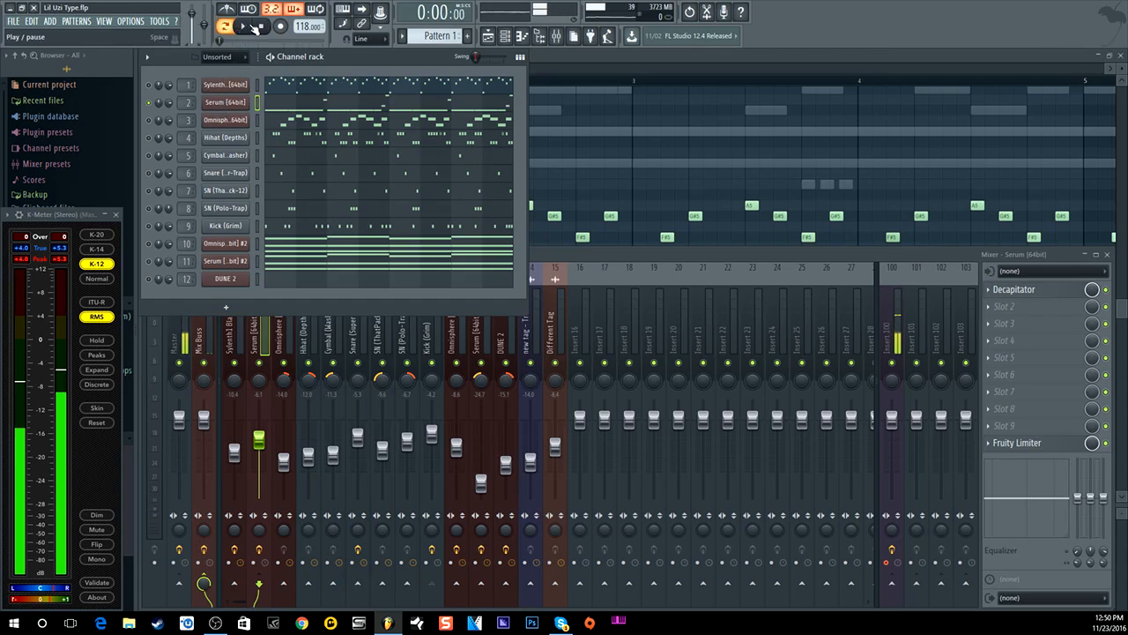
left_click(252, 29)
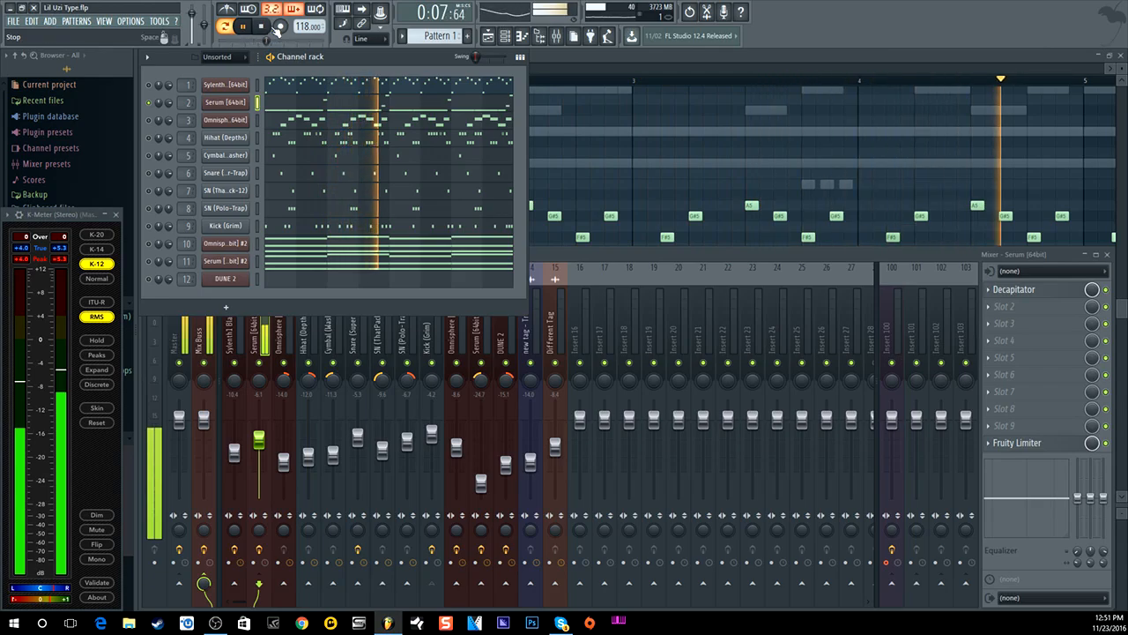
left_click(277, 26)
- Examine the Serum notes in the piano roll across all eight bars and return to the channel rack
left_click(304, 102)
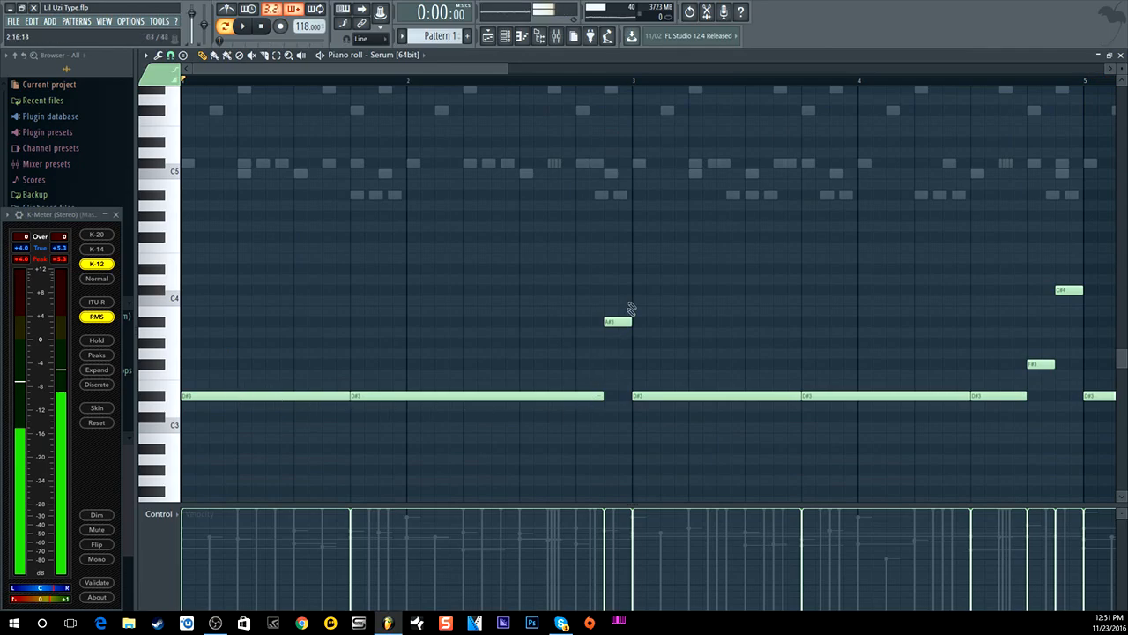
left_click_drag(518, 70, 890, 115)
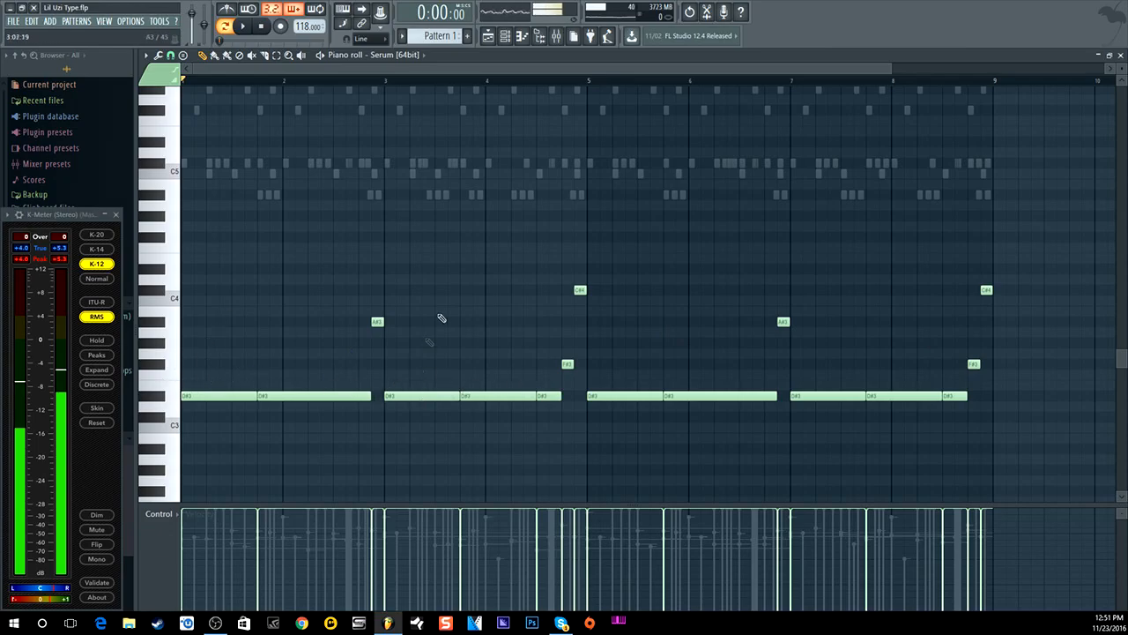
left_click(489, 37)
left_click(489, 36)
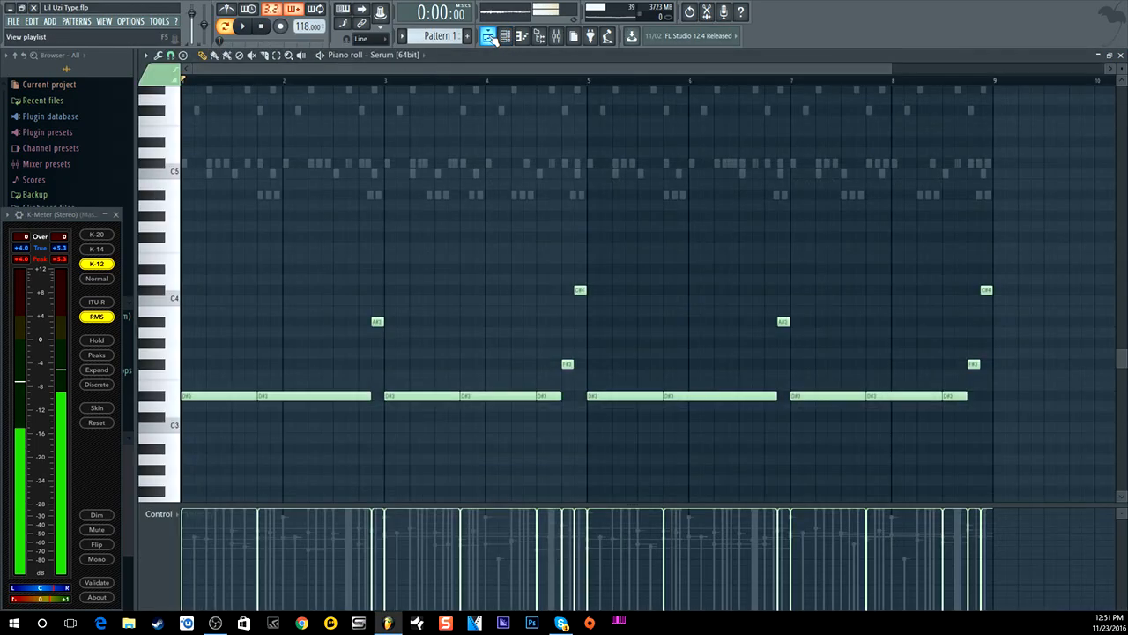
left_click(504, 36)
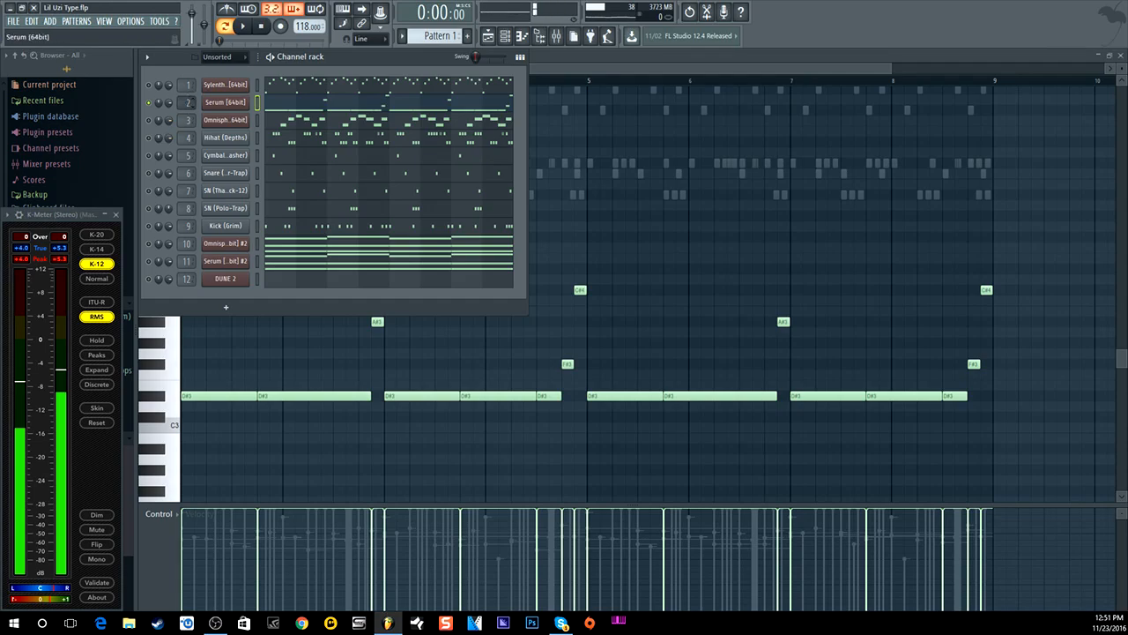
- Check the Decapitator and Fruity Limiter settings on the Serum mixer track, closing each effect window
key("F9")
left_click(1038, 293)
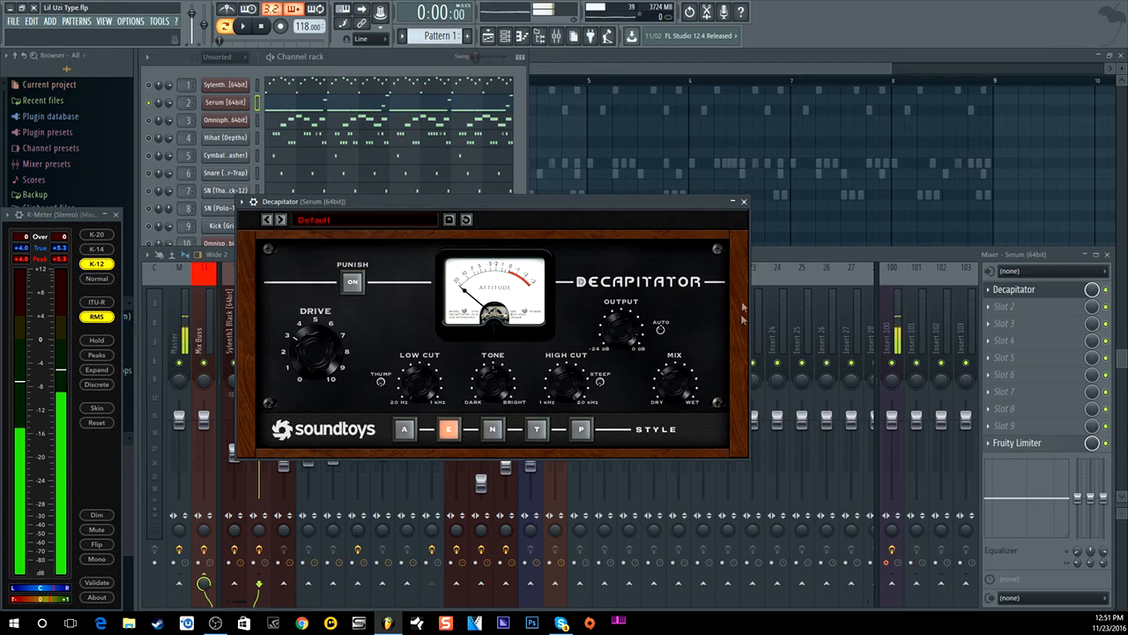
left_click(743, 201)
left_click(1031, 444)
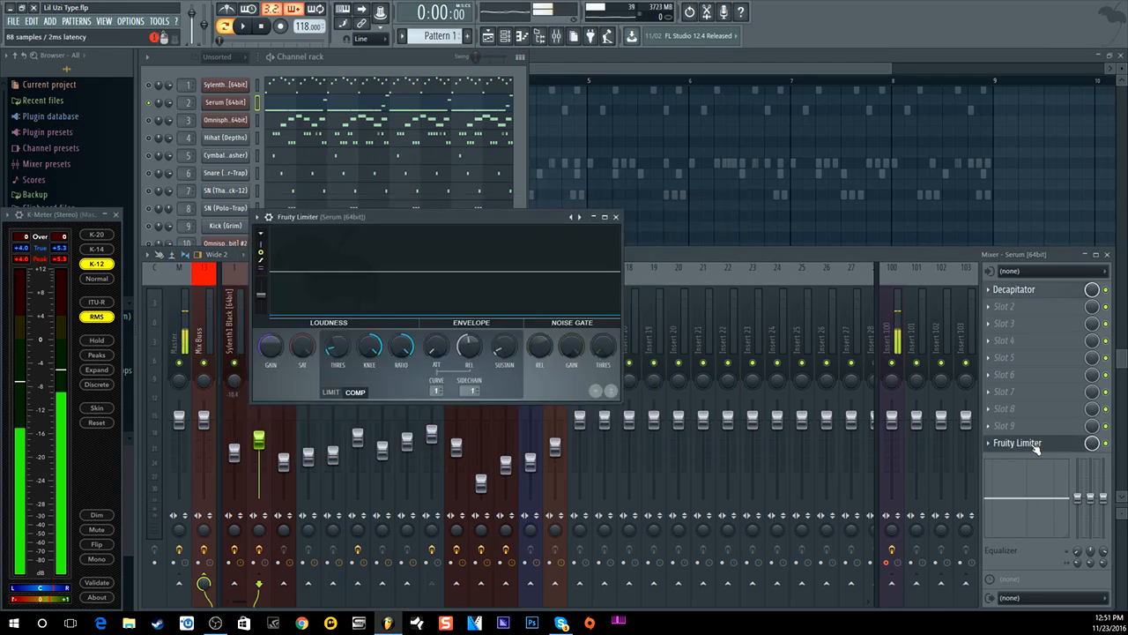
left_click(1032, 444)
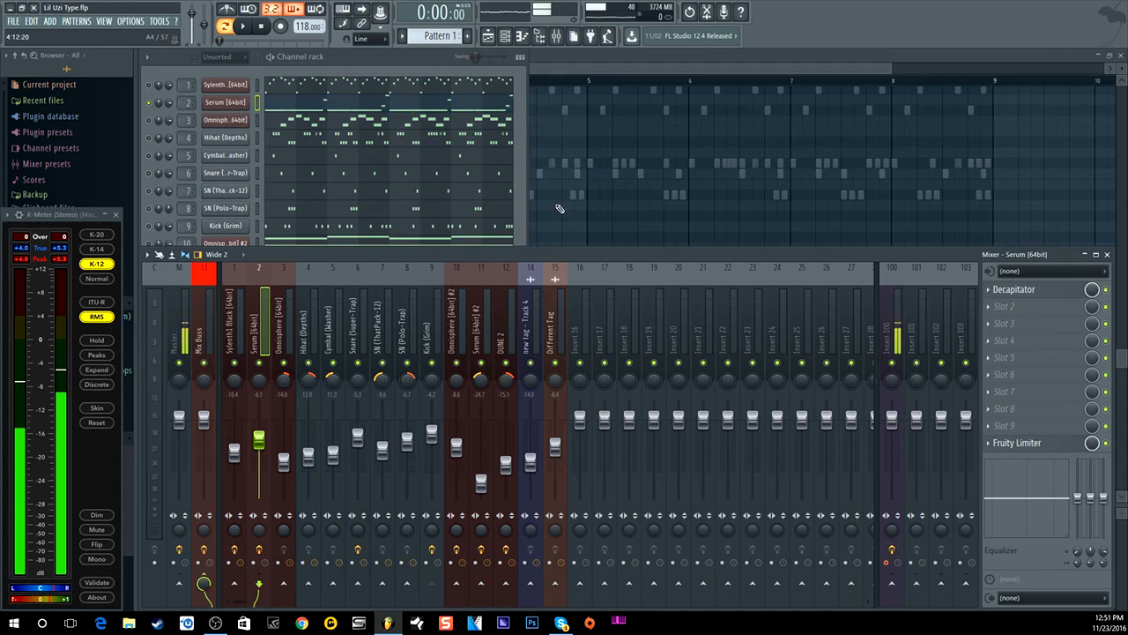
- Make Omnisphere the only active channel, check the patch loaded in its instrument, and close it
left_click(518, 141)
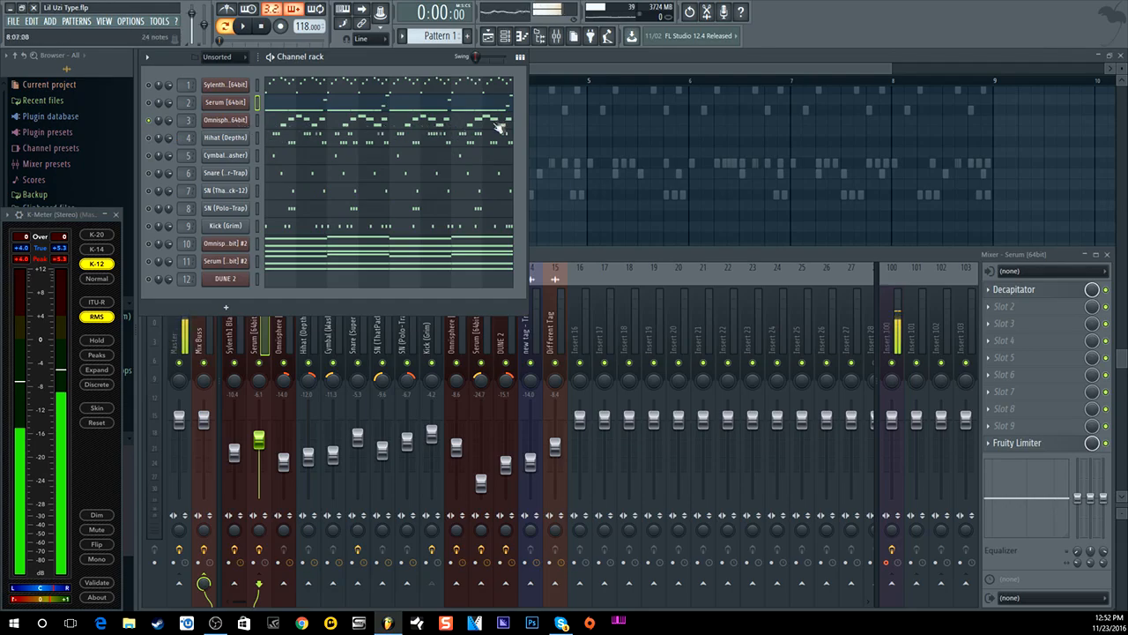
left_click(227, 121)
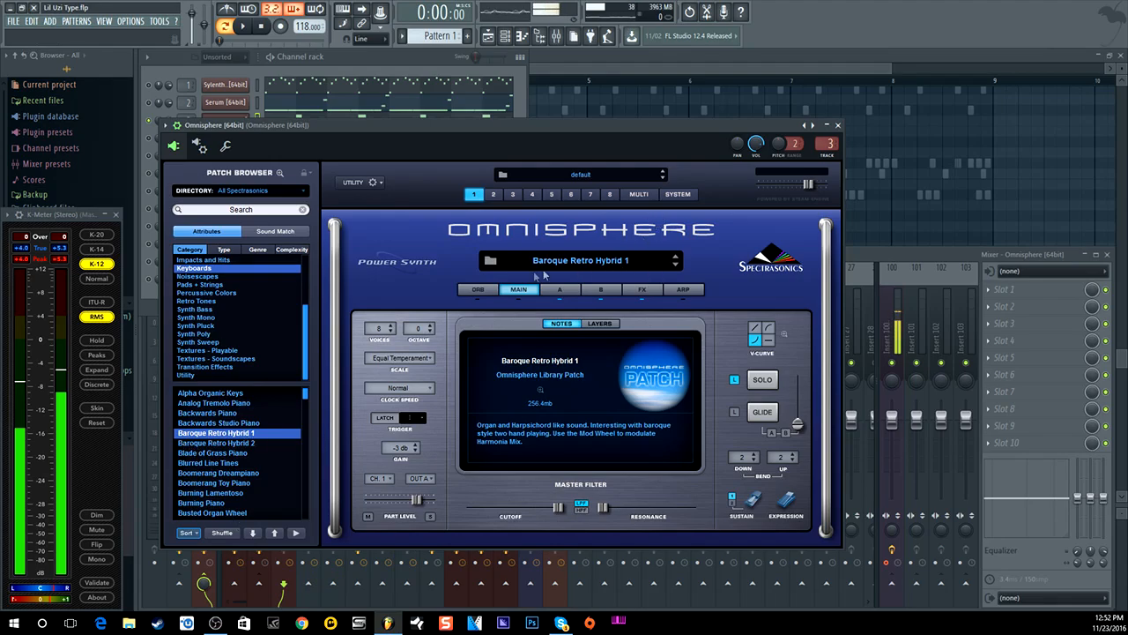
left_click(838, 125)
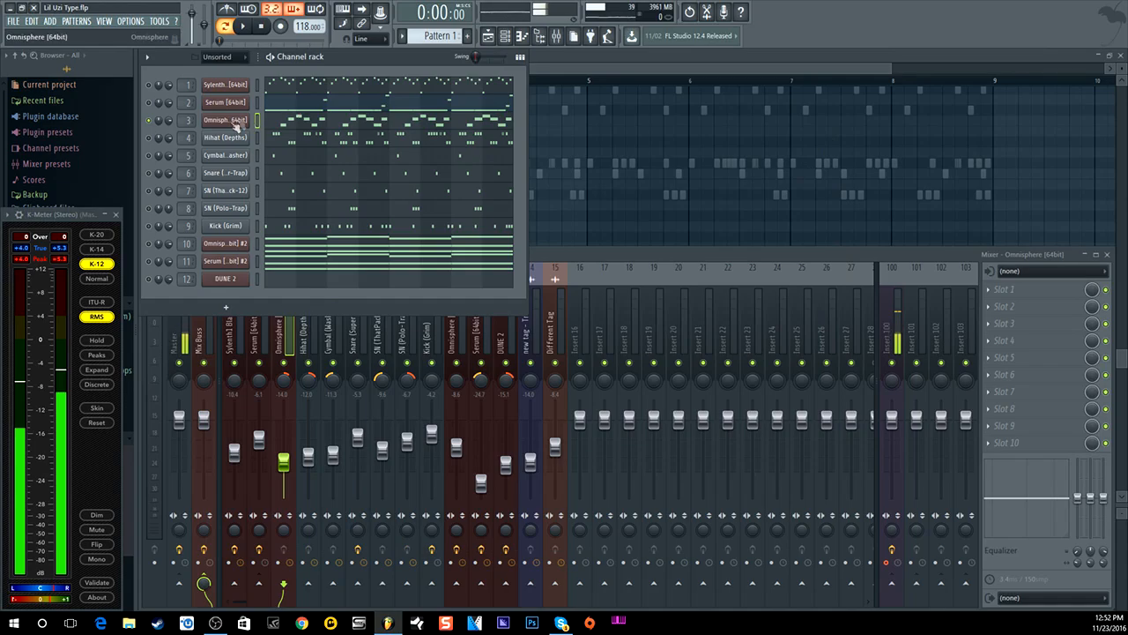
- Audition the first Omnisphere channel's notes in the piano roll and check its mixer track for effects
left_click(291, 118)
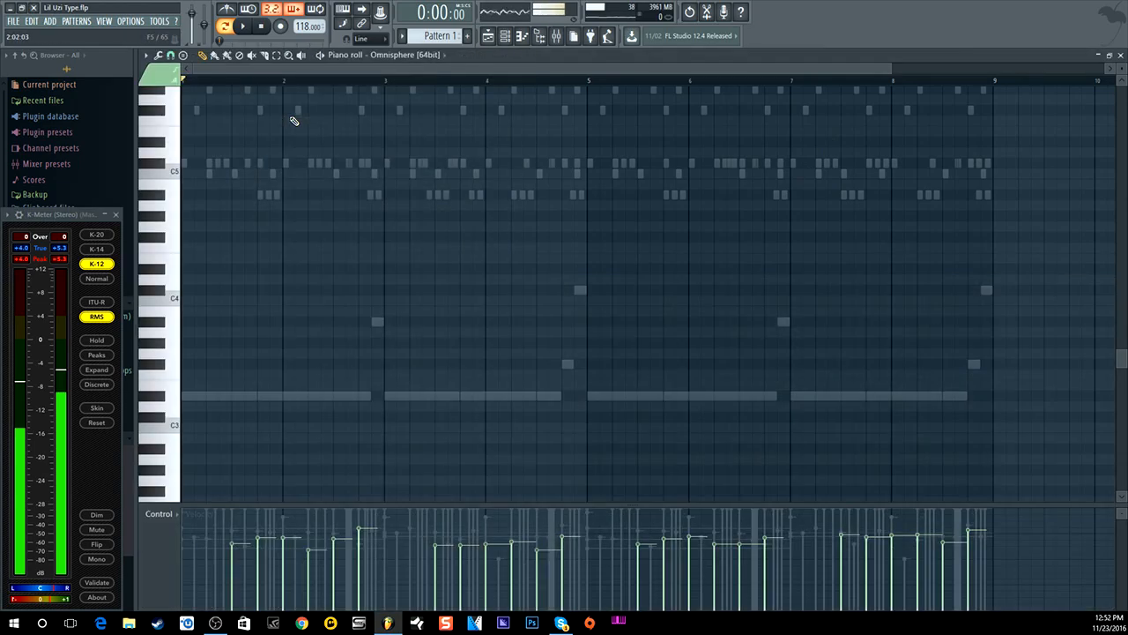
left_click(243, 25)
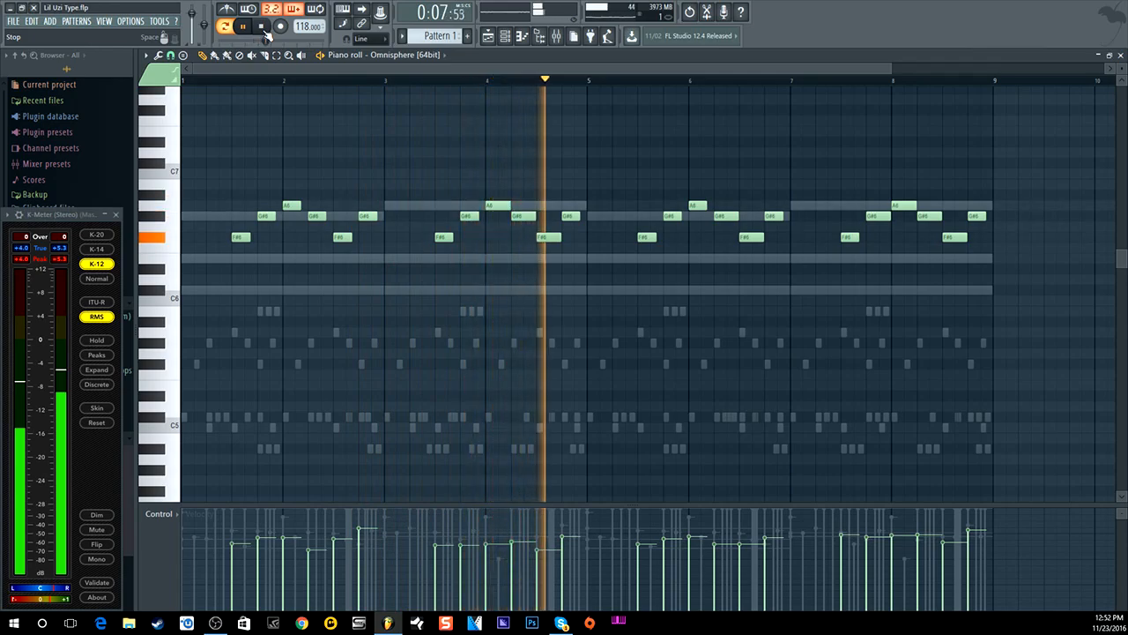
left_click(265, 29)
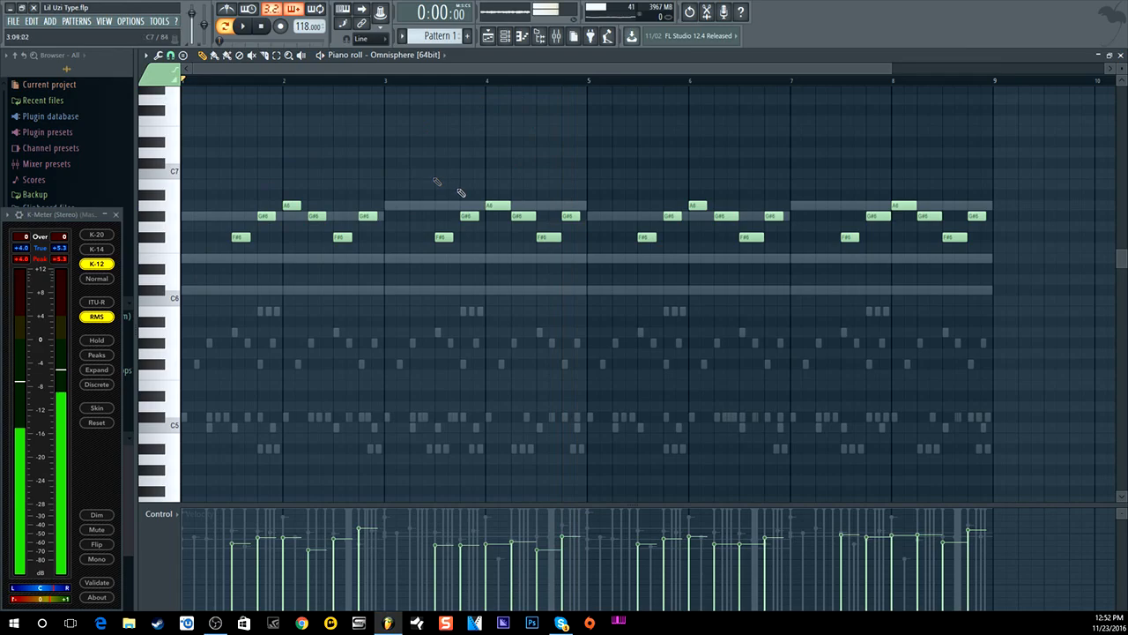
left_click(497, 40)
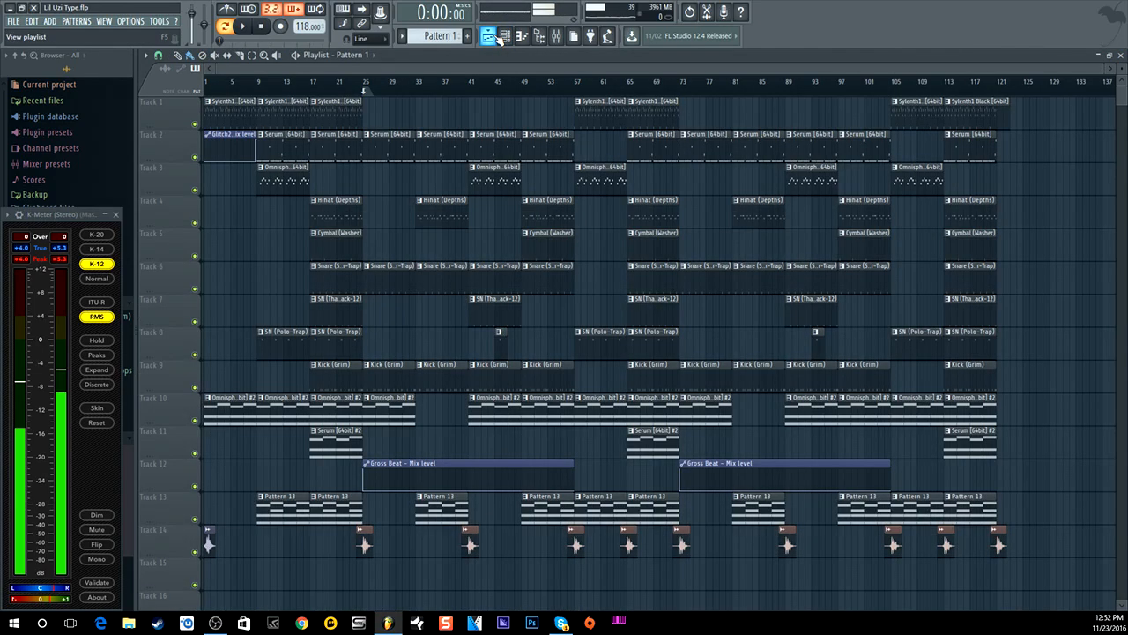
left_click(507, 39)
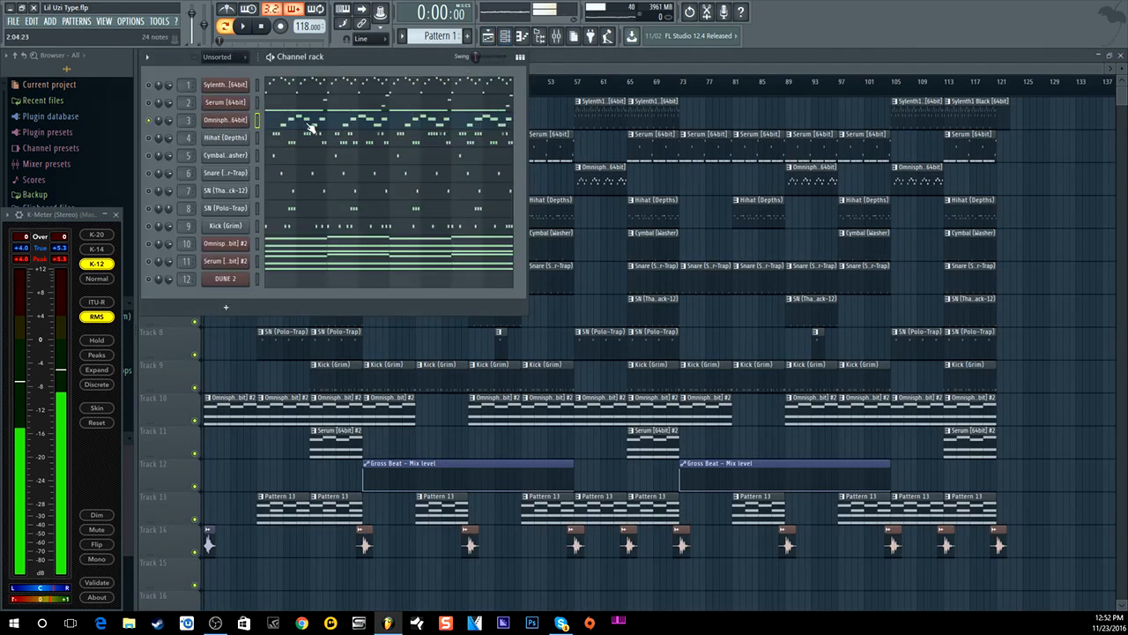
double_click(188, 120)
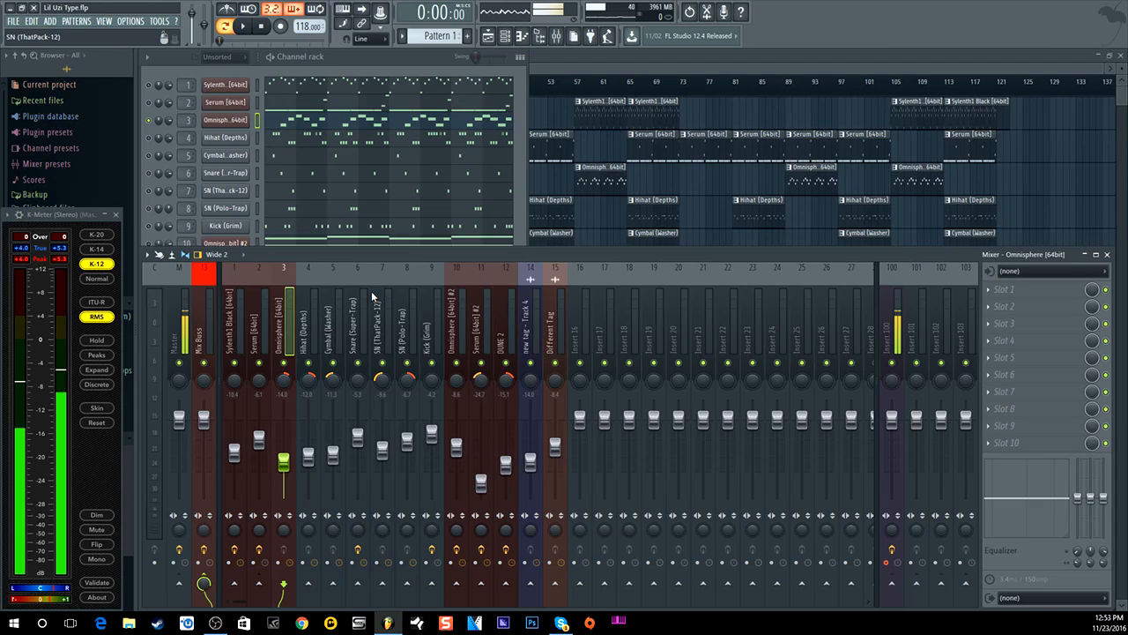
- Make Hihat (Depths) the only active channel, audition its sample, and move the sample window clear of the channel rack
left_click(154, 125)
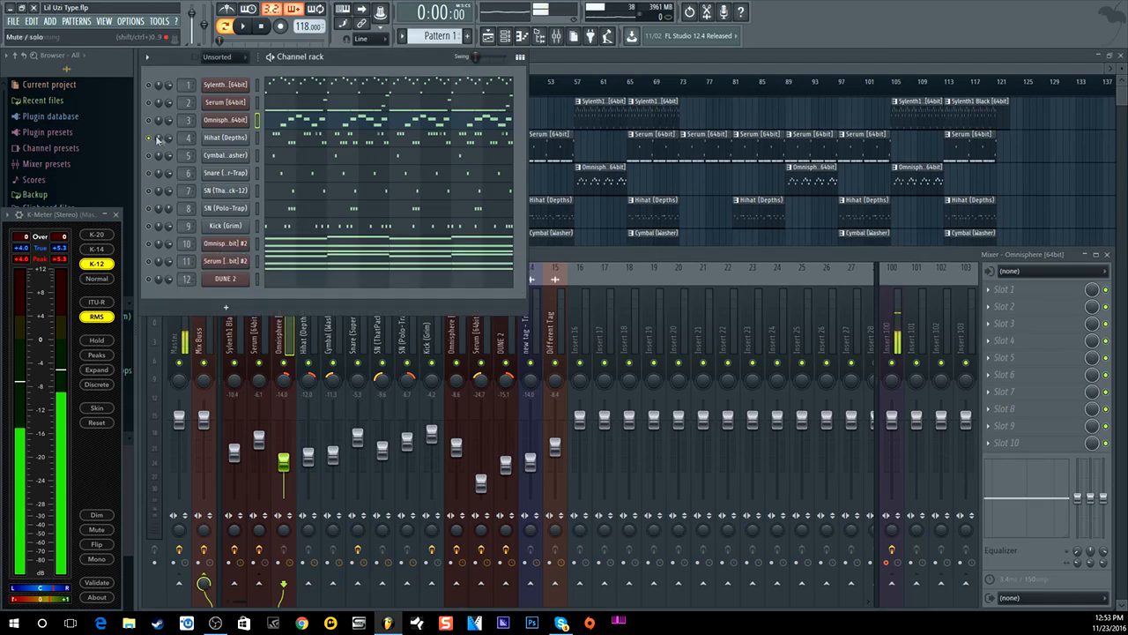
left_click(225, 137)
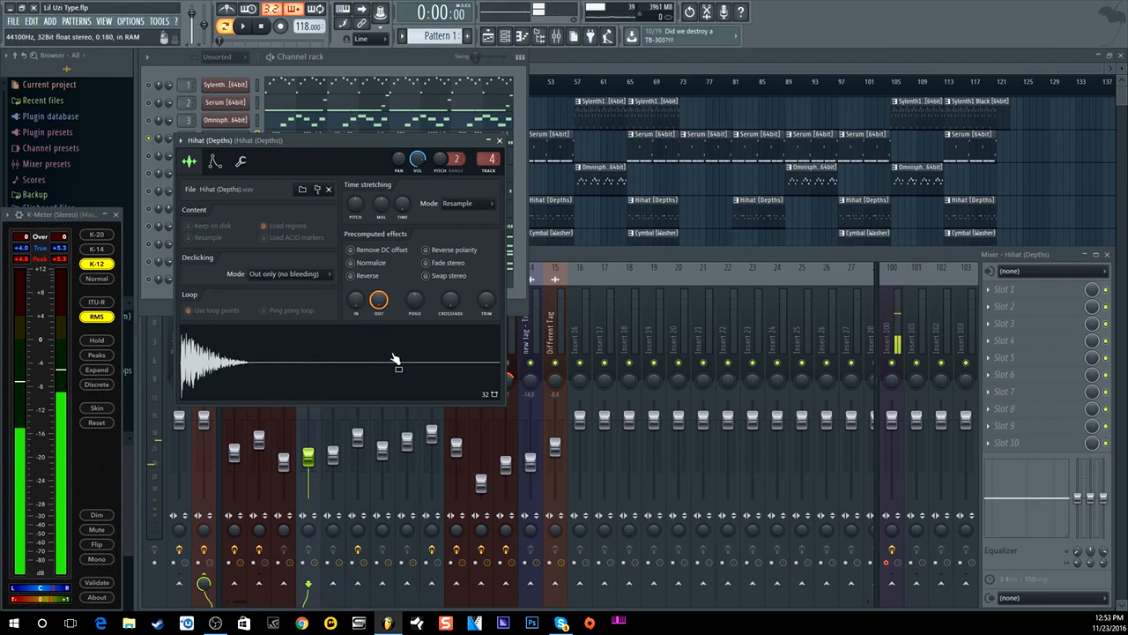
left_click(285, 379)
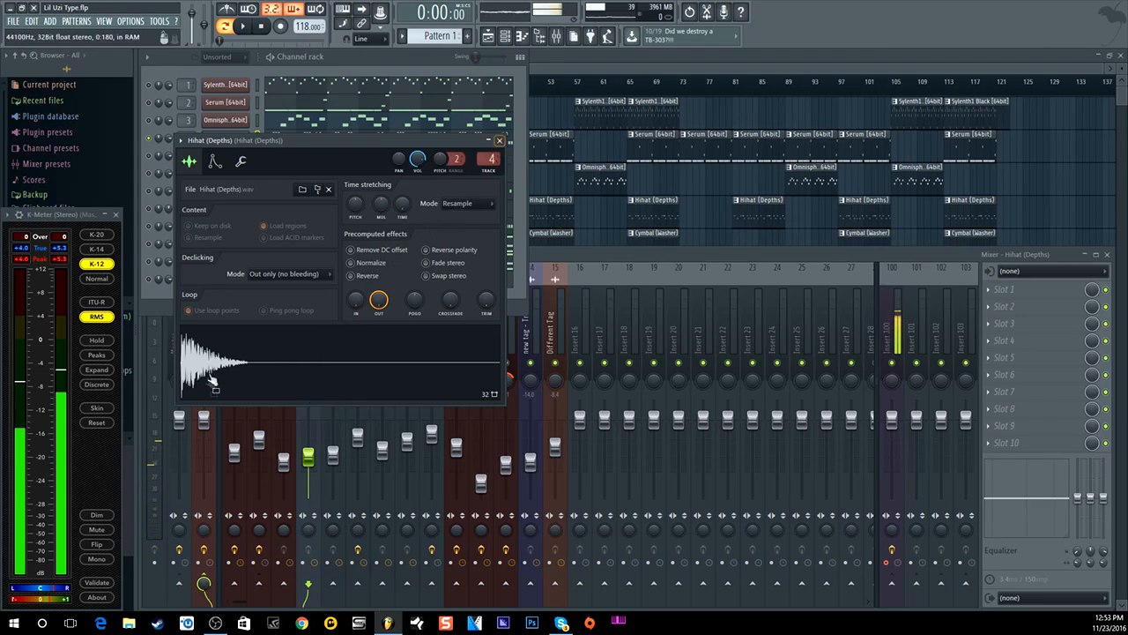
left_click_drag(299, 140, 656, 92)
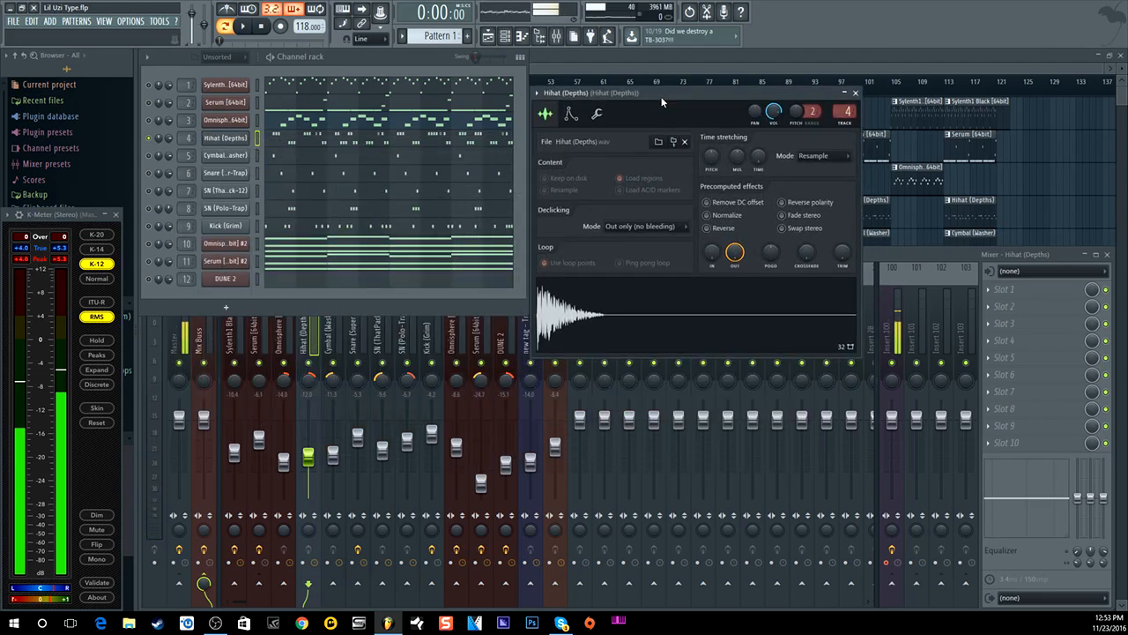
- Normalize the Hihat (Depths) sample, compare it with the OUT fade removed and restored, and close its settings
mouse_move(735, 252)
left_mouse_down()
mouse_move(735, 317)
mouse_move(735, 251)
left_mouse_up()
left_click_drag(571, 301, 632, 307)
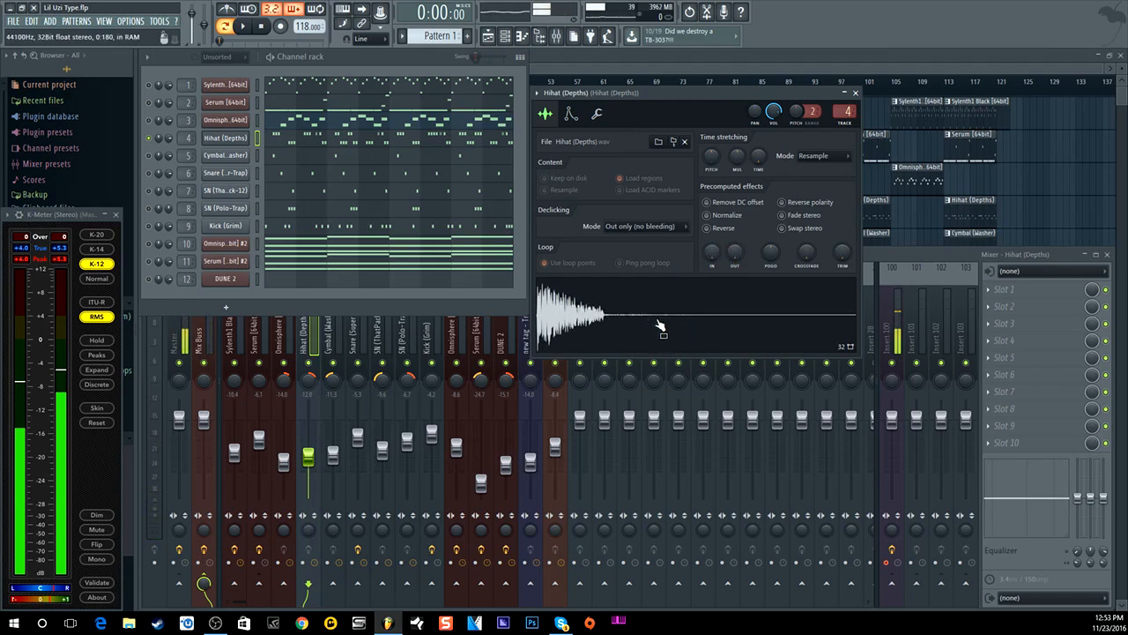
left_click(708, 216)
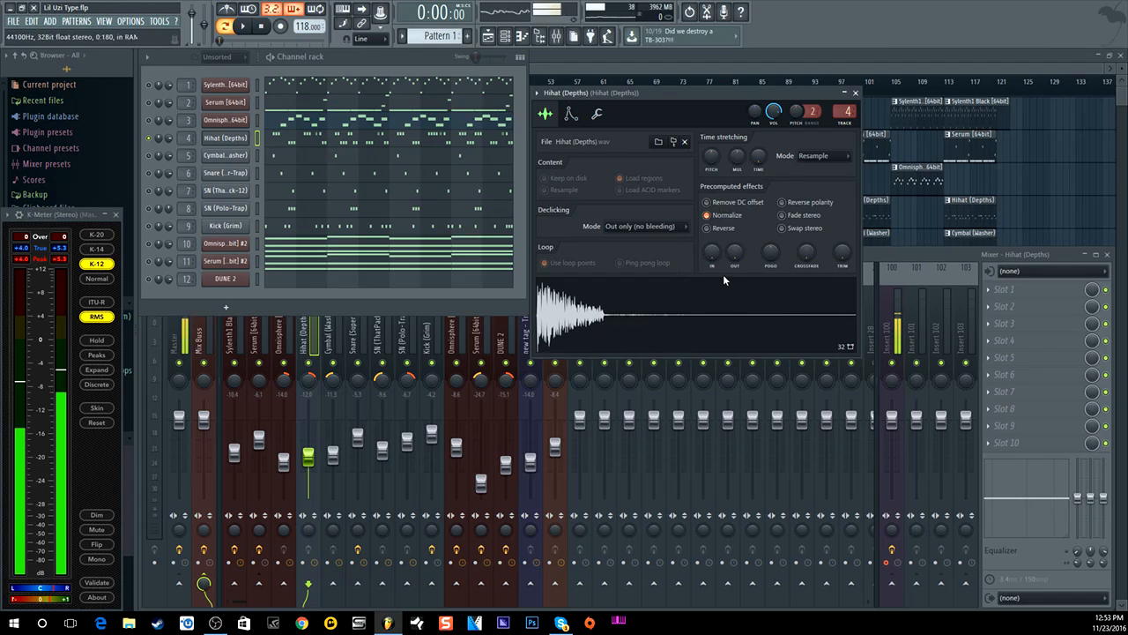
left_click_drag(735, 253, 739, 266)
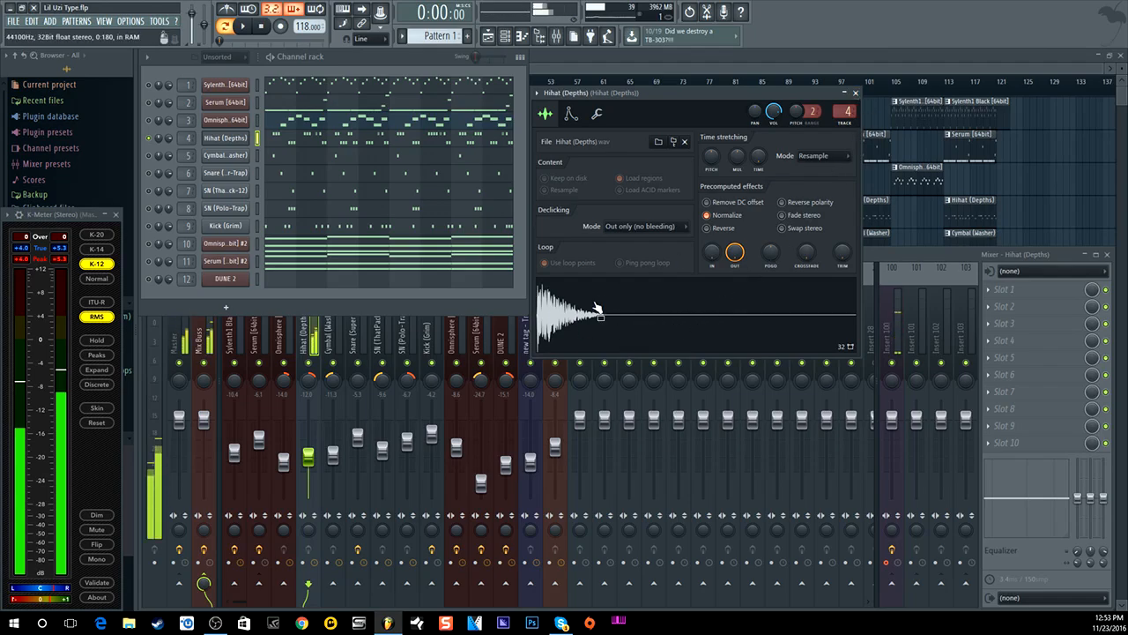
left_click(855, 93)
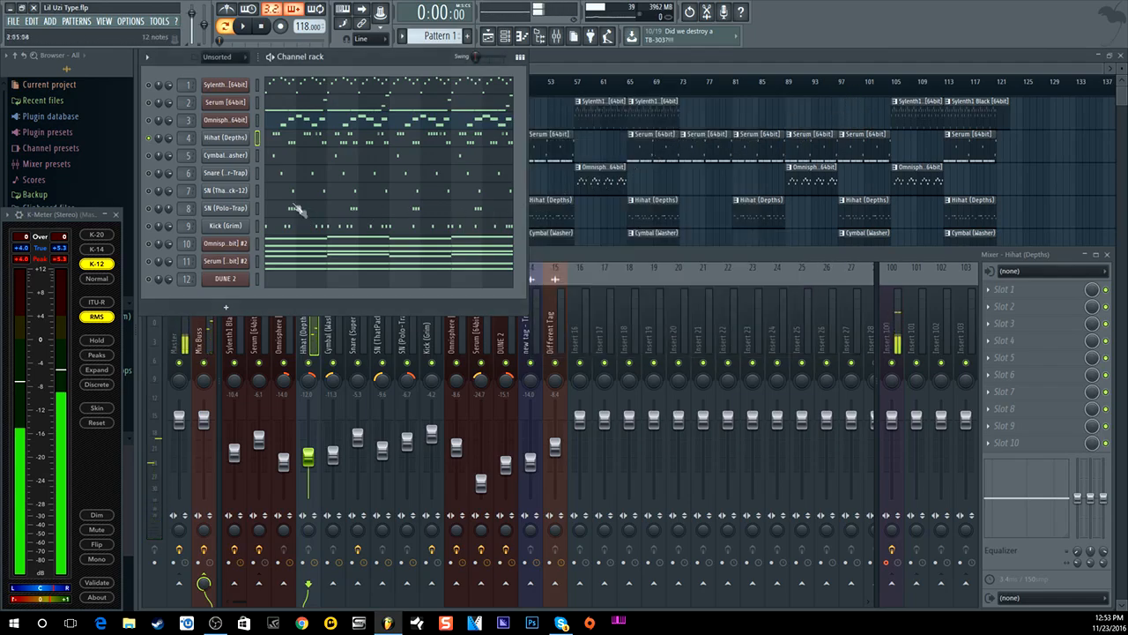
- Examine the Hihat (Depths) notes up close in the piano roll and go through the snap resolution choices
left_click(298, 144)
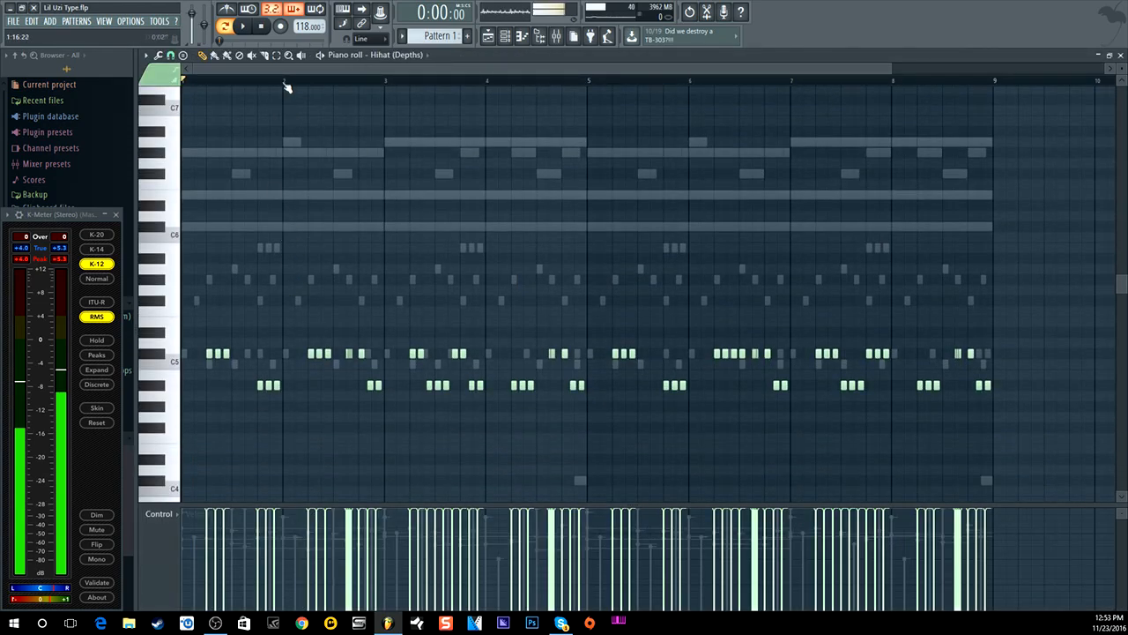
scroll(286, 81, "up", 4)
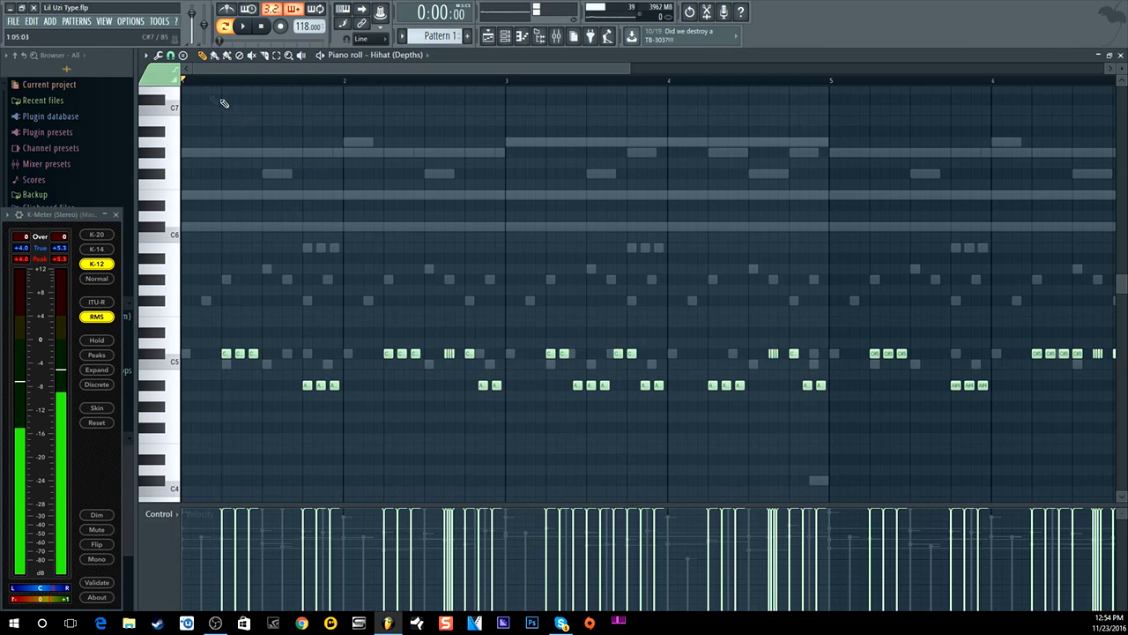
left_click(173, 58)
left_click(191, 201)
left_click(171, 55)
left_click(202, 194)
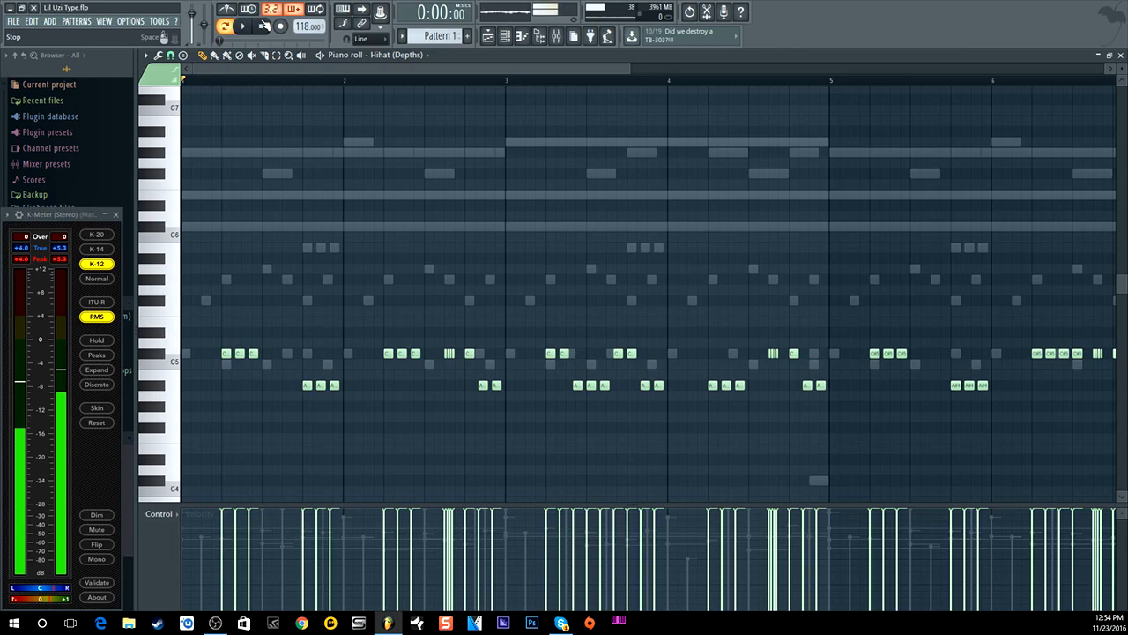
- Play the Hihat (Depths) part of Pattern 1 in the piano roll and stop playback
left_click(246, 27)
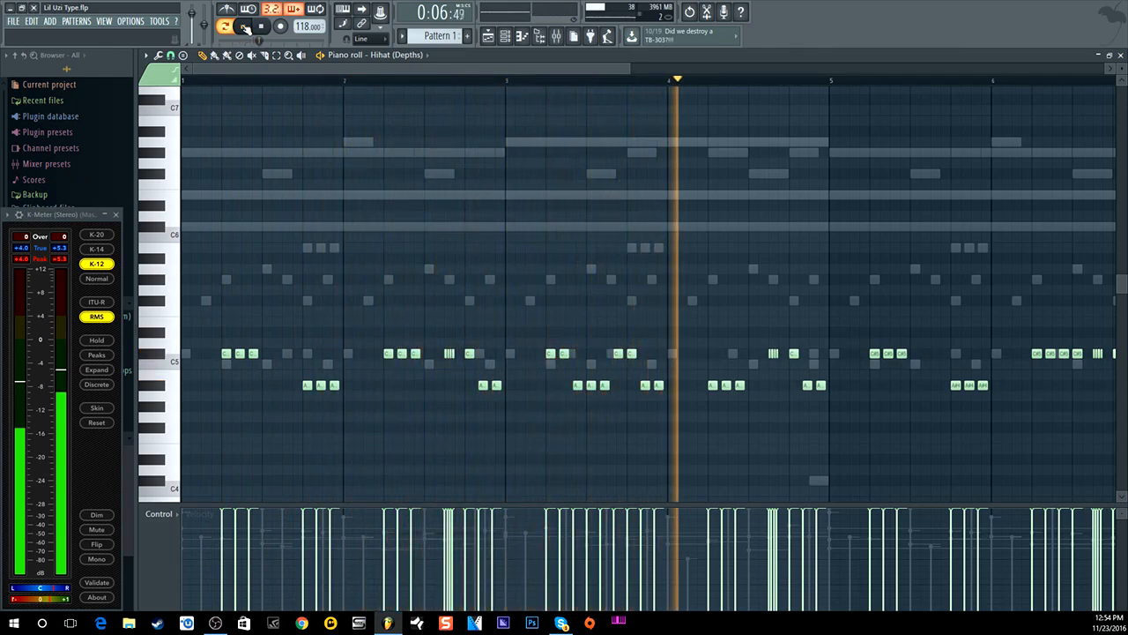
left_click(267, 29)
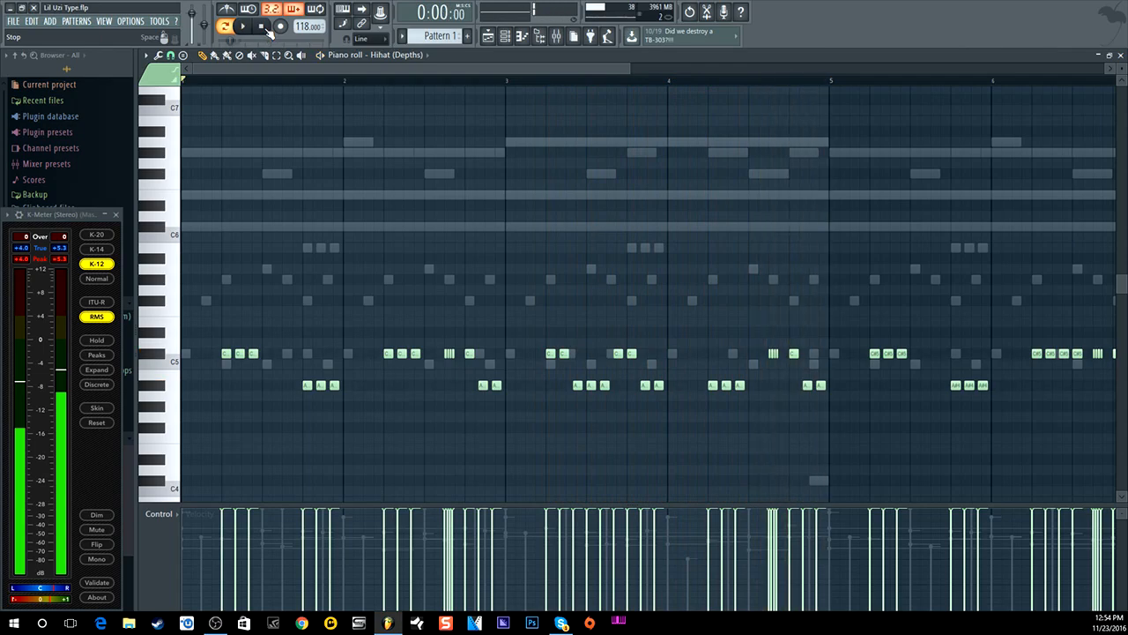
left_click_drag(528, 68, 458, 74)
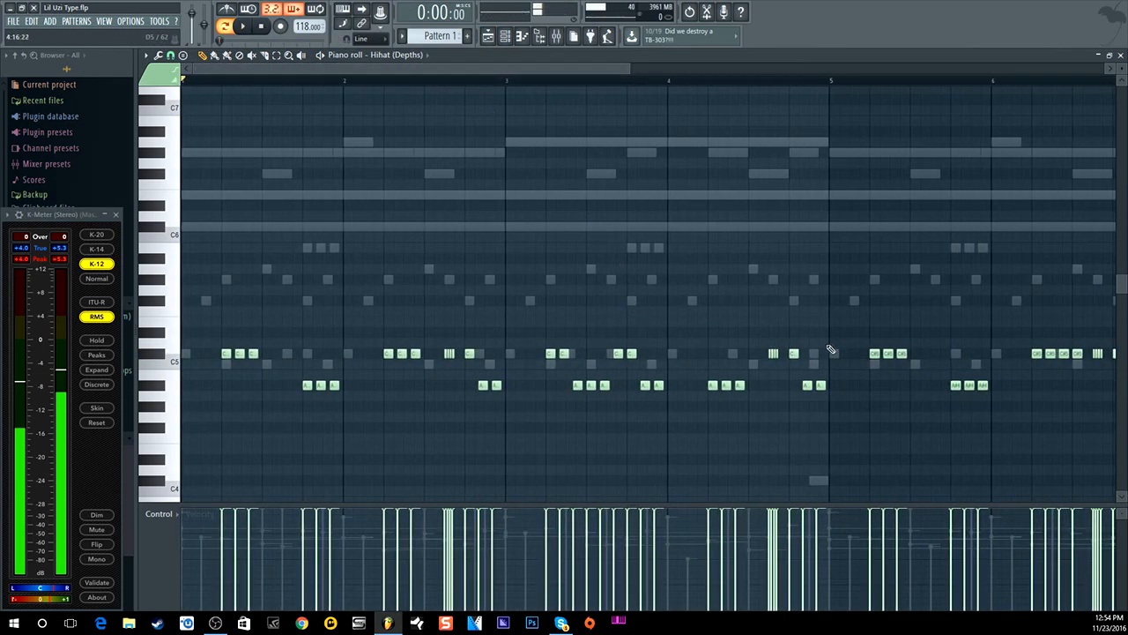
- Make Cymbal (Washer) the only active channel in the channel rack, check its sample settings, and close them
left_click(504, 35)
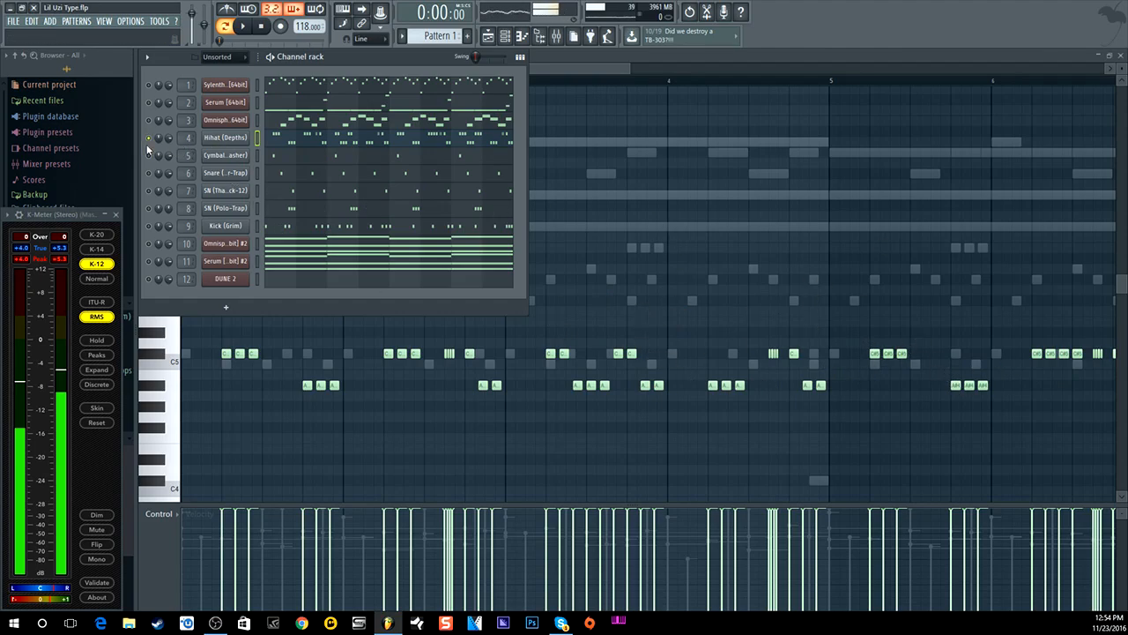
left_click(236, 156)
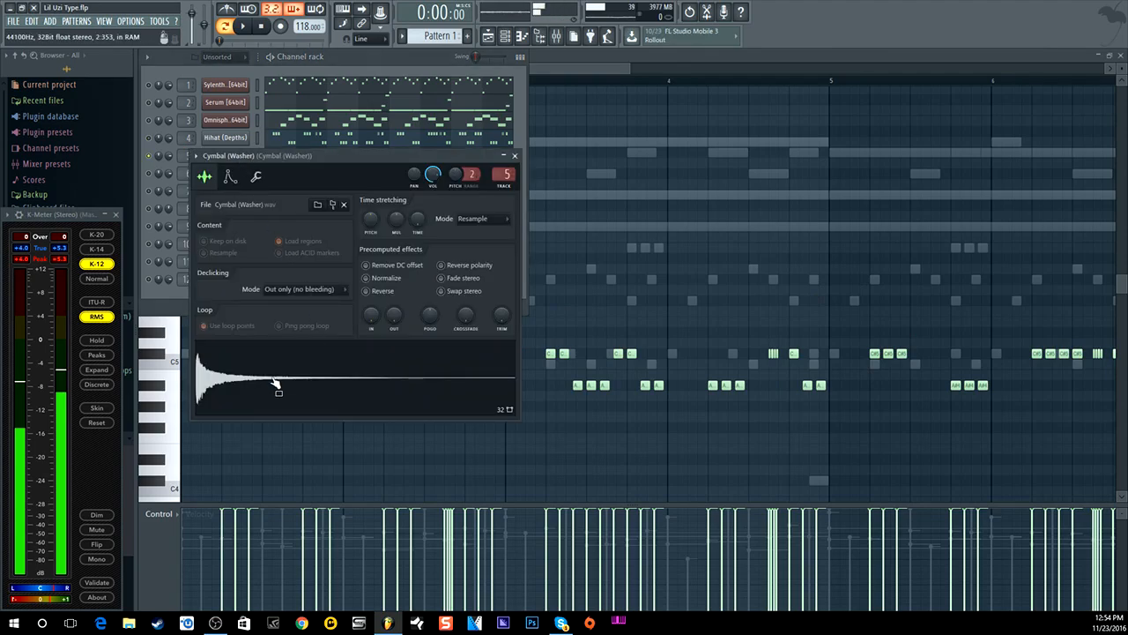
left_click(518, 156)
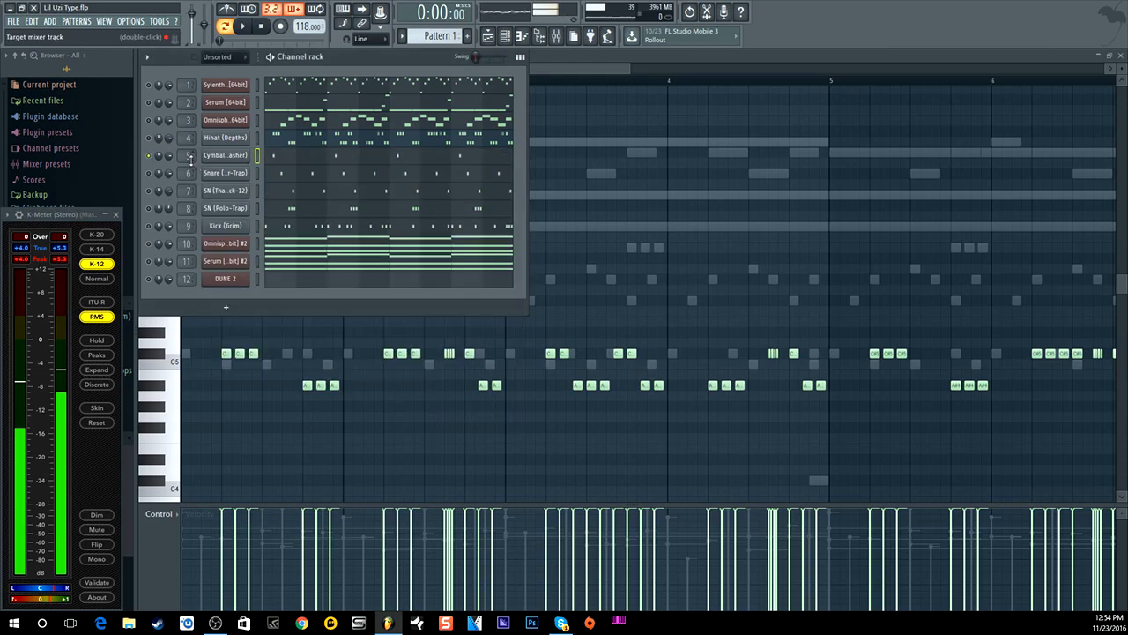
- Check the mixer track of Cymbal (Washer) for effects, play its Pattern 1 notes in the piano roll, and stop playback
left_click(187, 155)
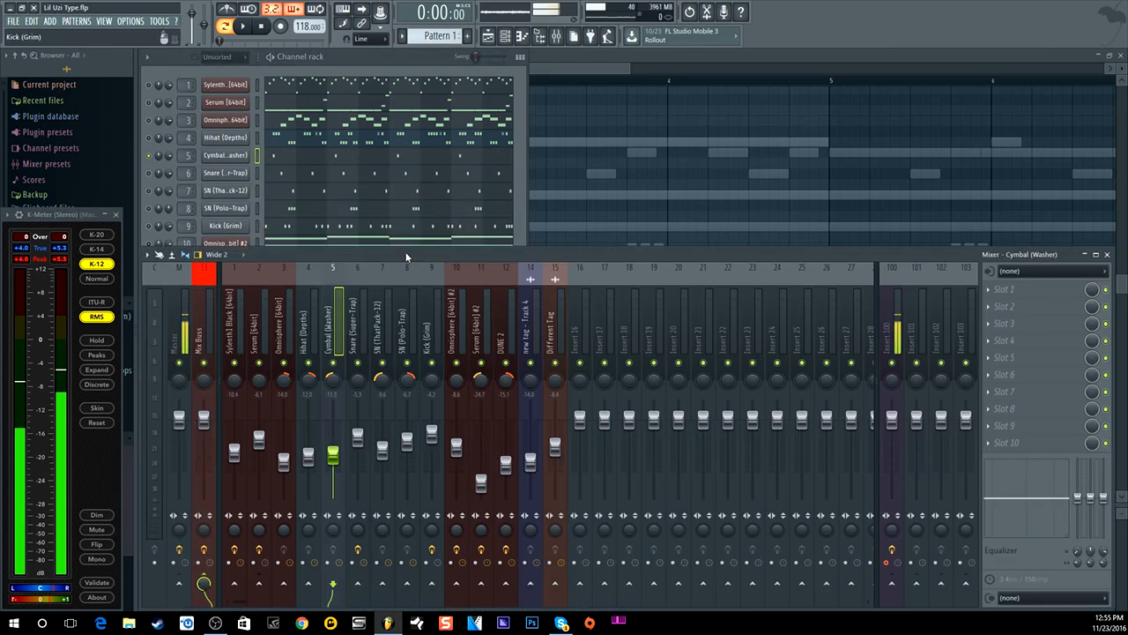
left_click(375, 59)
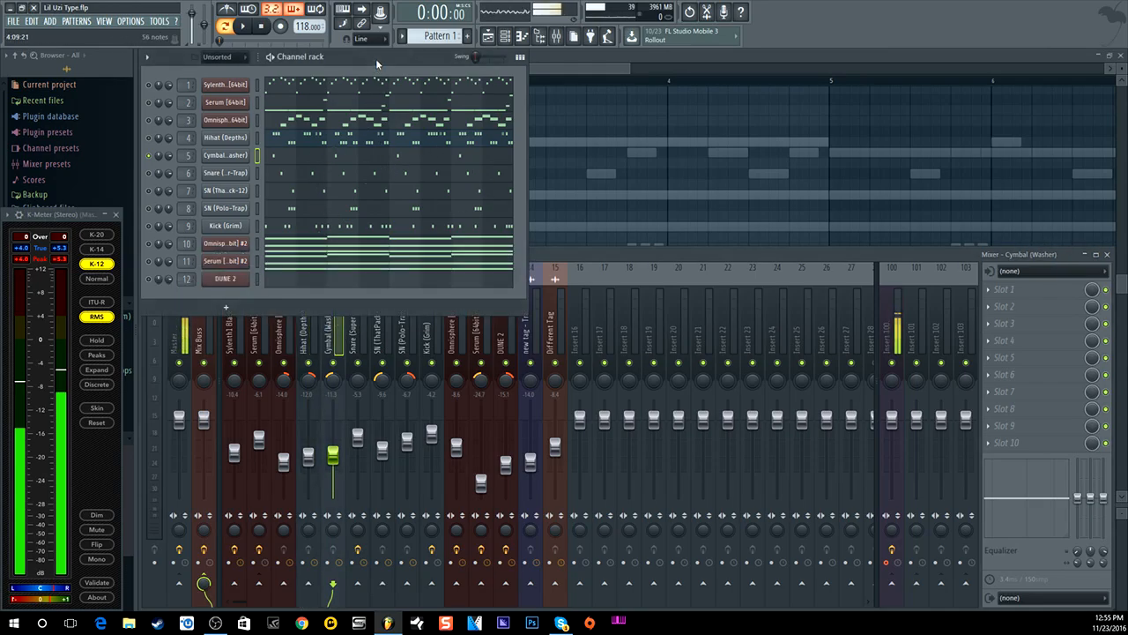
left_click(283, 156)
left_click(242, 26)
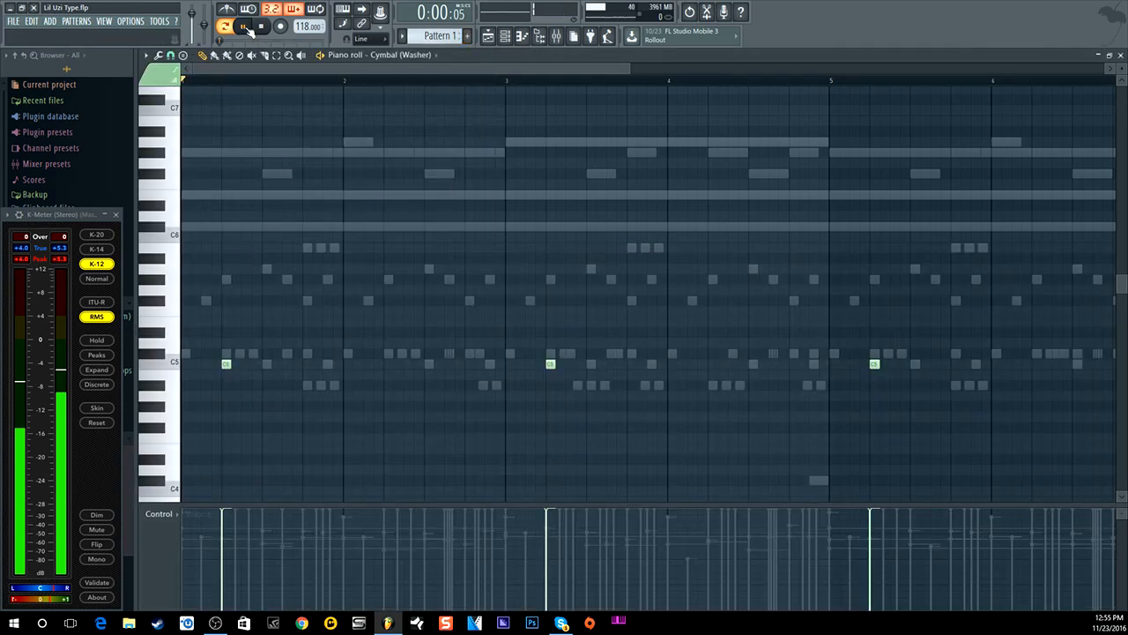
left_click(261, 26)
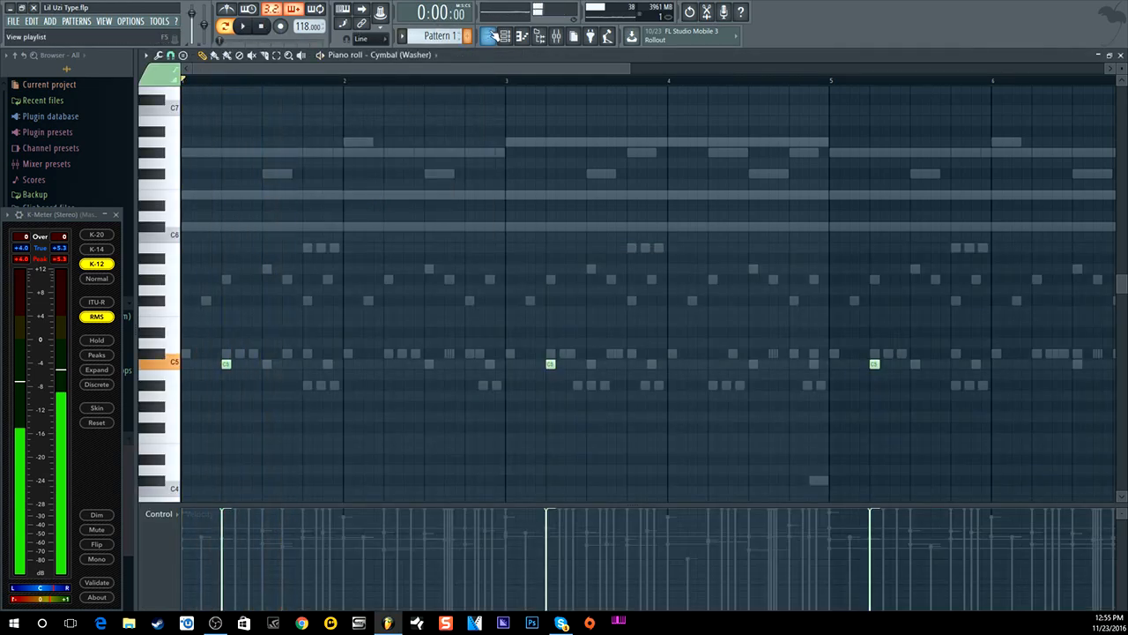
- Return to the channel rack over the playlist, make Snare (Super-Trap) the only active channel, and show its sample settings
left_click(496, 36)
left_click(504, 35)
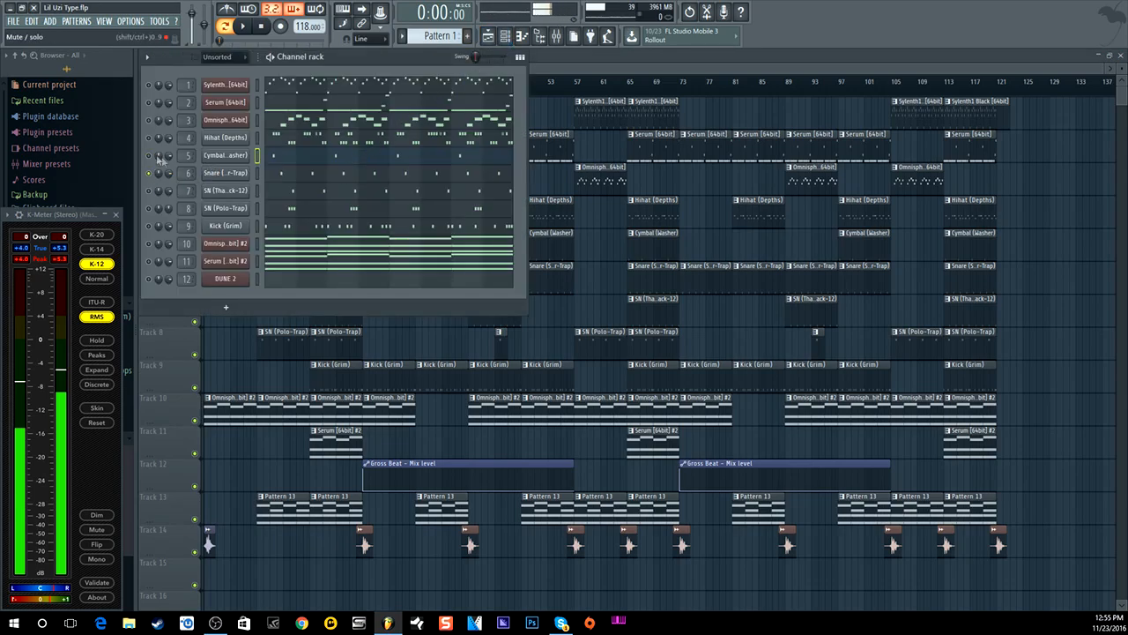
left_click(225, 173)
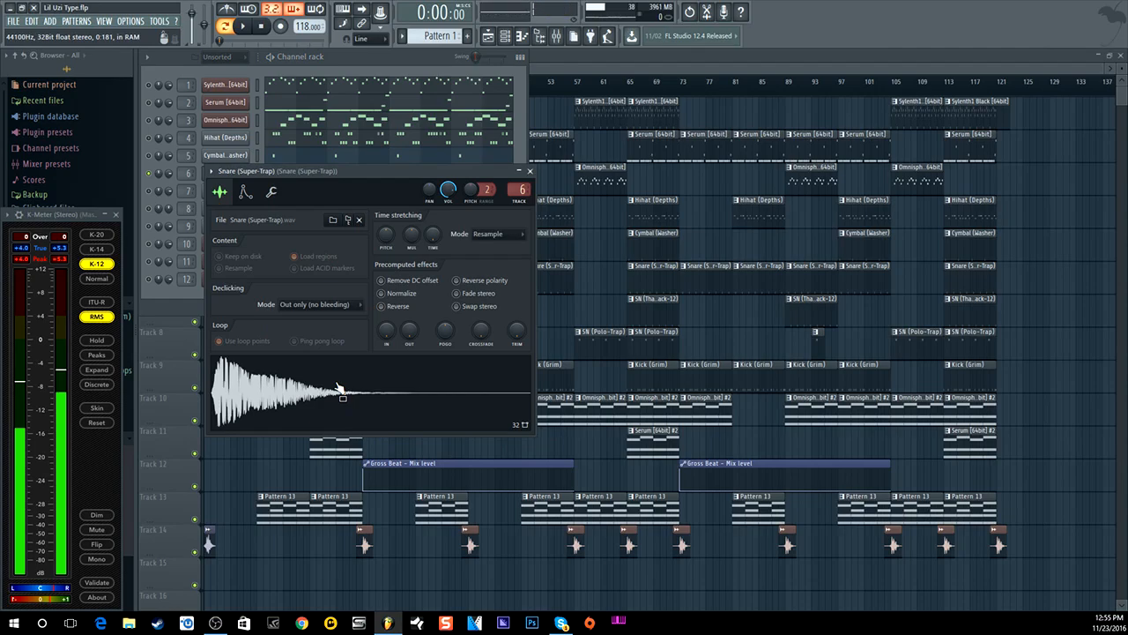
- Examine the Fruity parametric EQ 2 curve on the Snare (Super-Trap) mixer track, audition the snare, and close the EQ
left_click(521, 189)
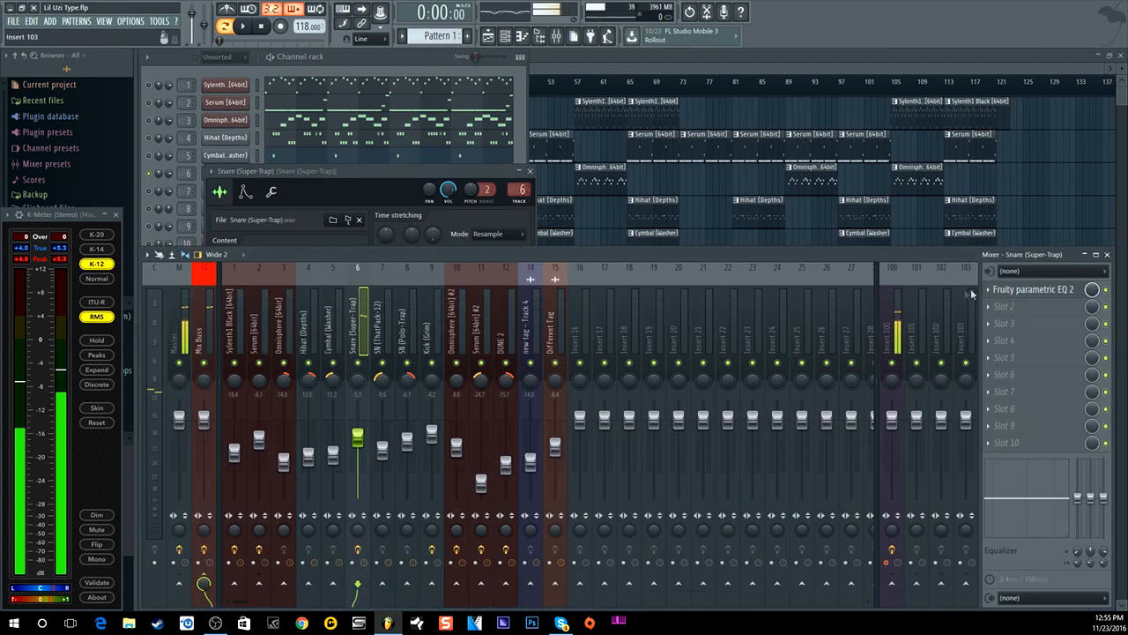
left_click(1013, 291)
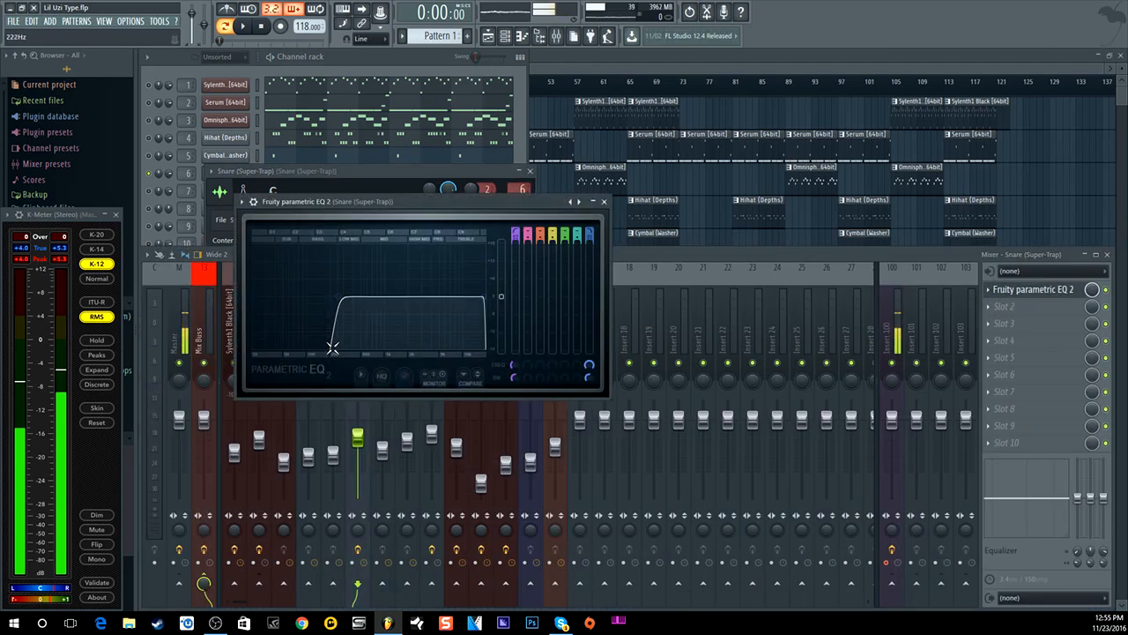
left_click(1110, 299)
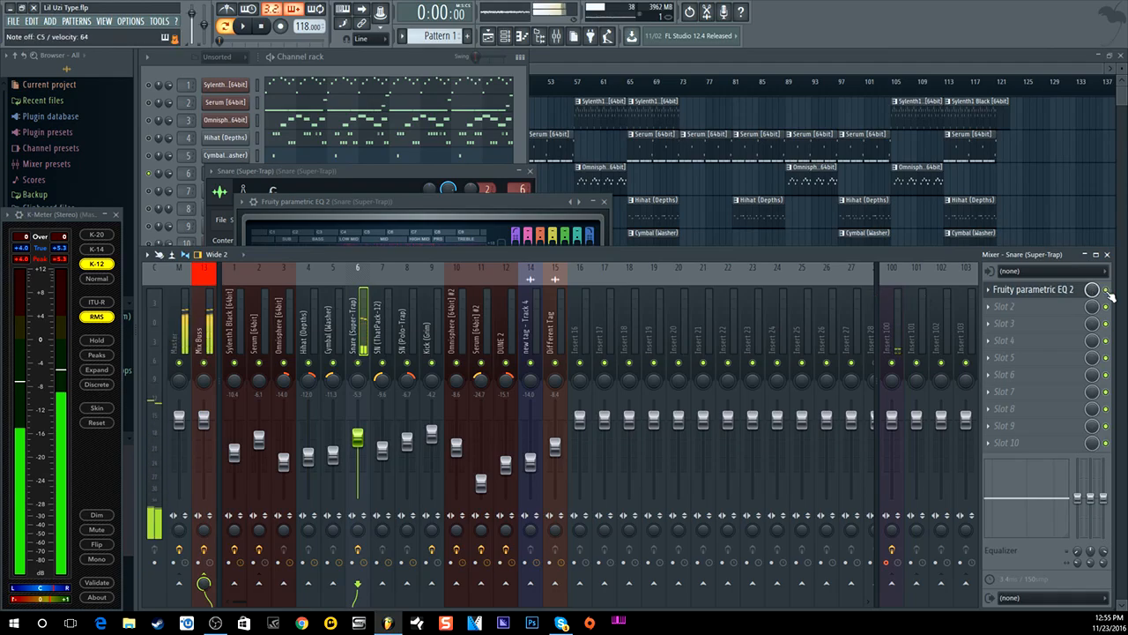
left_click(367, 55)
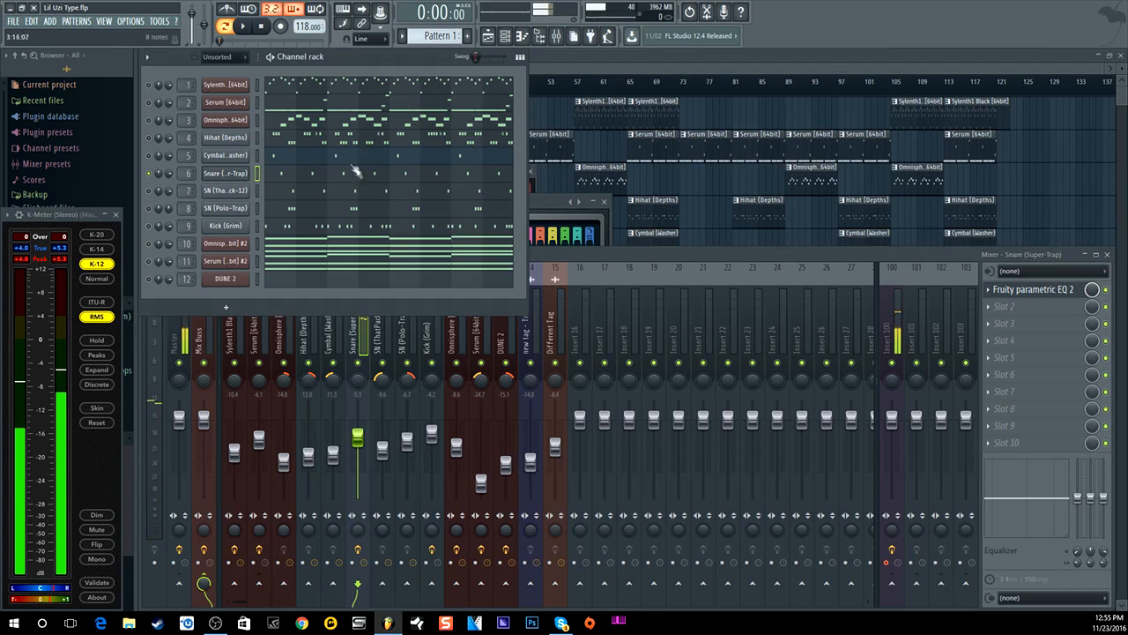
left_click(1031, 289)
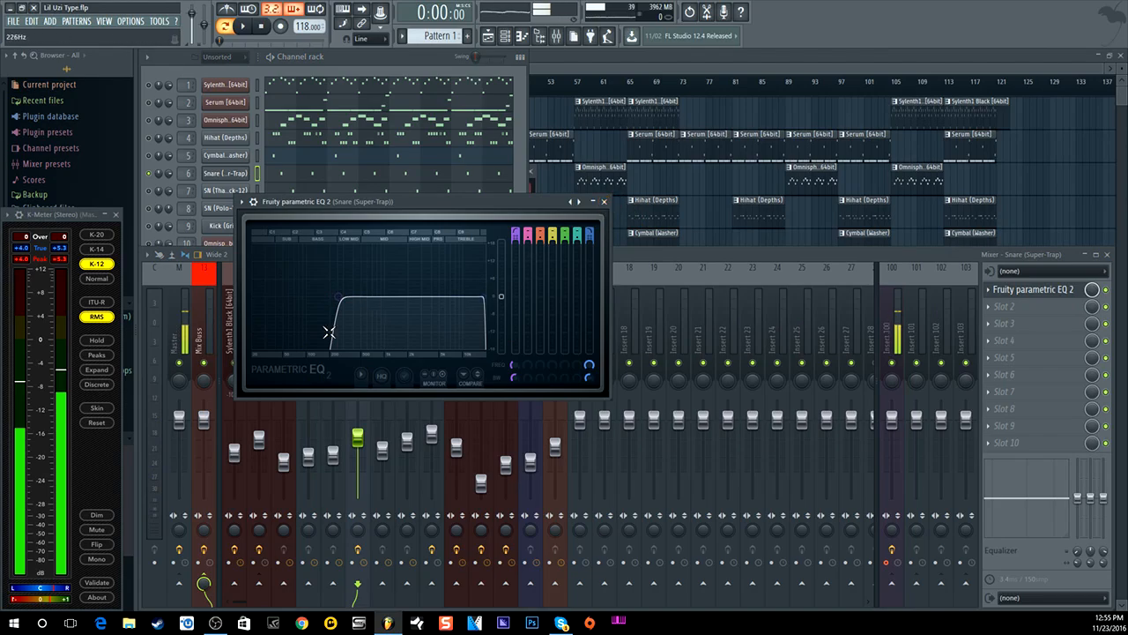
left_click(604, 201)
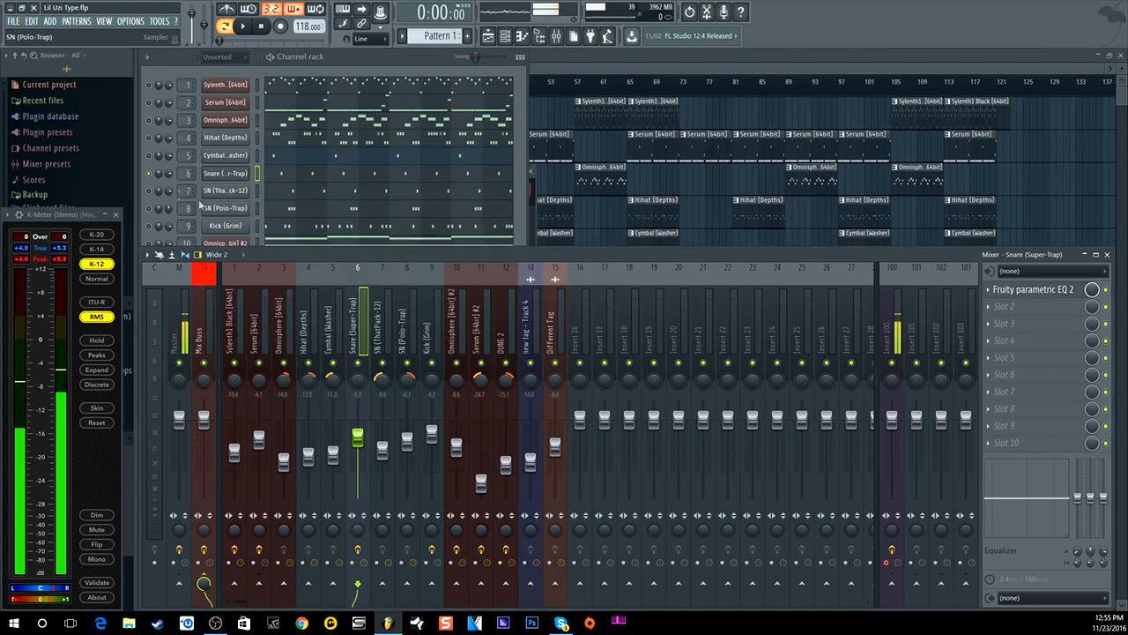
- Mute Snare (Super-Trap), audition the SN (ThatPack-12) sample several times in its settings, and close them
left_click(149, 175)
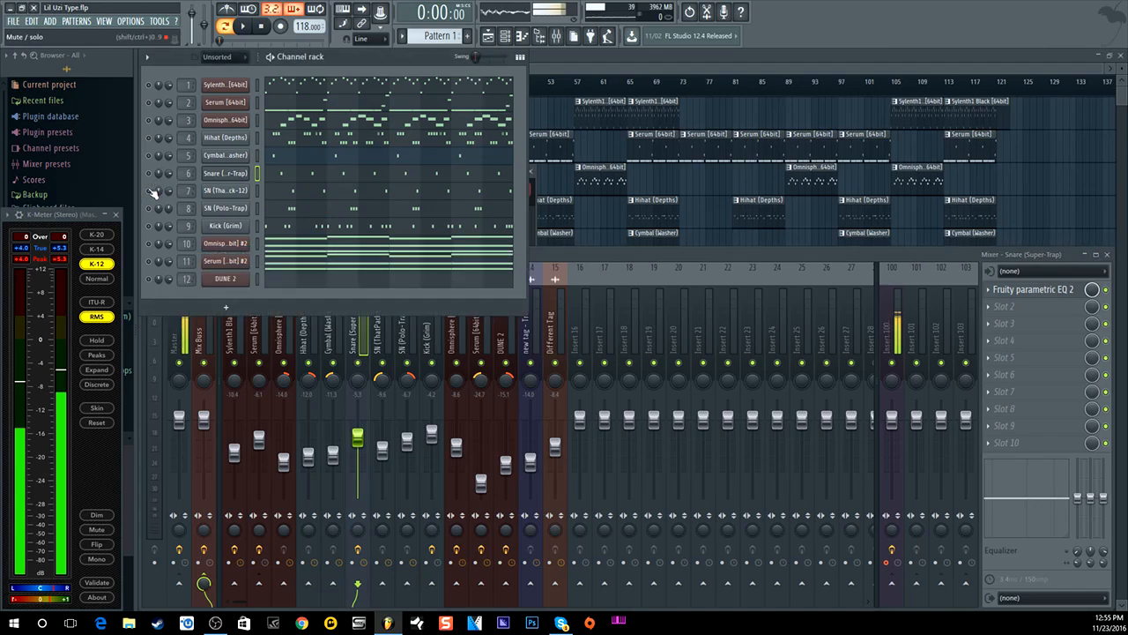
left_click(225, 190)
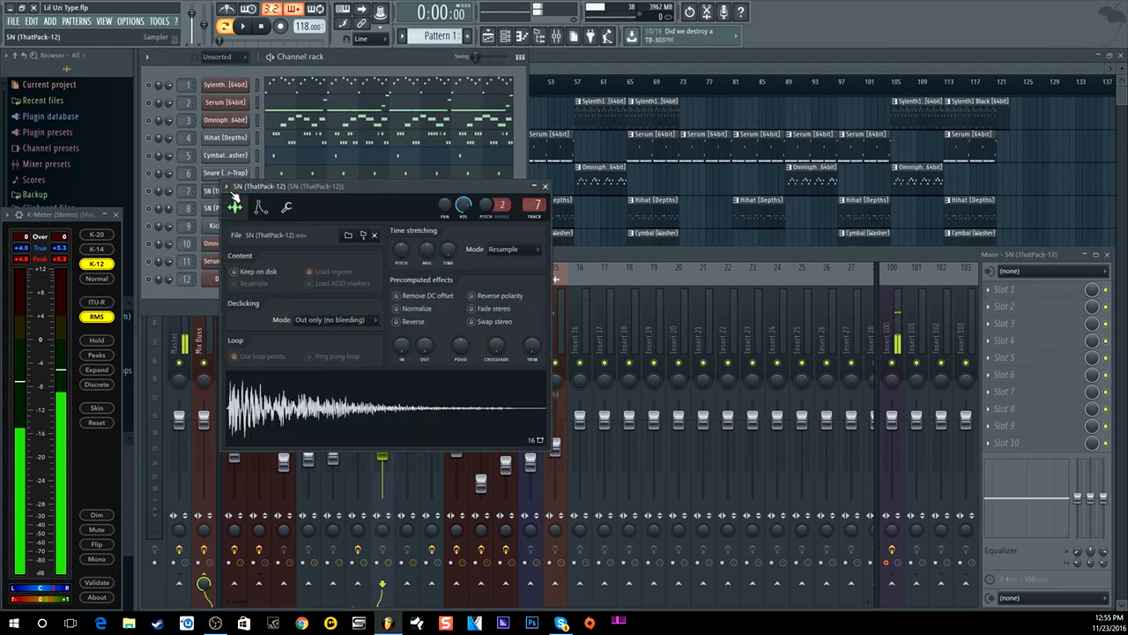
left_click(388, 433)
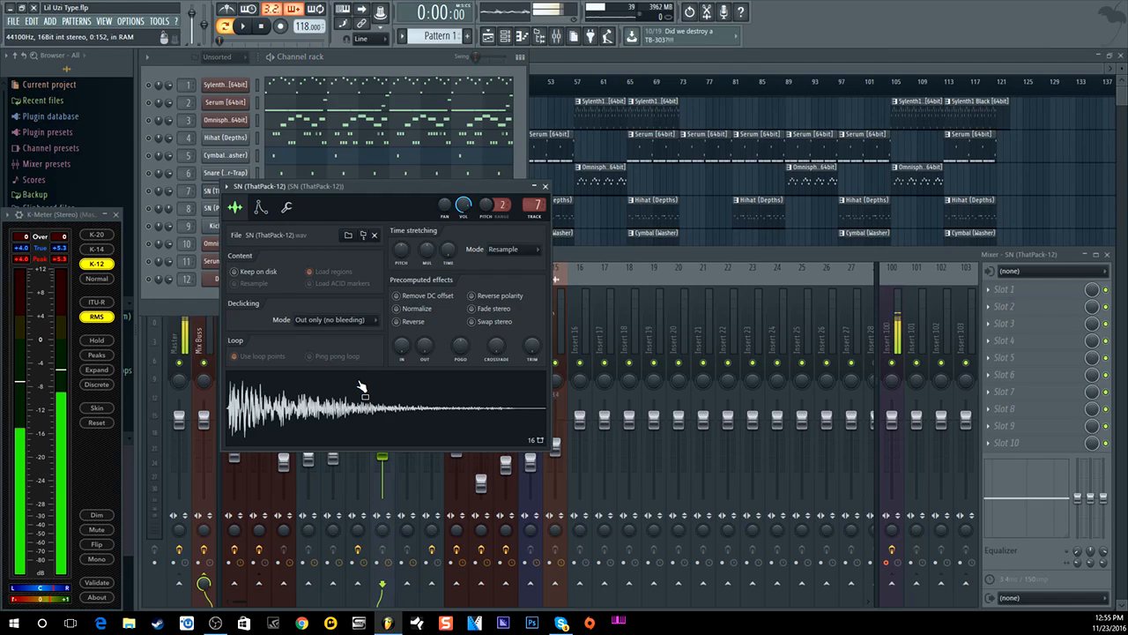
left_click(342, 407)
left_click(342, 407)
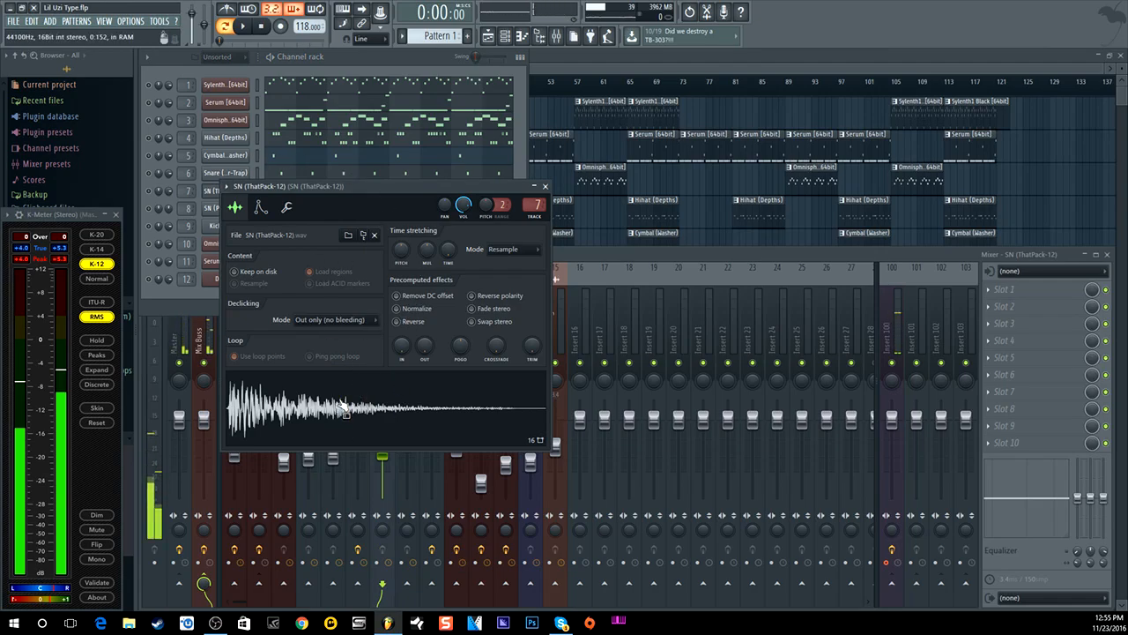
left_click(342, 408)
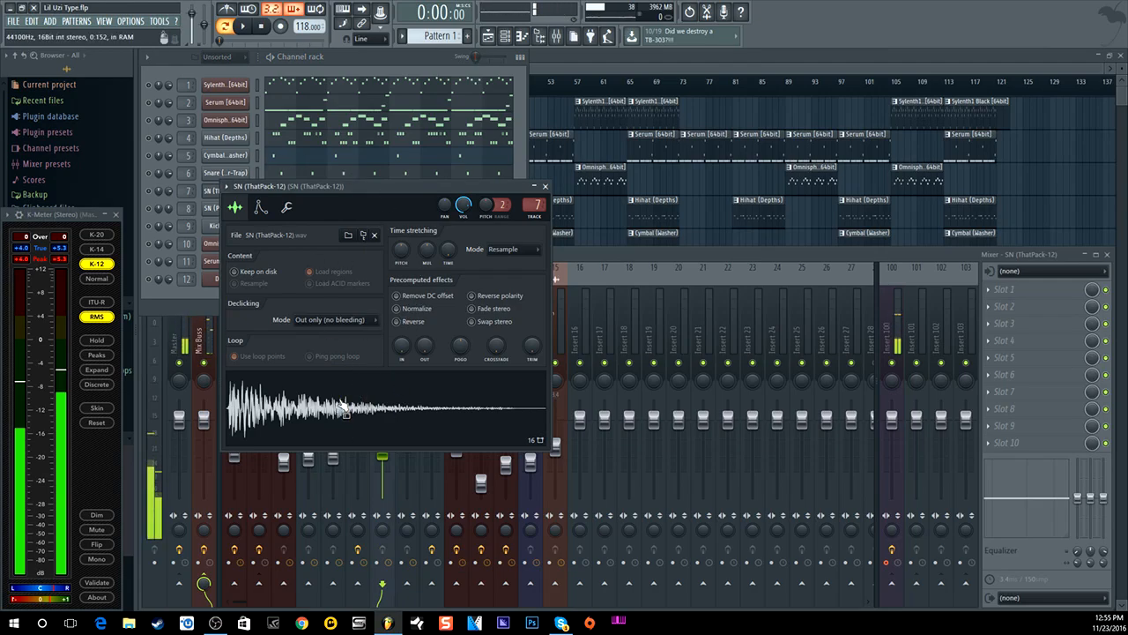
left_click(544, 186)
- Open the SN (Polo-Trap) channel settings, audition its sample, and close them
left_click(231, 208)
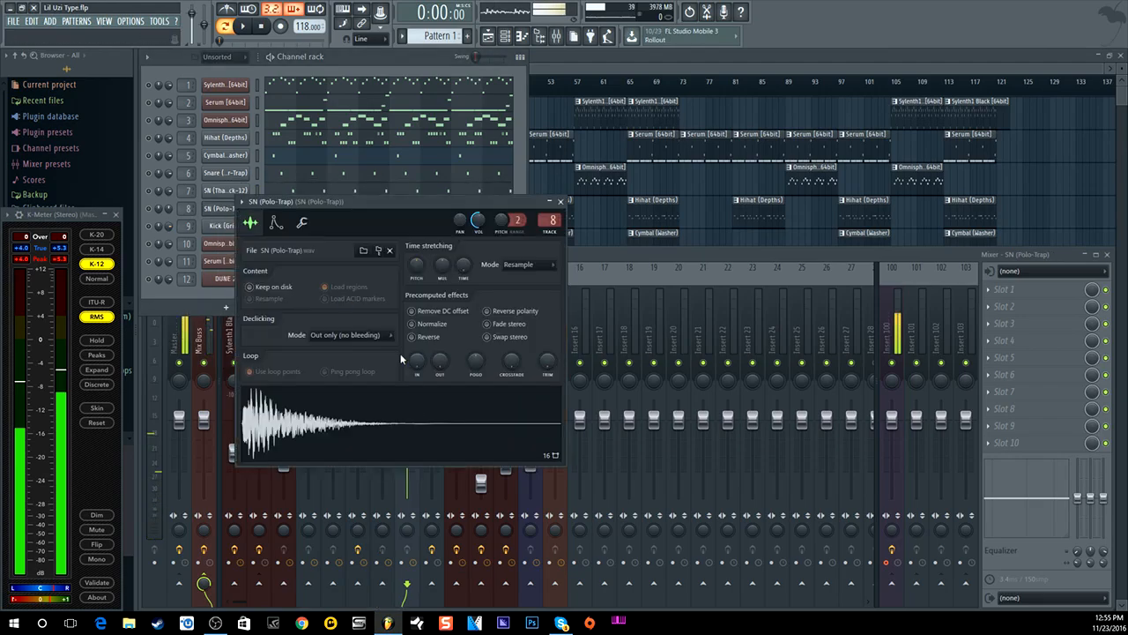
left_click(412, 424)
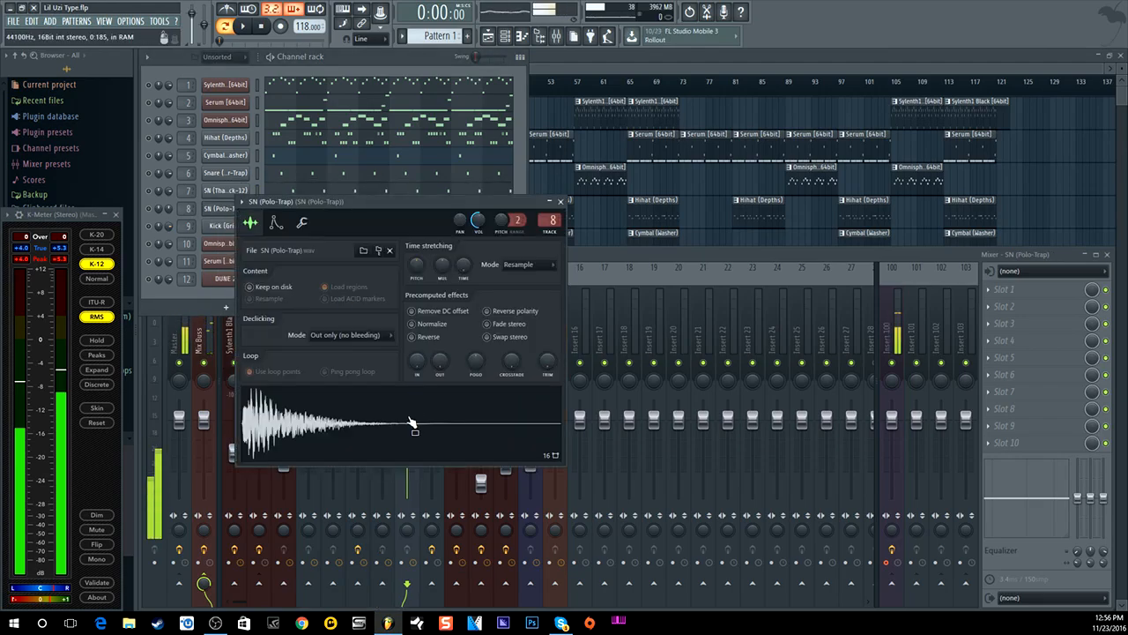
left_click(560, 201)
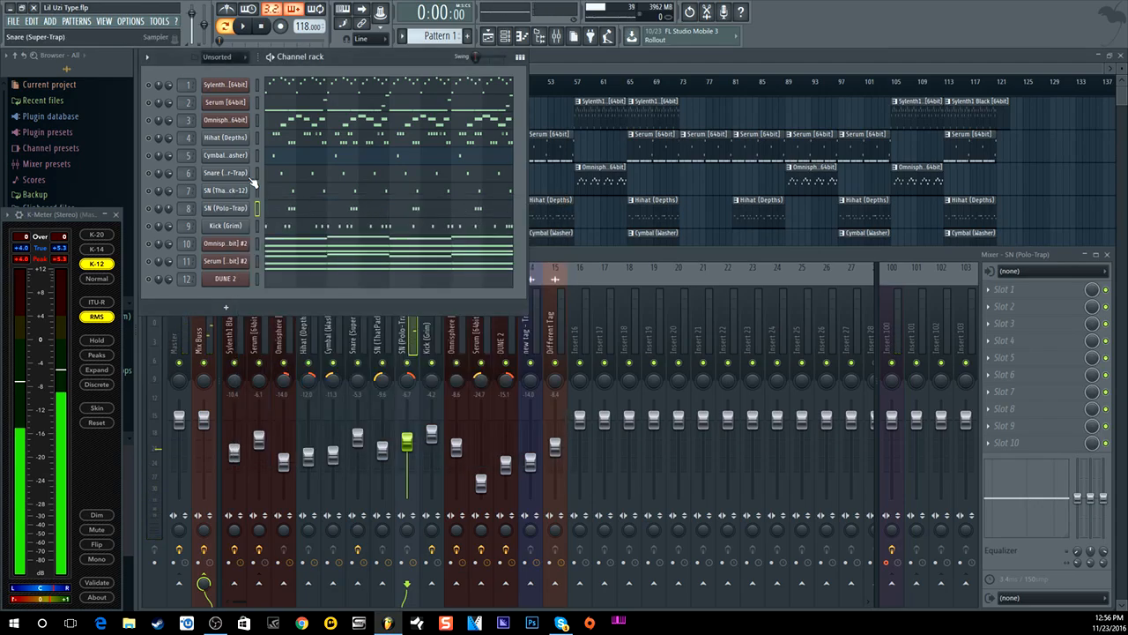
- Compare the three snare samples by auditioning SN (Polo-Trap), Snare (Super-Trap) and SN (ThatPack-12) in turn
left_click(225, 208)
left_click(382, 410)
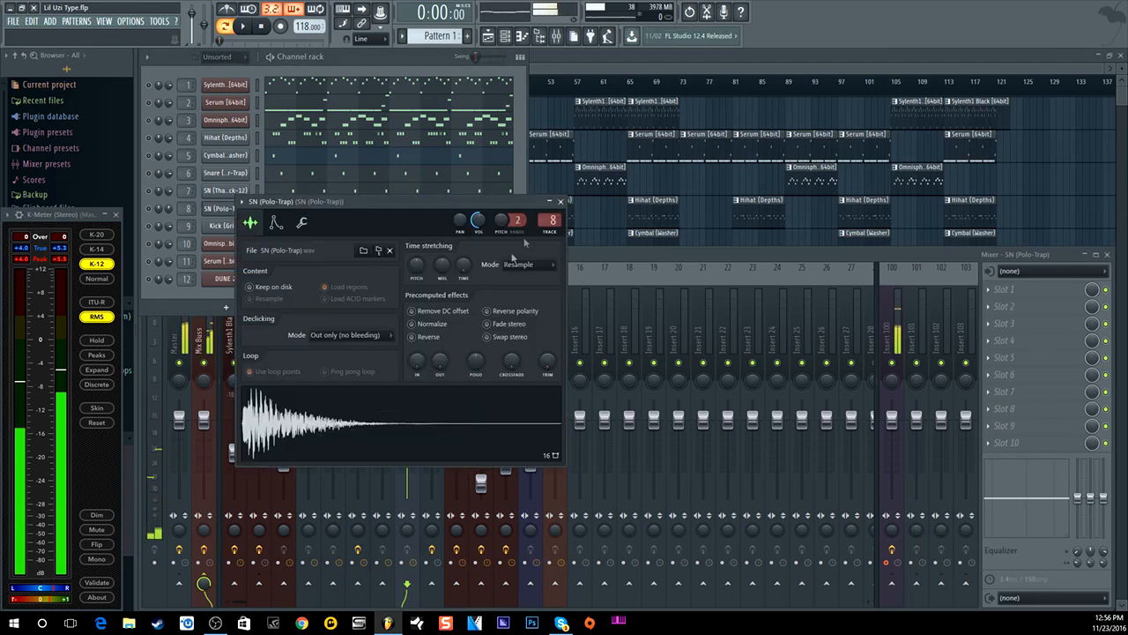
left_click(560, 201)
left_click(225, 173)
left_click(383, 383)
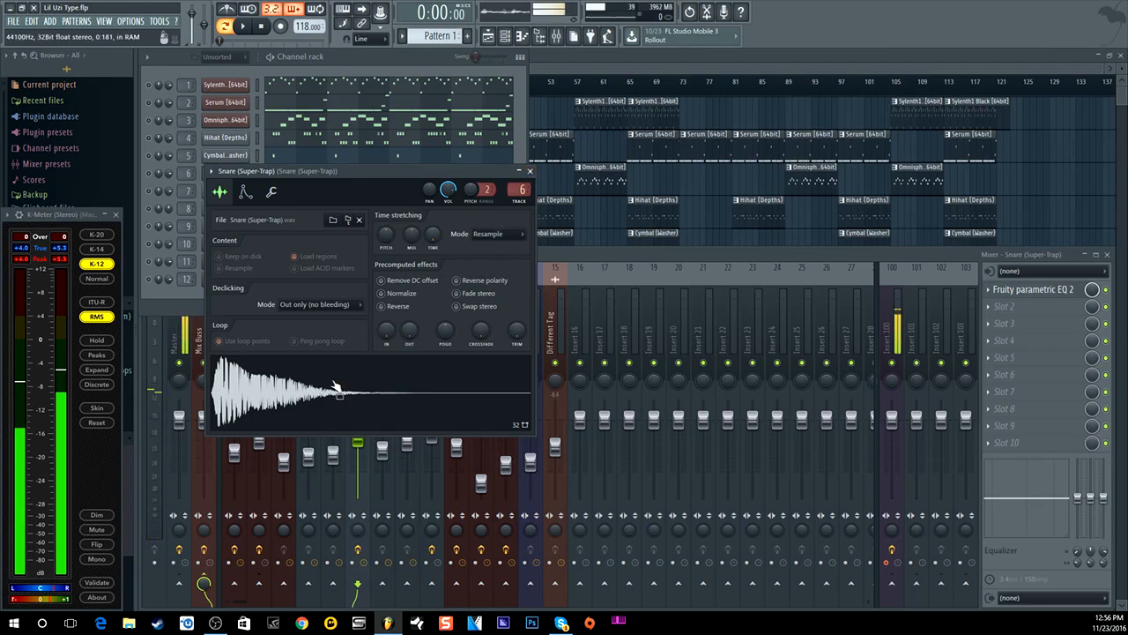
left_click(529, 171)
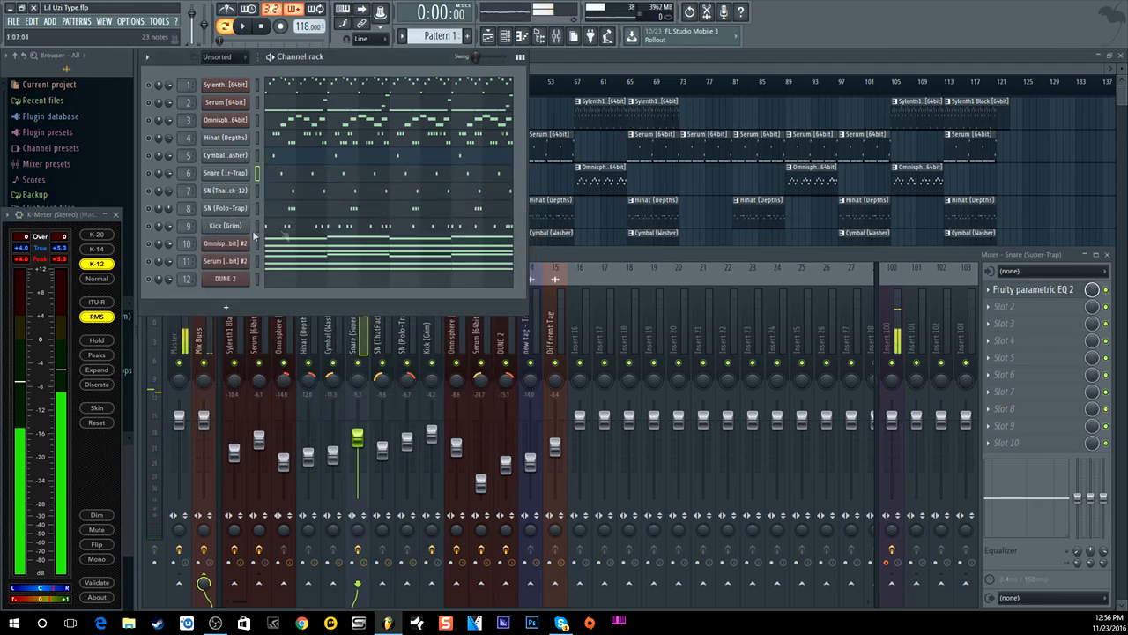
left_click(225, 191)
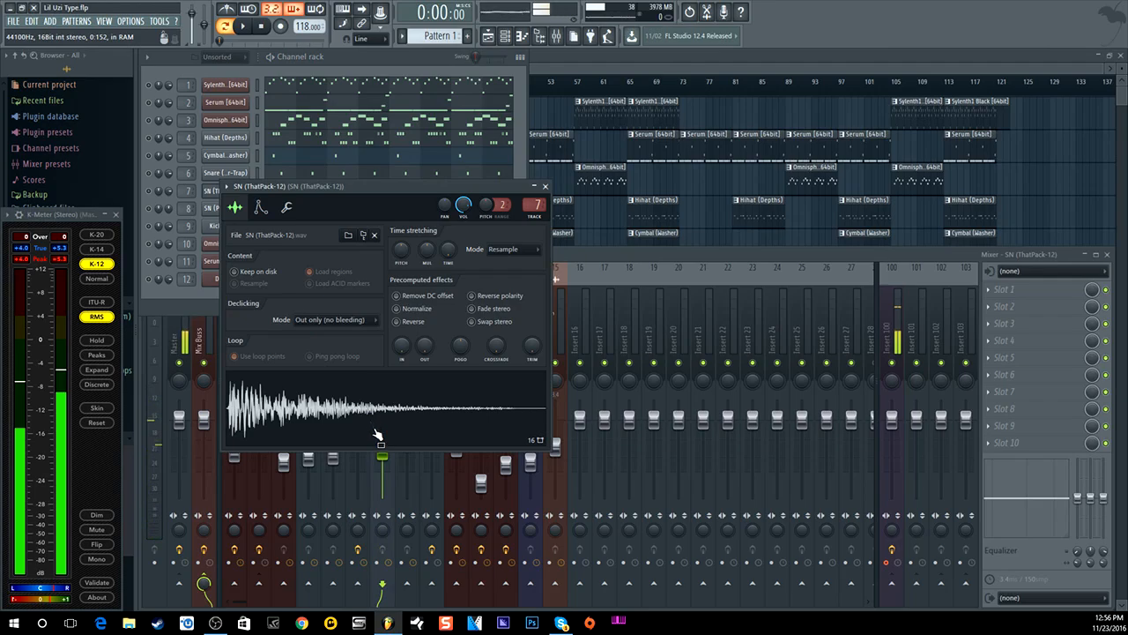
left_click(545, 186)
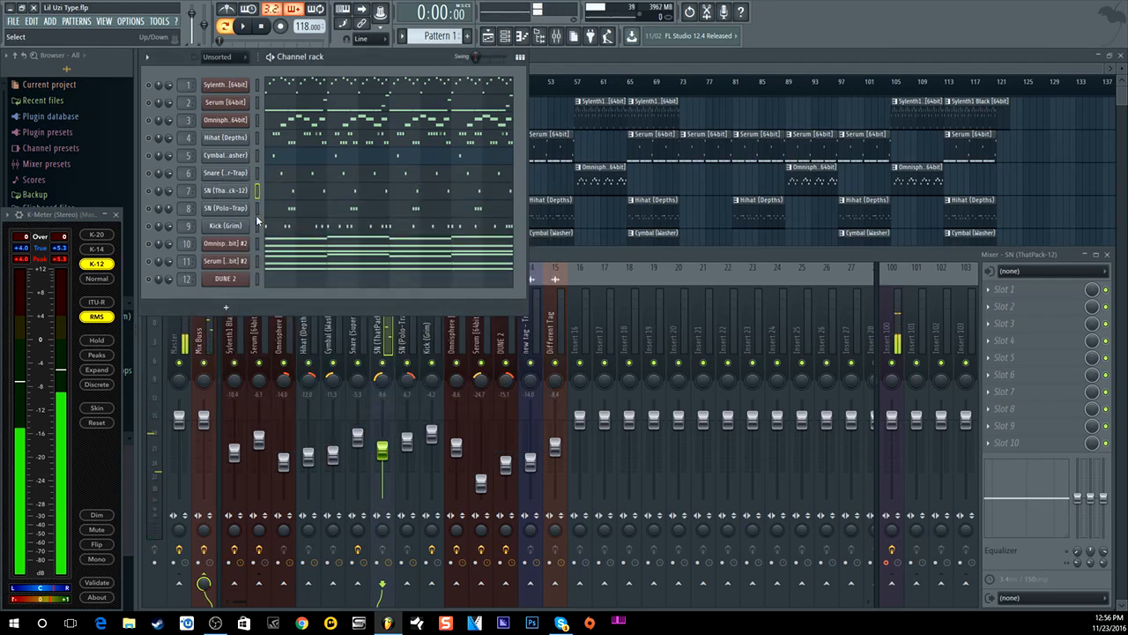
- Examine the SN (Polo-Trap) notes in the piano roll and audition the sample at their pitch
left_click(291, 210)
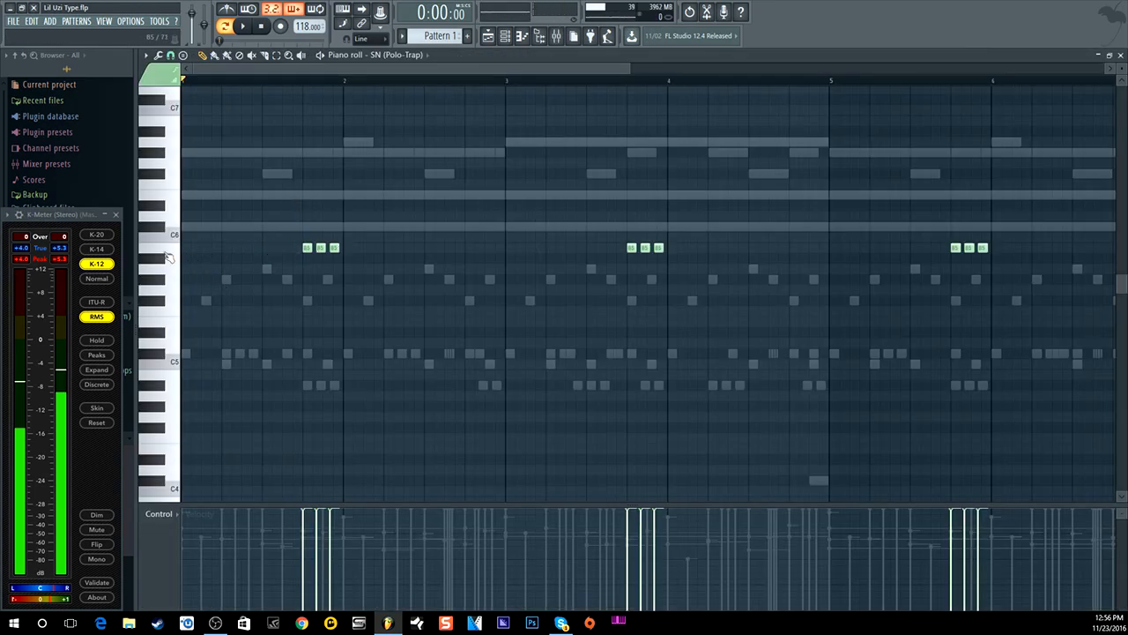
left_click(172, 252)
left_click(172, 252)
- Return to the channel rack, activate channels 4 to 8, play the combined hi-hat, cymbal and snare parts, and stop playback
left_click(487, 35)
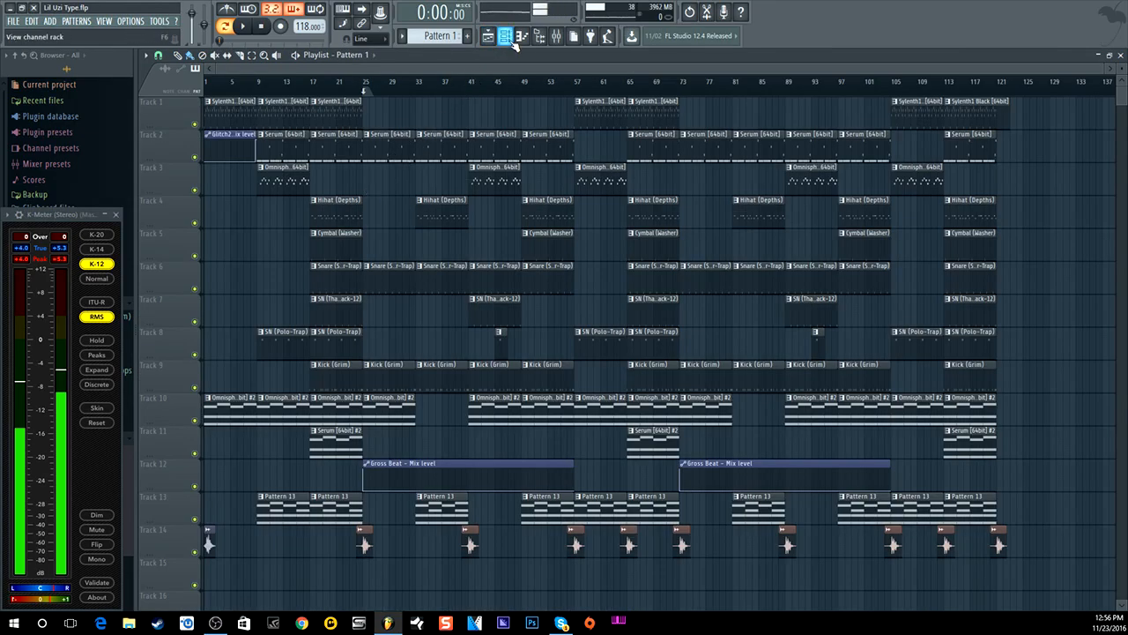
left_click(521, 35)
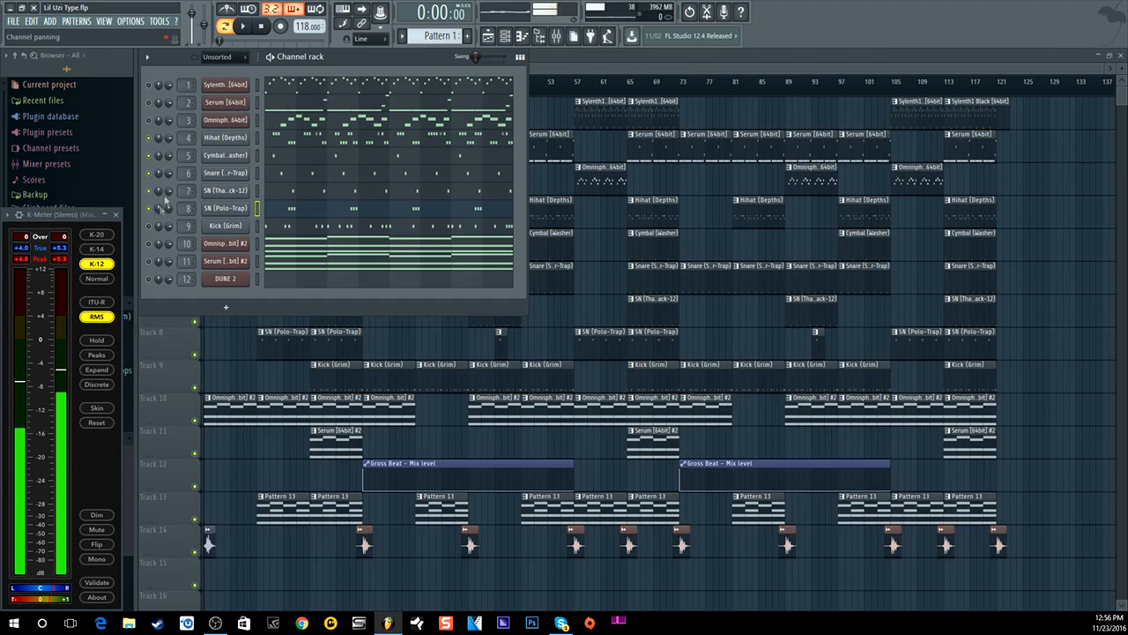
left_click(244, 27)
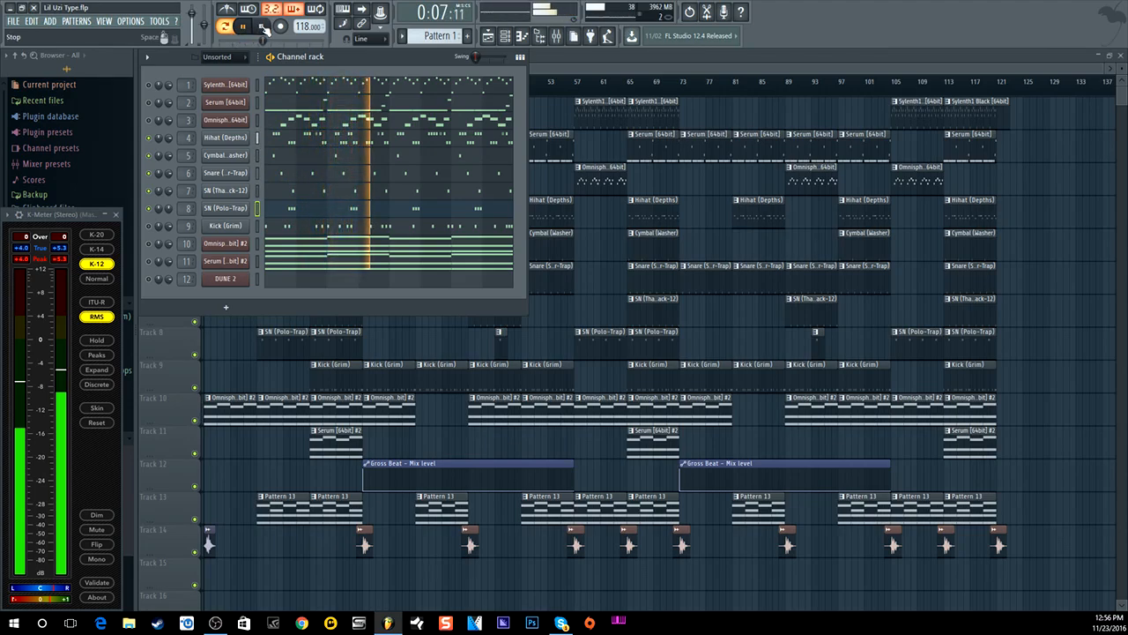
left_click(264, 28)
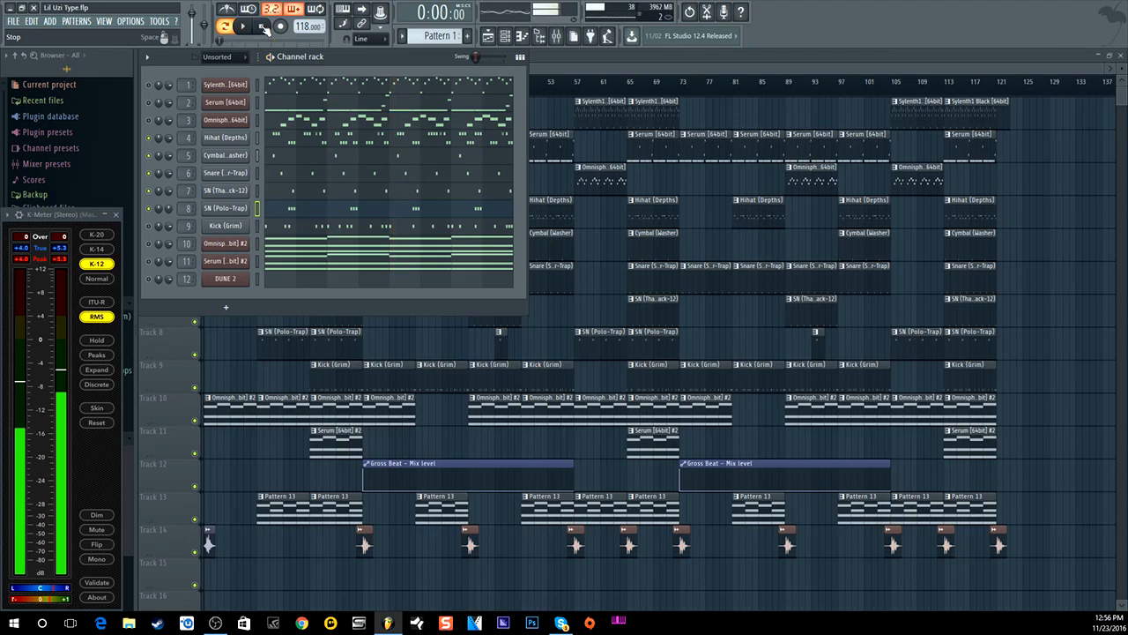
- Check the Kick (Grim) sample settings and bring up the Virtual Mix Rack on its mixer track, placing the plugin window fully in view
left_click(557, 36)
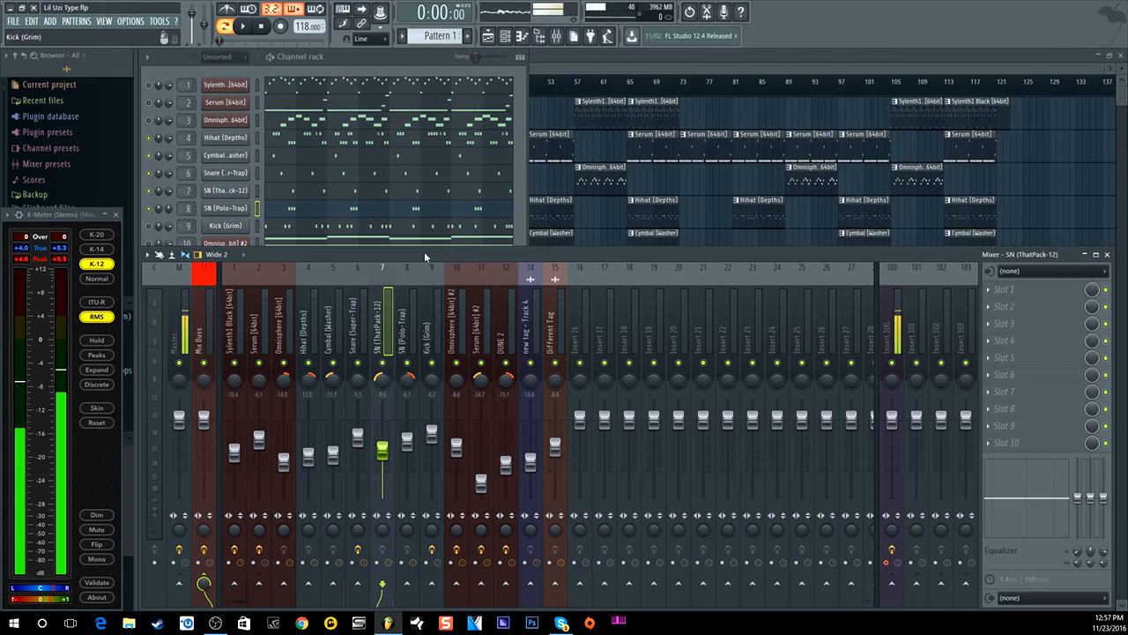
left_click(421, 61)
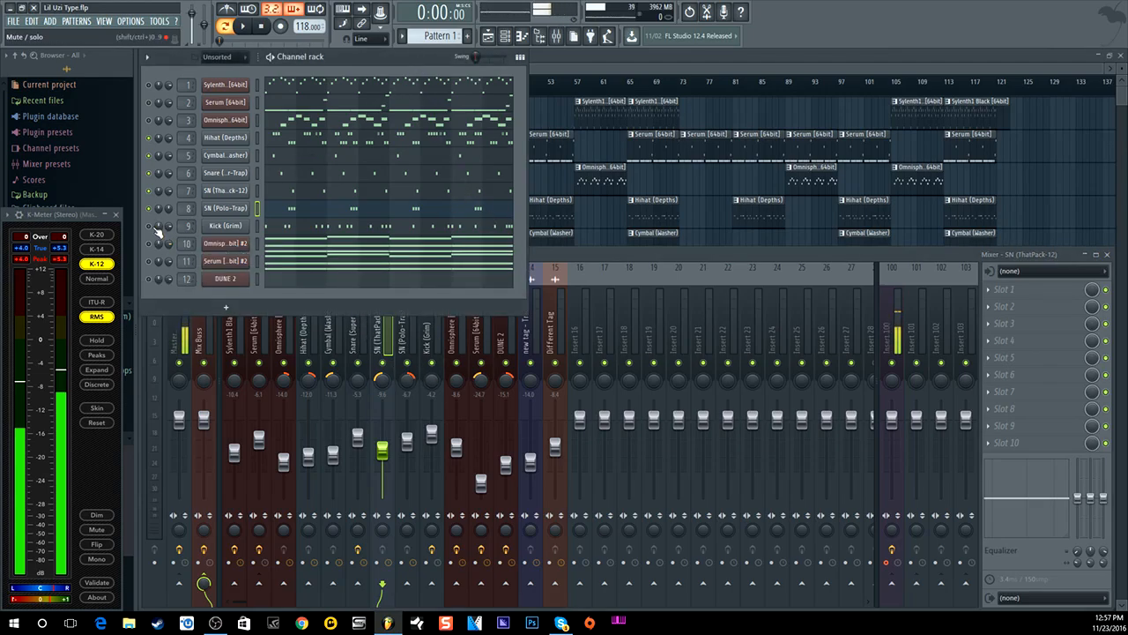
left_click(220, 227)
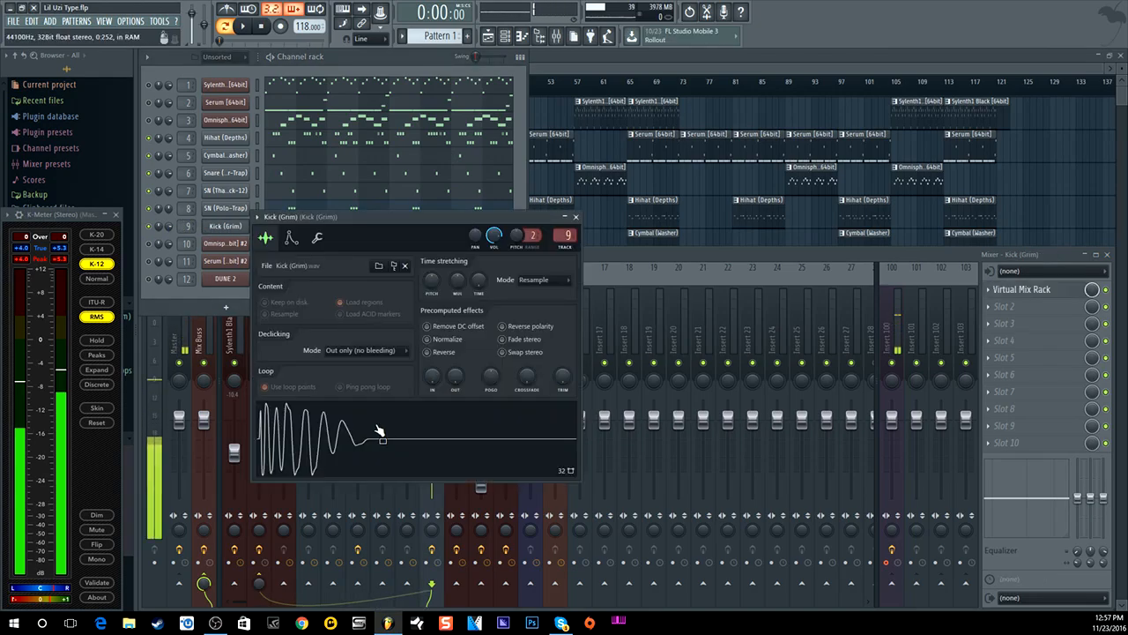
double_click(566, 235)
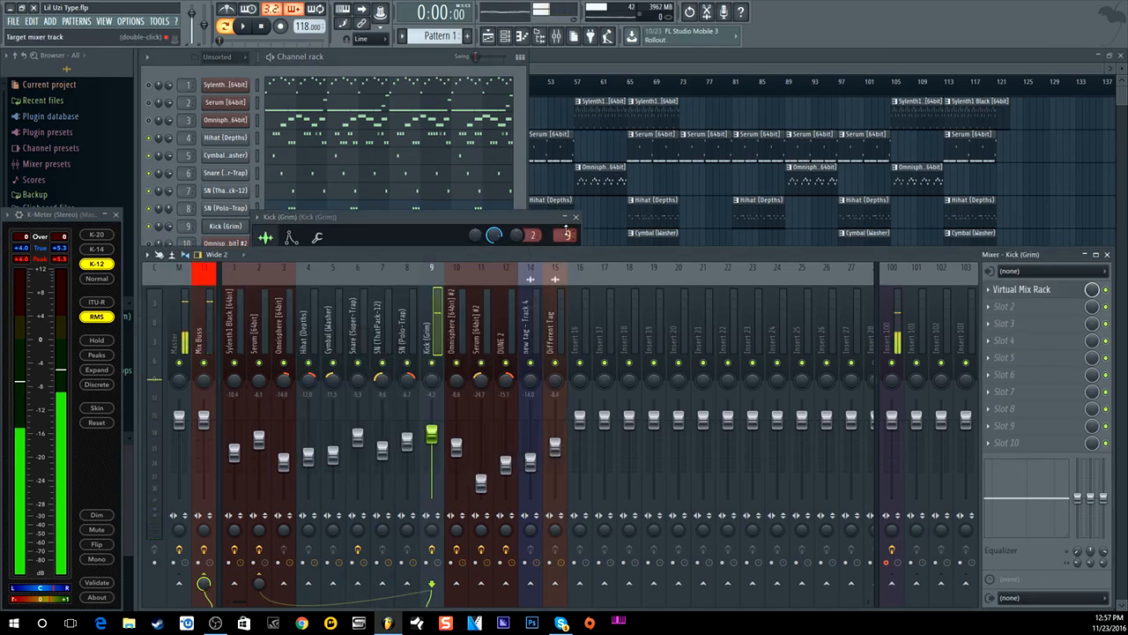
left_click(1073, 293)
left_click_drag(527, 170, 497, 91)
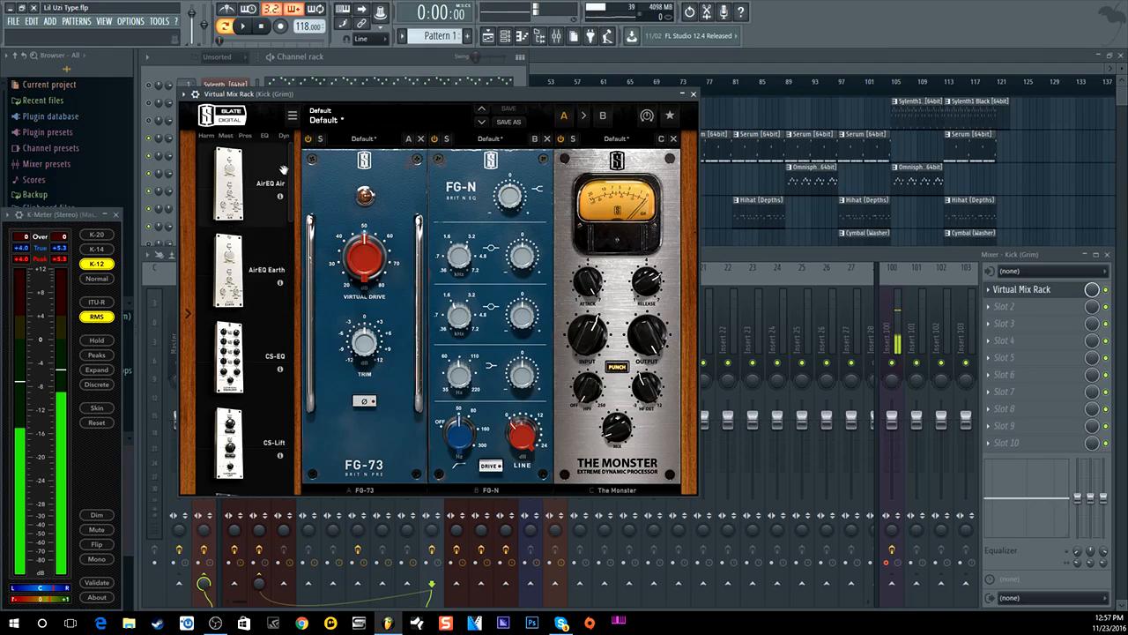
- Try the FG-116 FET compressor at the start of the Virtual Mix Rack chain and remove it again
scroll(283, 252, "down", 5)
left_click_drag(231, 220, 335, 238)
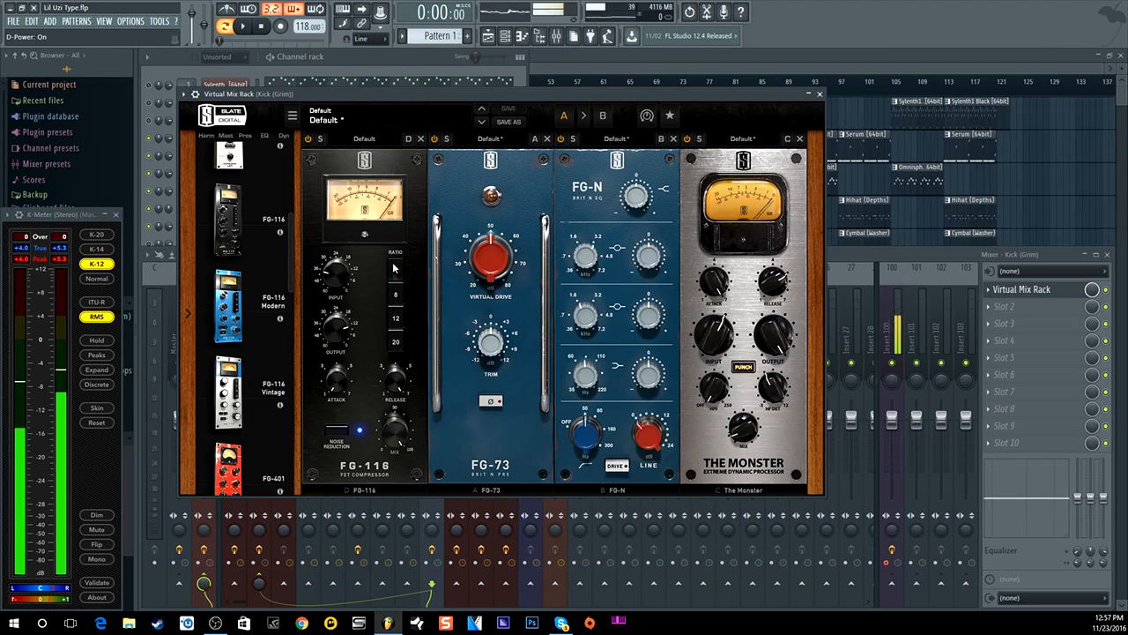
left_click(421, 139)
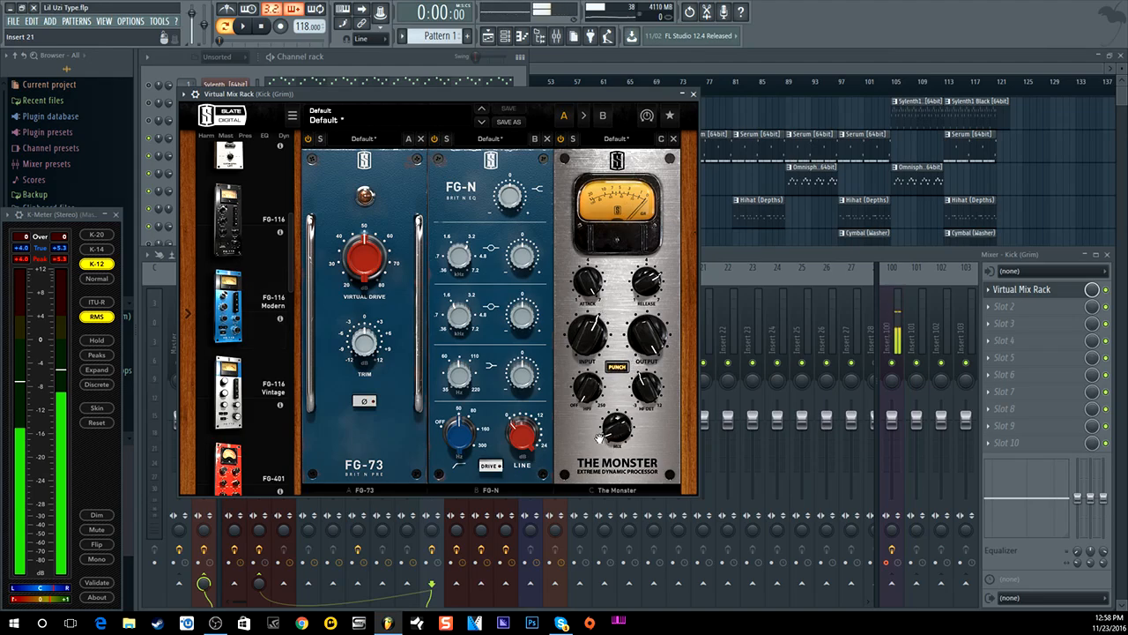
- Audition the kick while sweeping The Monster's mix up, down to about 12%, up to about 50%, and back down
left_click(857, 254)
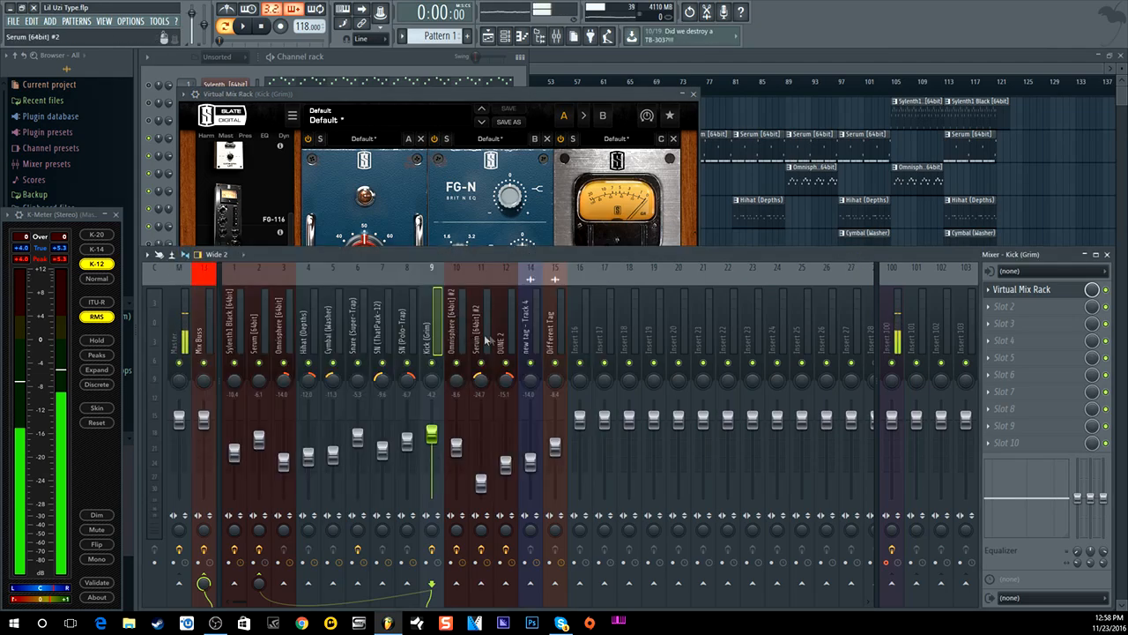
left_click(669, 192)
mouse_move(619, 444)
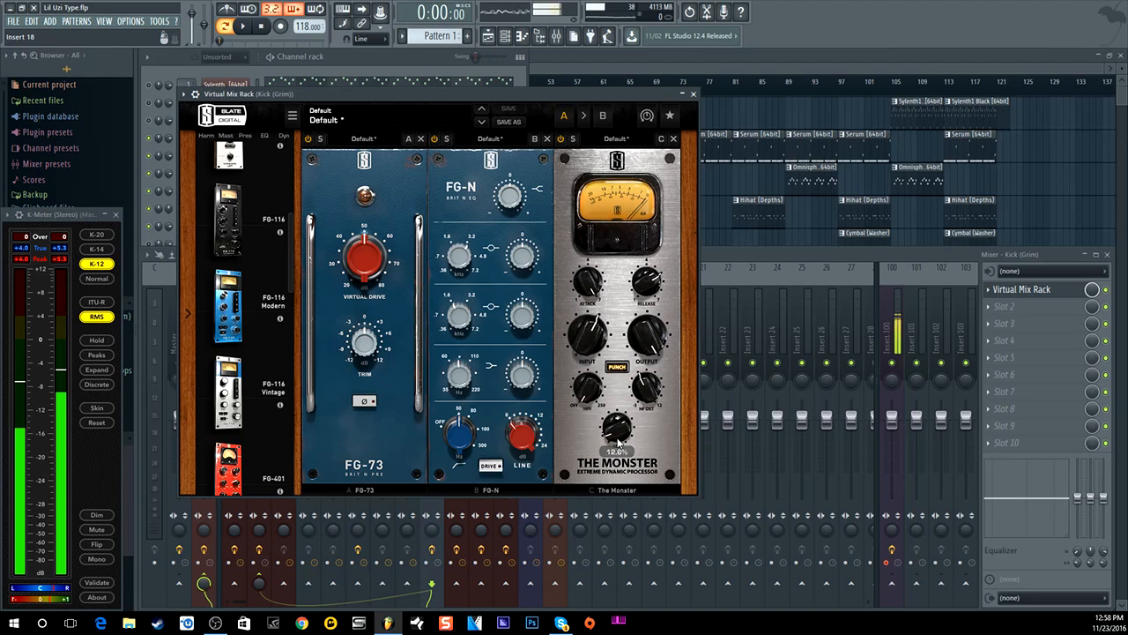
left_click_drag(619, 444, 616, 252)
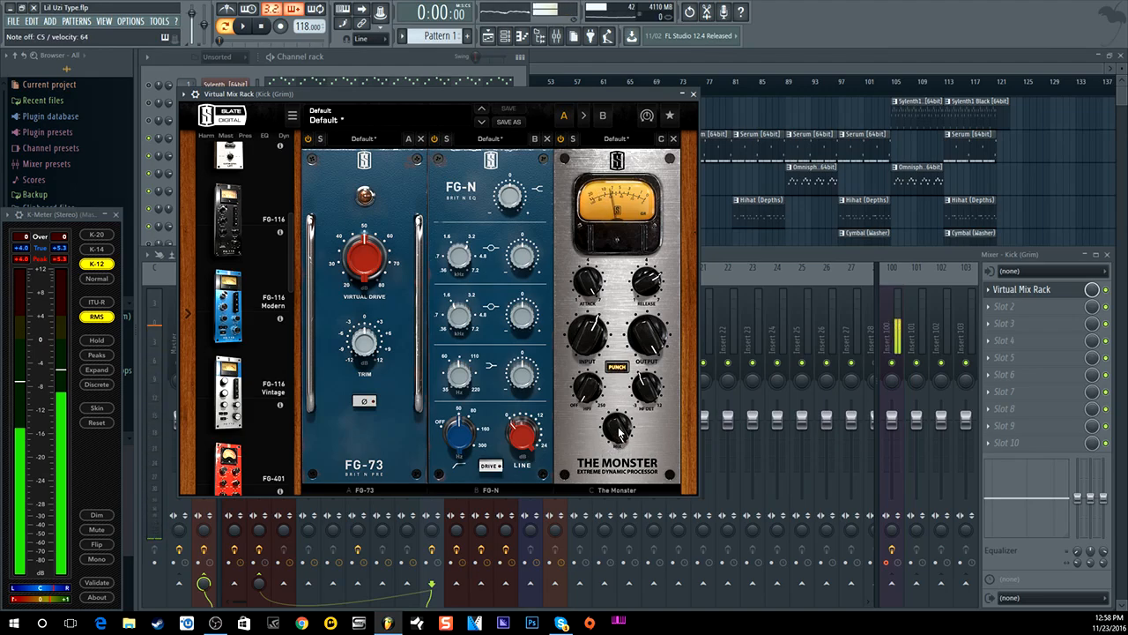
left_click_drag(619, 430, 624, 446)
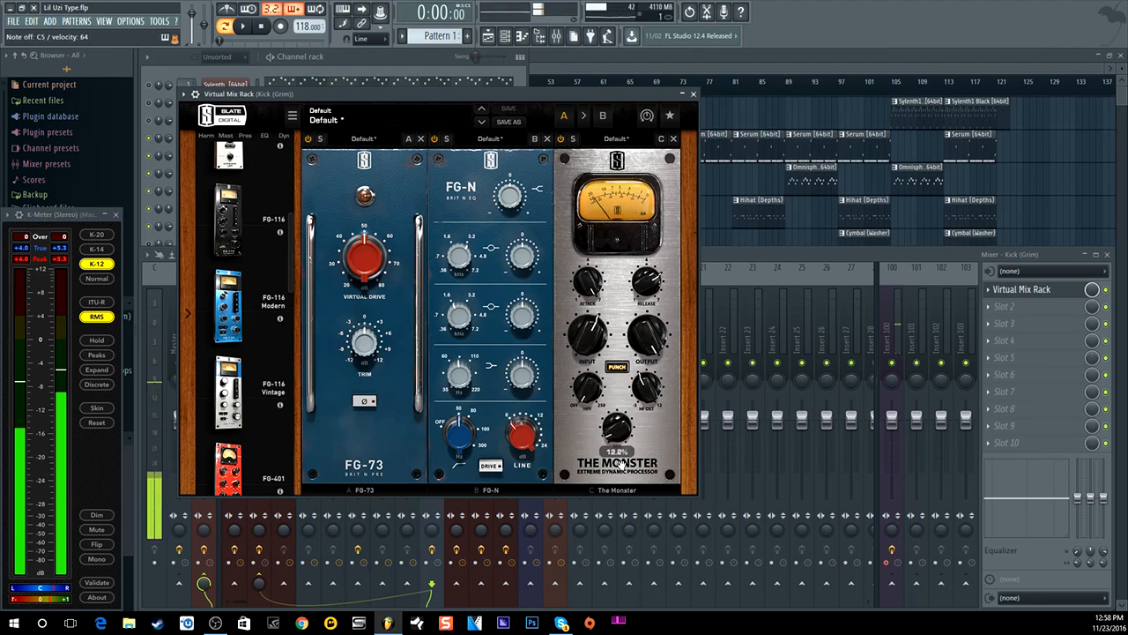
left_click_drag(615, 430, 605, 379)
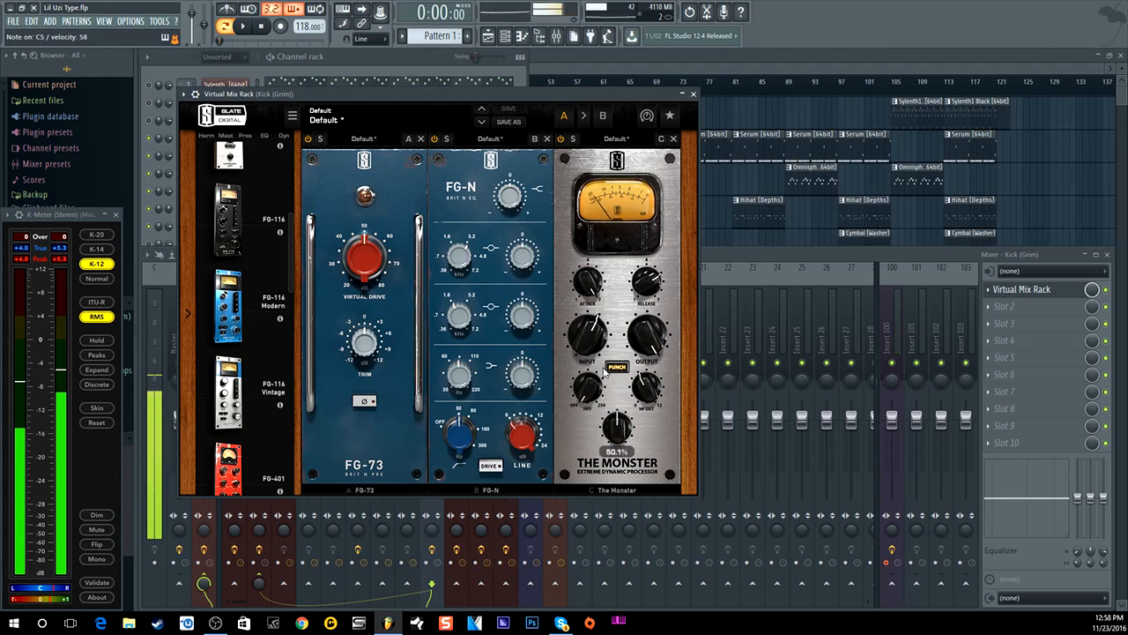
left_click_drag(604, 379, 595, 408)
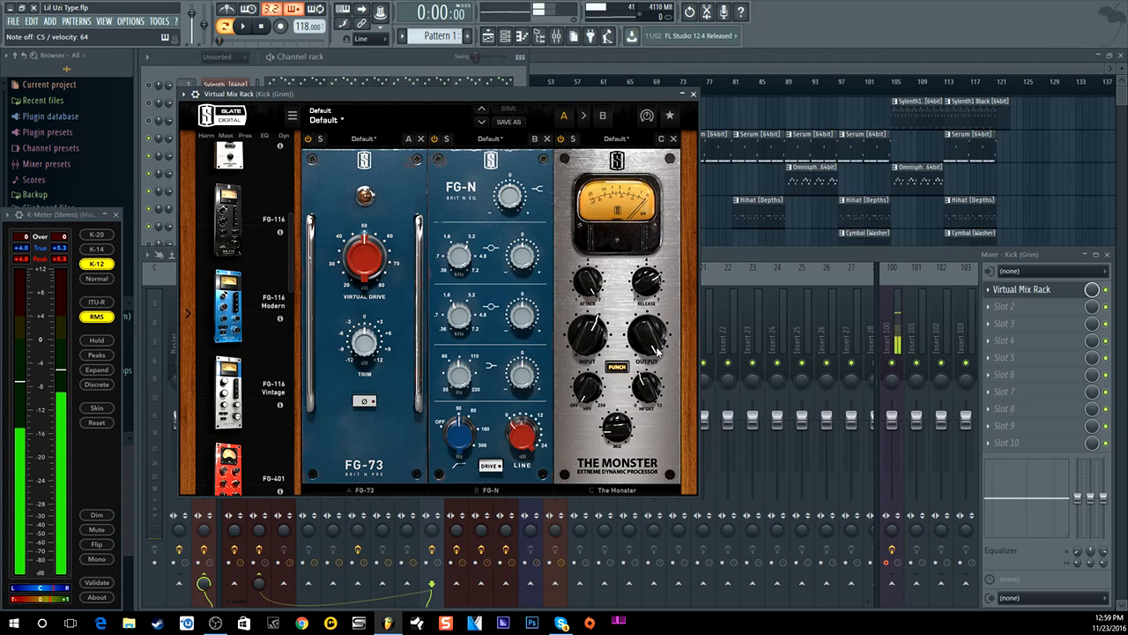
mouse_move(656, 329)
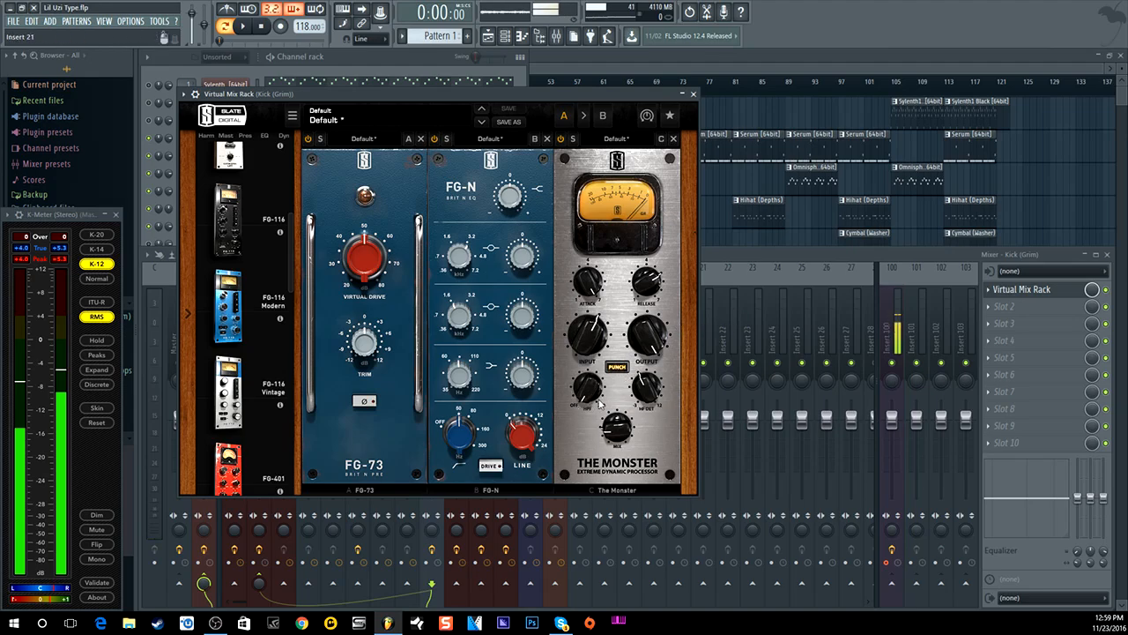
- Load Fruity Limiter into the kick track's second effect slot, switch it to compressor mode, lower the threshold and raise the ratio
left_click(693, 94)
left_click(1024, 307)
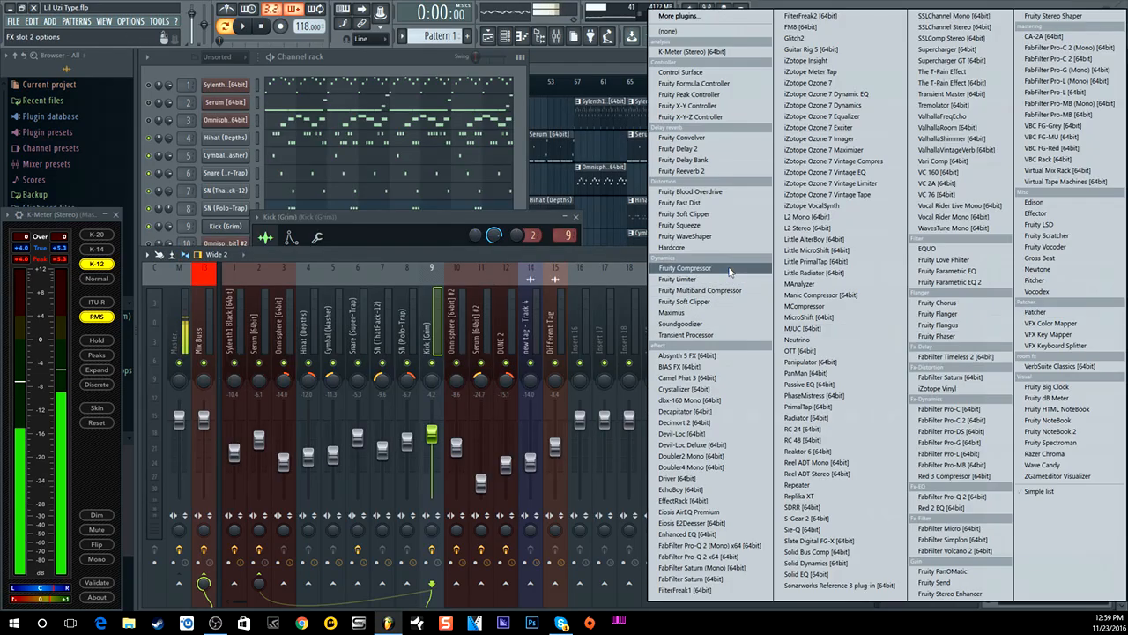
left_click(702, 280)
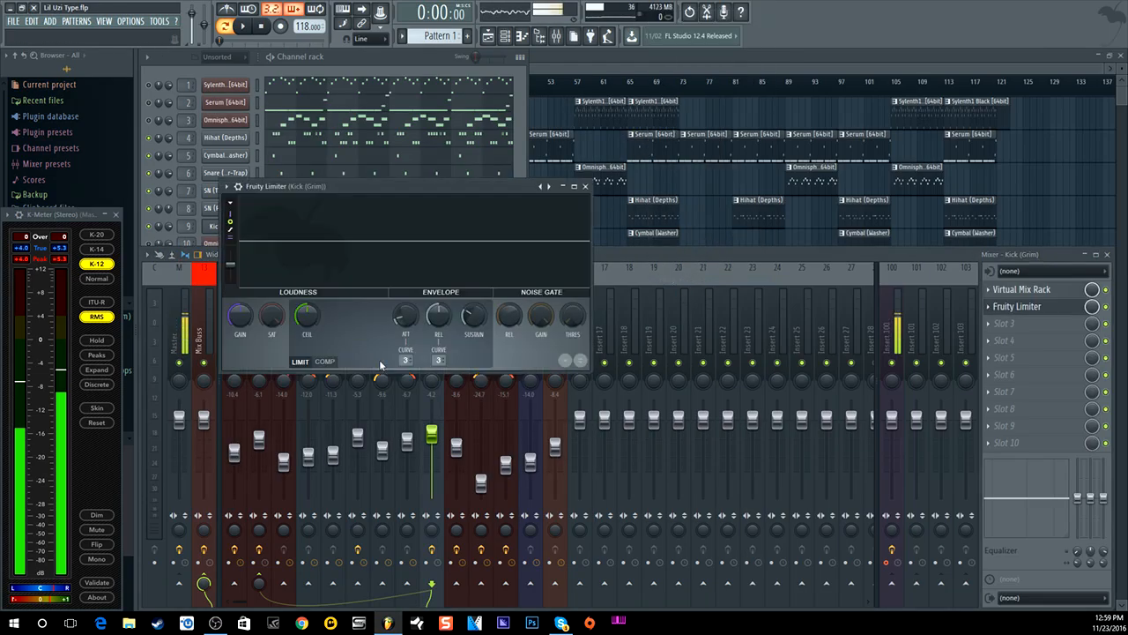
left_click(324, 362)
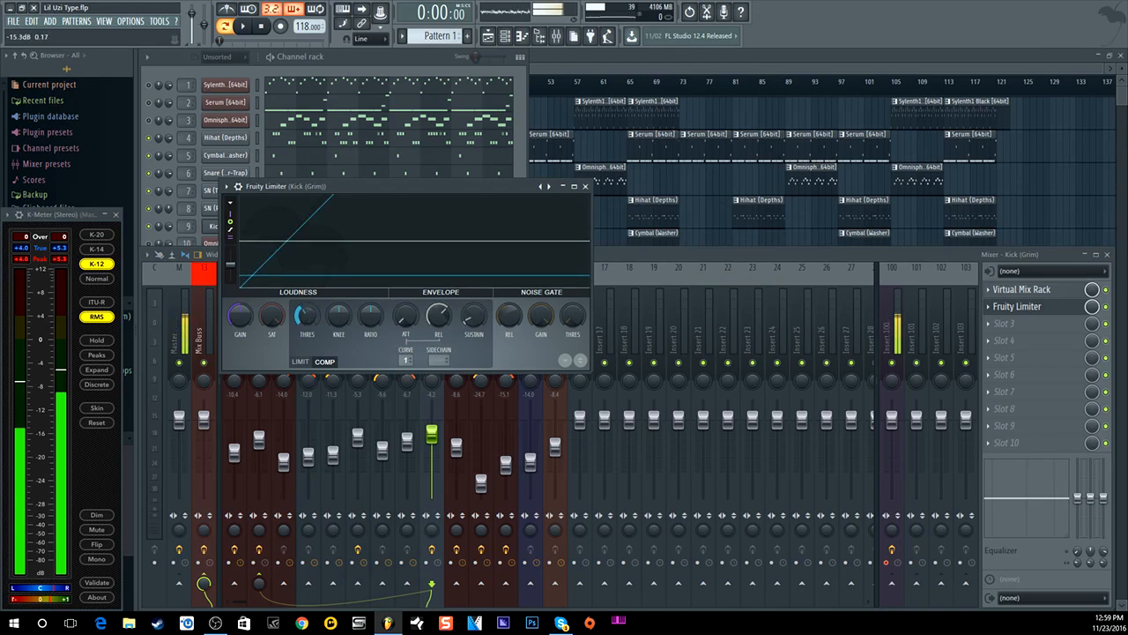
left_click_drag(370, 315, 370, 282)
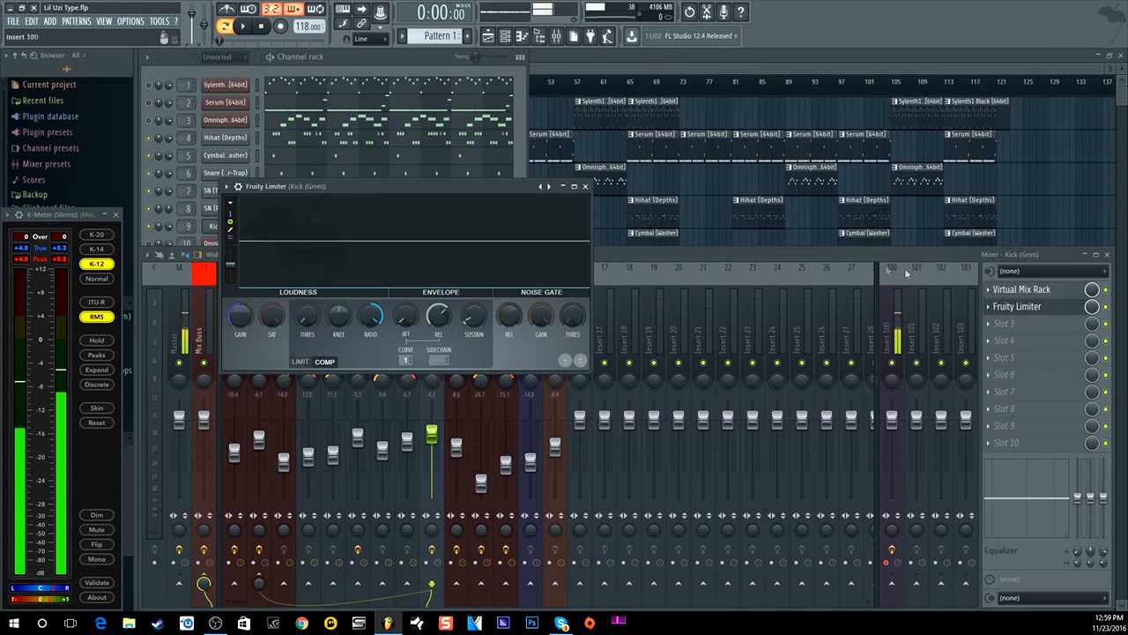
- Bypass Virtual Mix Rack, raise the Fruity Limiter gain to about 13.1 dB, and audition the kick at reduced limiter mix levels
left_click(1090, 291)
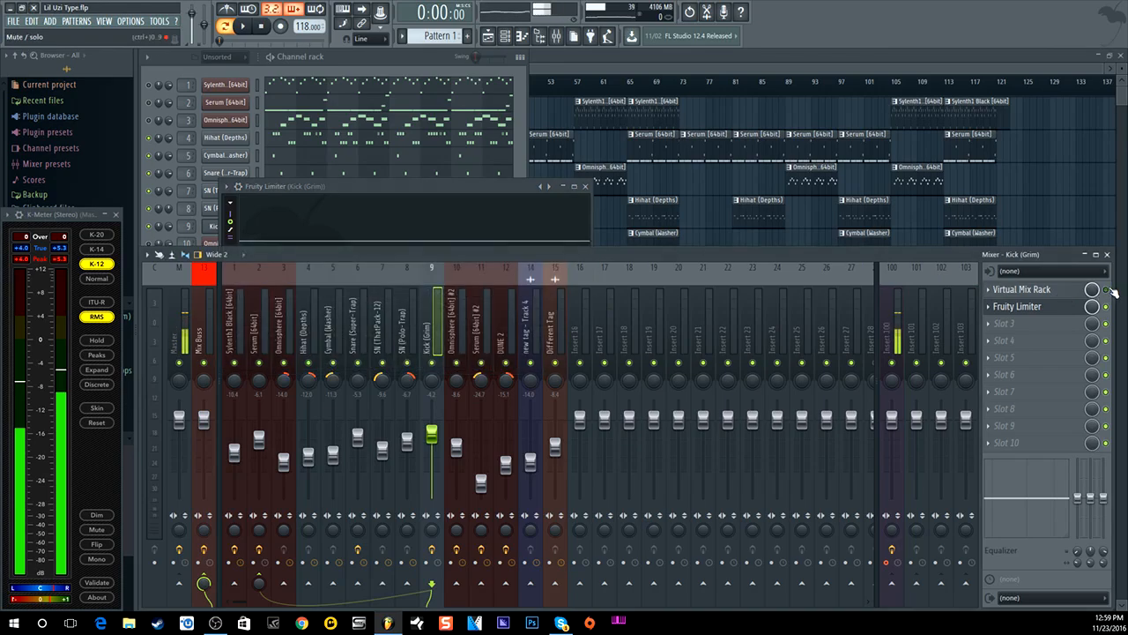
left_click(1069, 308)
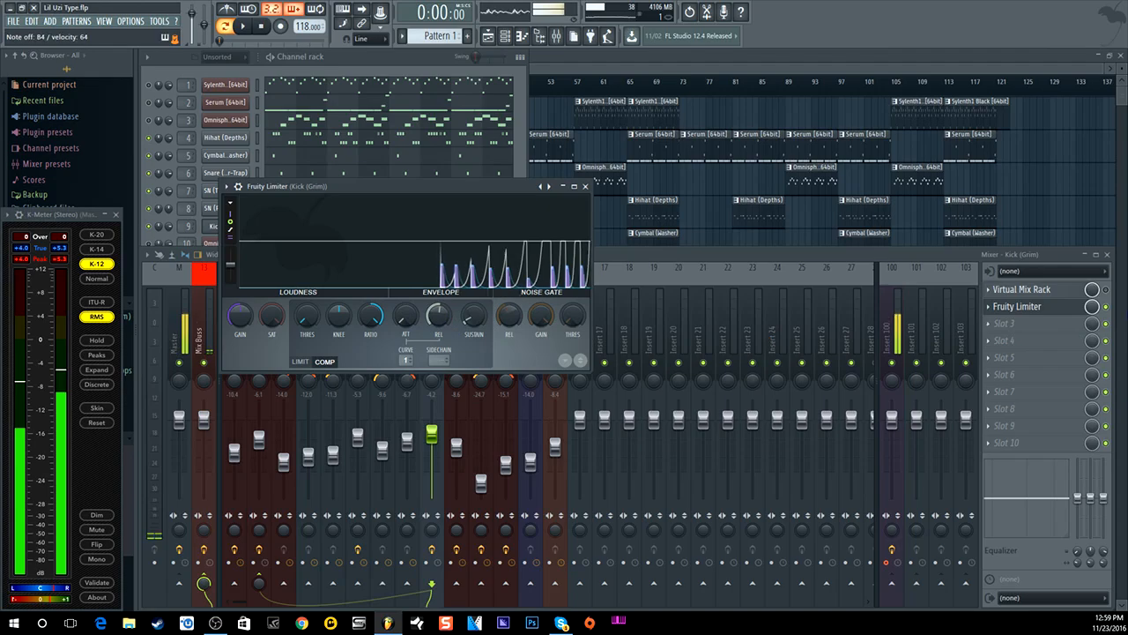
left_click(1091, 305)
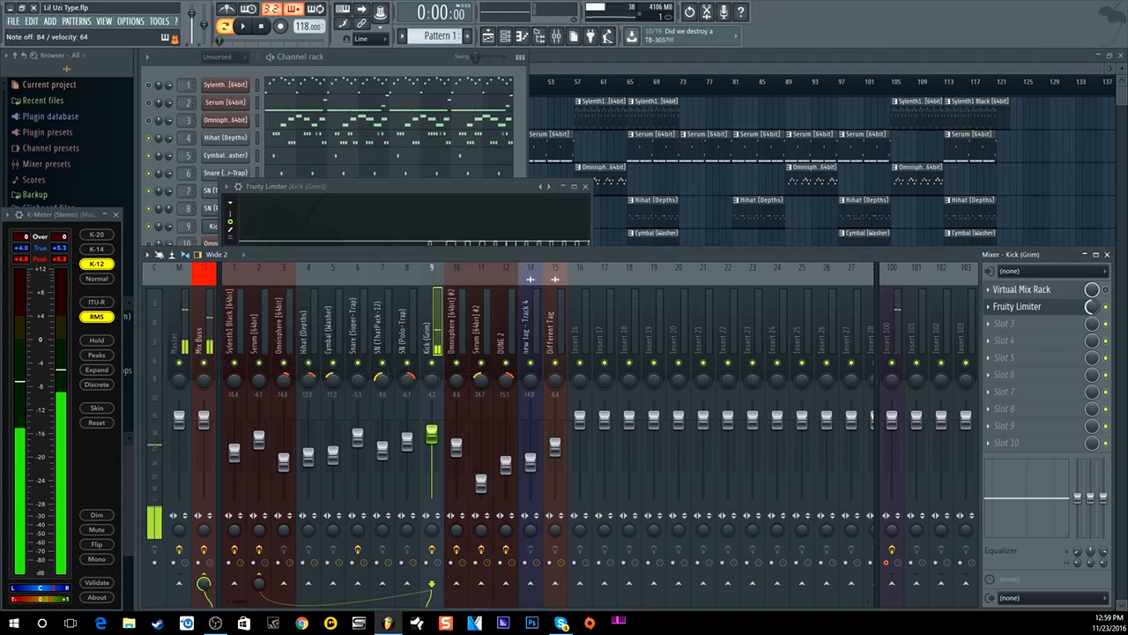
left_click(1091, 306)
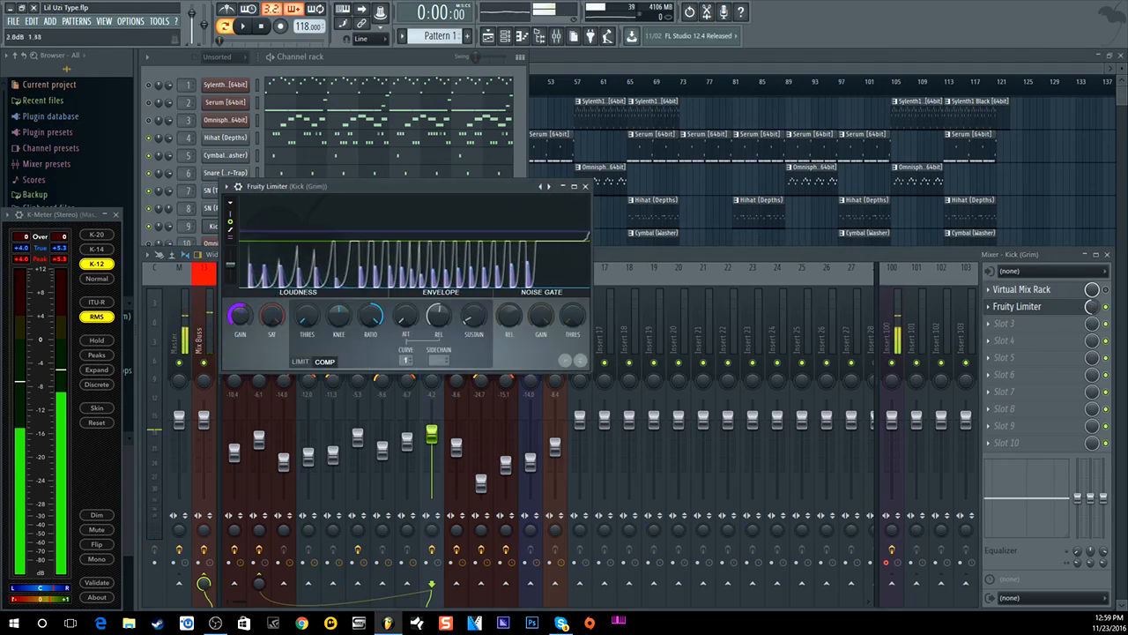
scroll(241, 319, "up", 10)
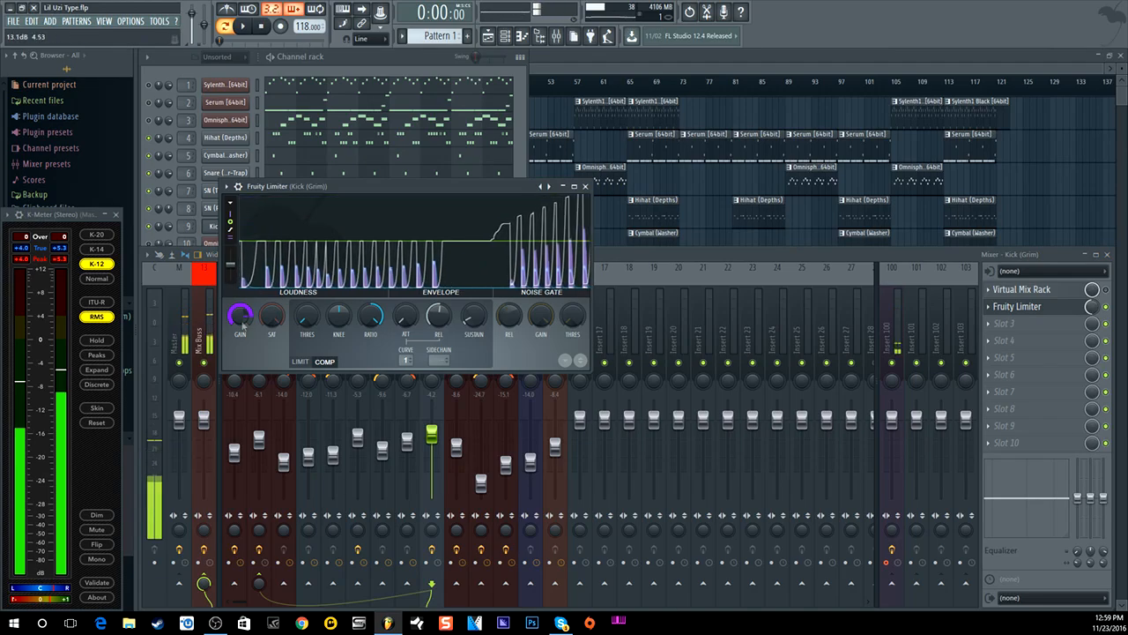
left_click(1091, 306)
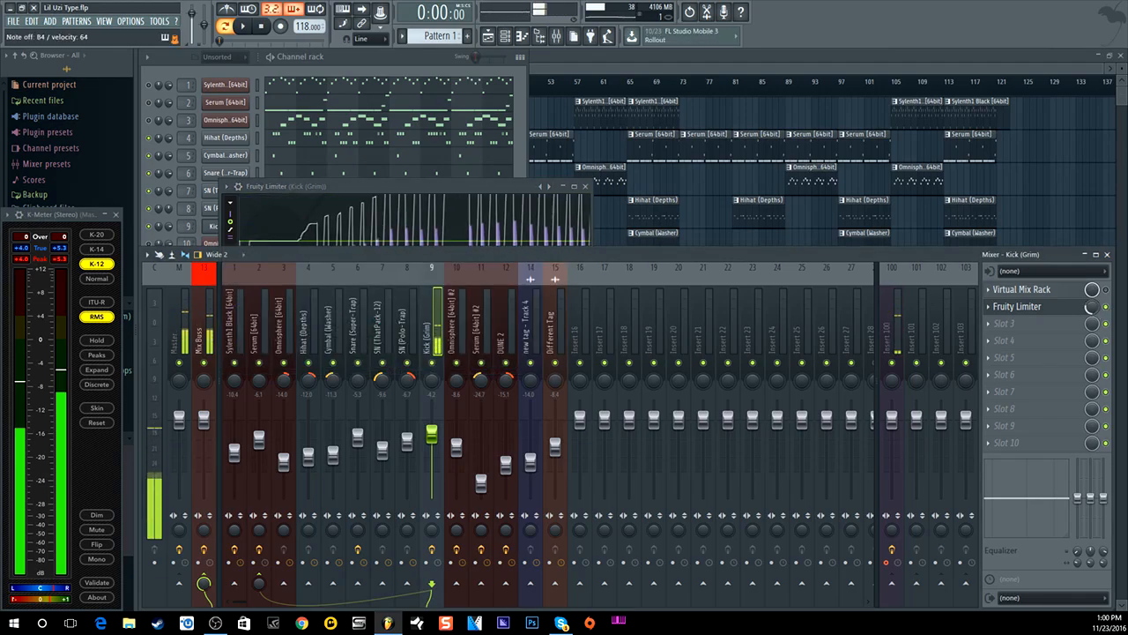
left_click(507, 192)
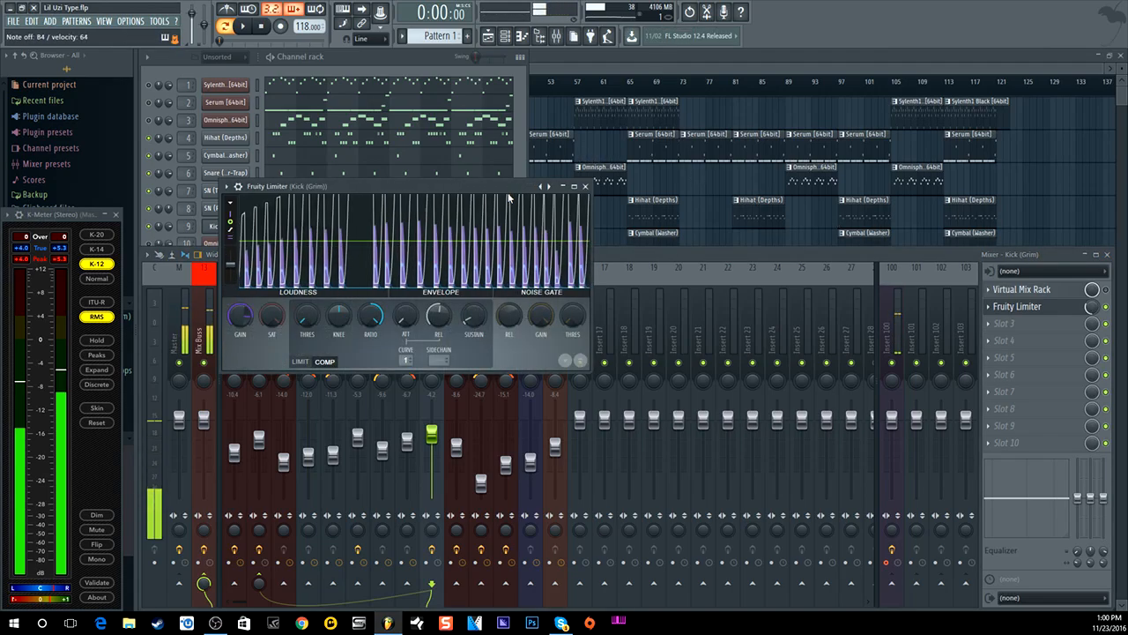
- Remove Fruity Limiter from the kick track's second effect slot and re-enable Virtual Mix Rack
left_click(1014, 306)
mouse_move(1023, 322)
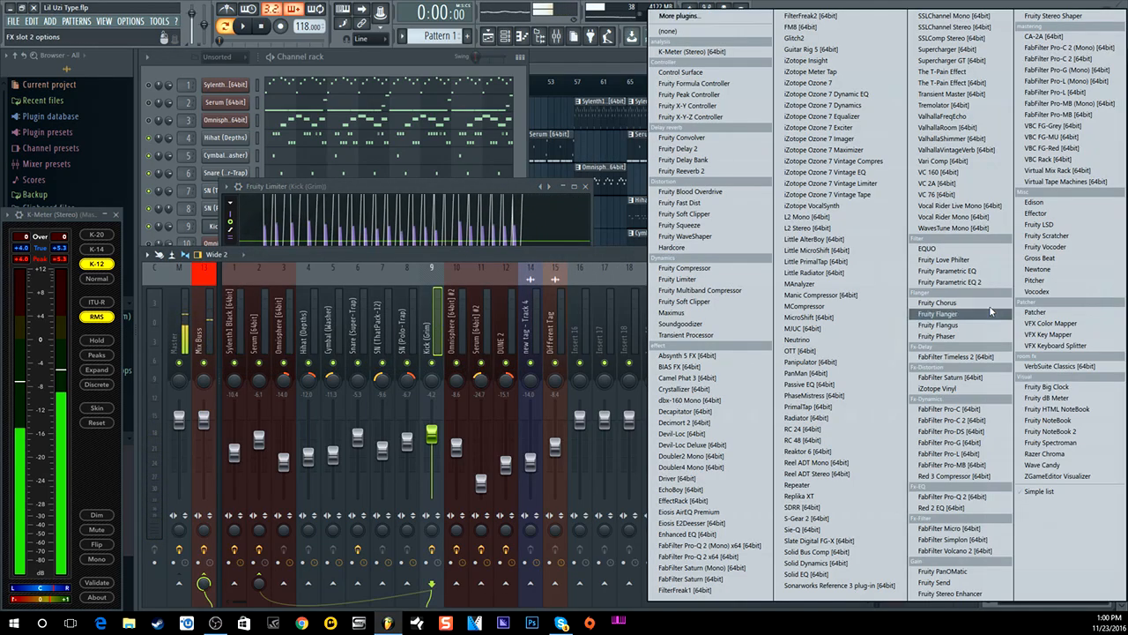
left_click(687, 32)
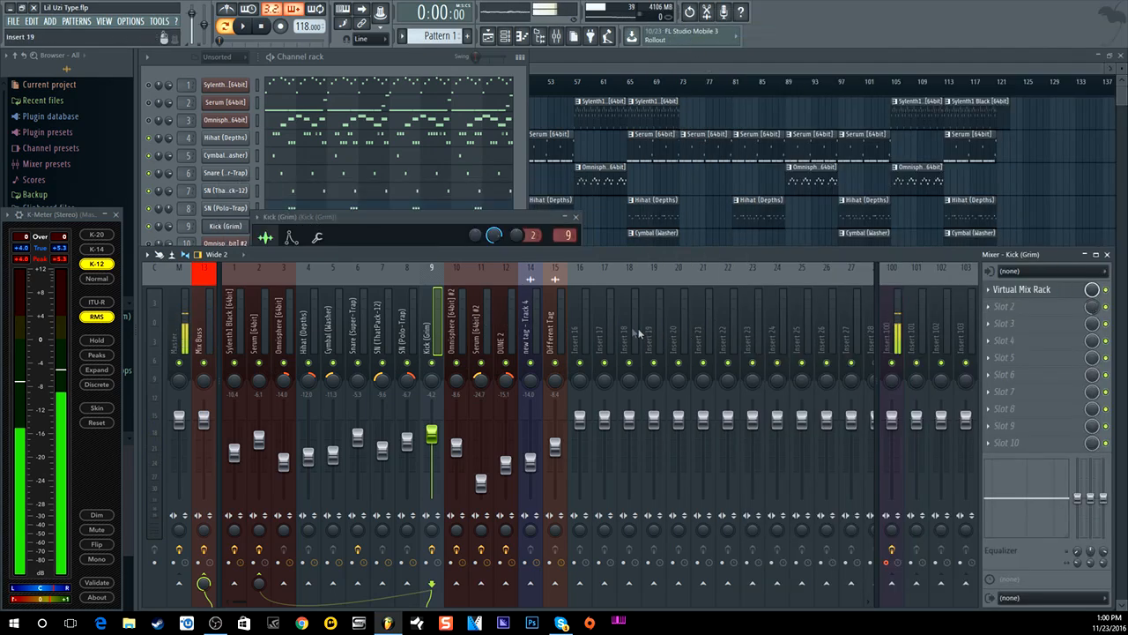
- Bring the Kick (Grim) sampler settings fully into view and close them
left_click(458, 213)
left_click_drag(459, 213, 466, 168)
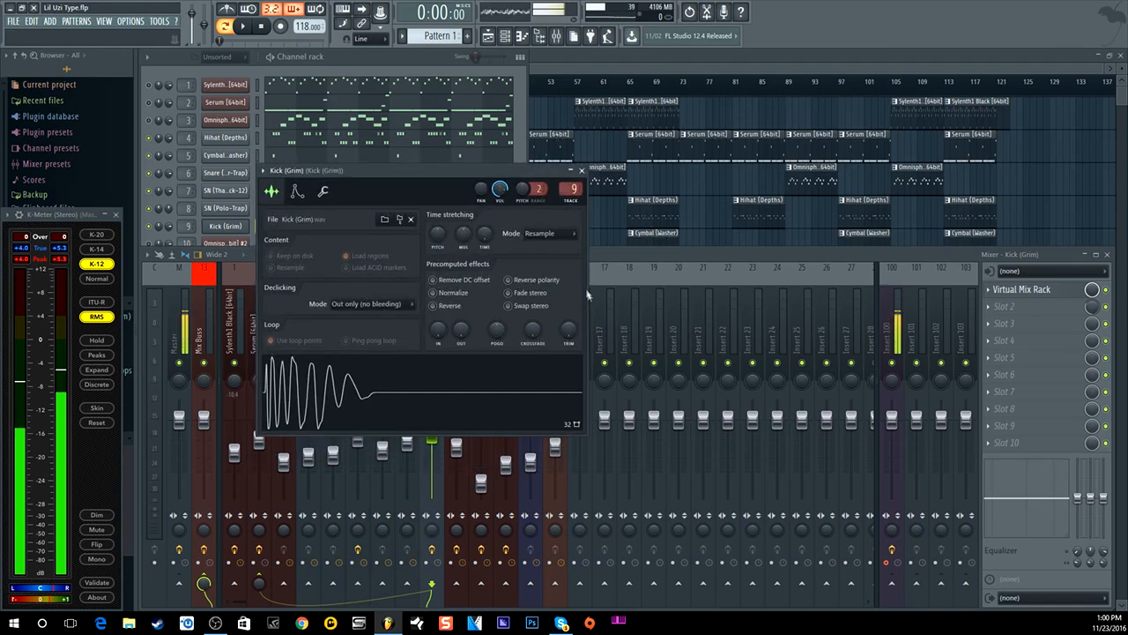
left_click(581, 170)
- Play the drum channels with the kick, lower the Kick (Grim) mixer volume to about -7.9 dB, and stop playback
left_click(520, 180)
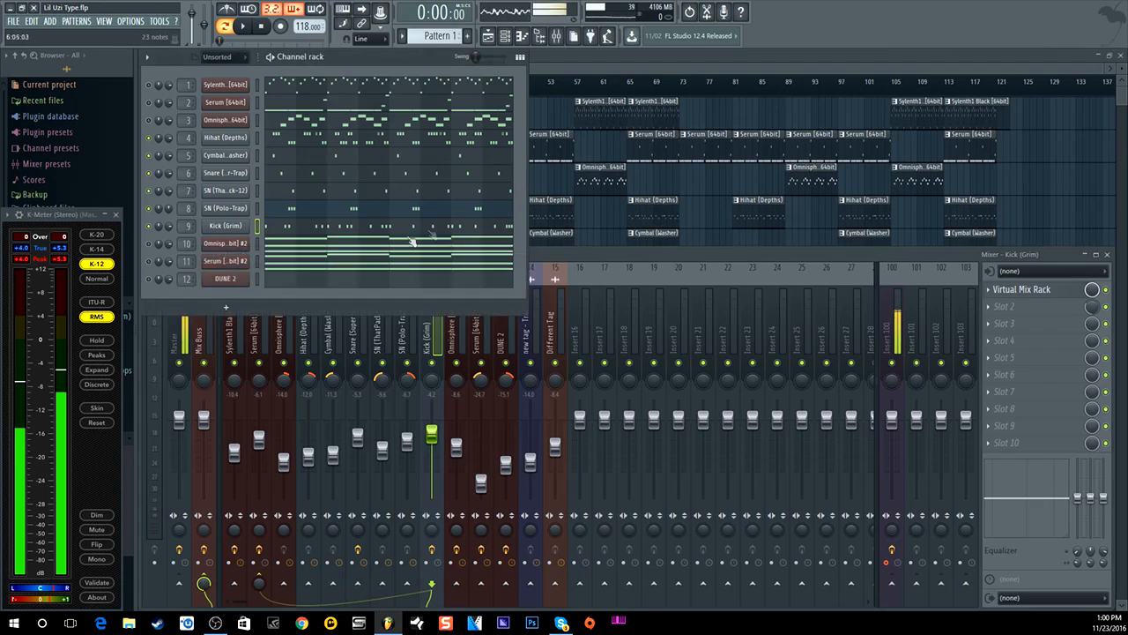
left_click(251, 26)
left_click(589, 264)
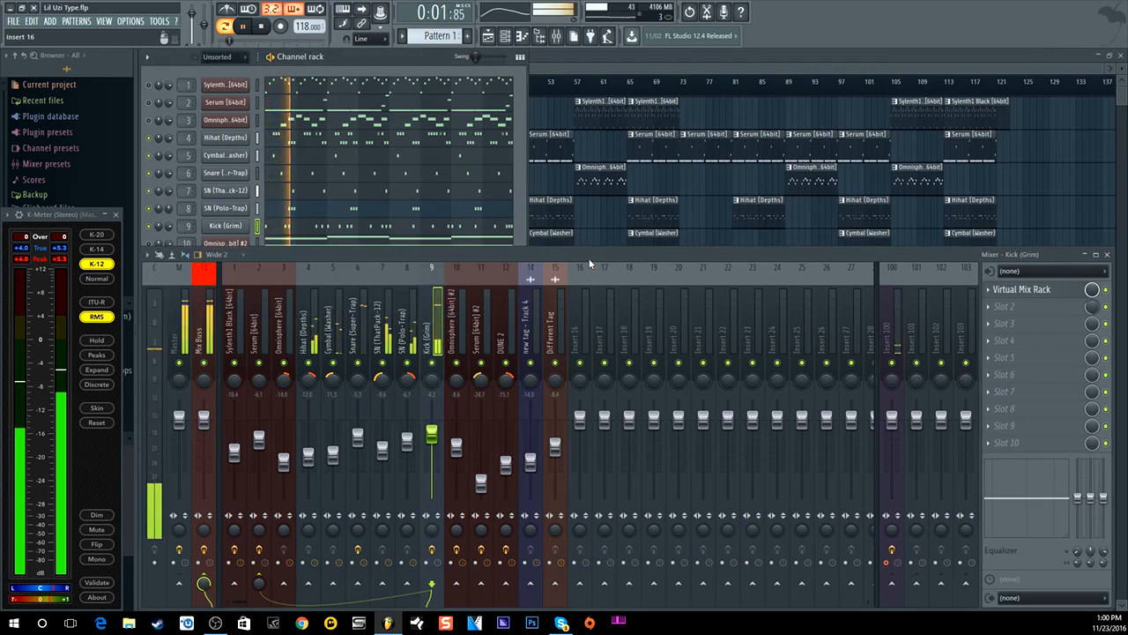
left_click_drag(431, 434, 431, 445)
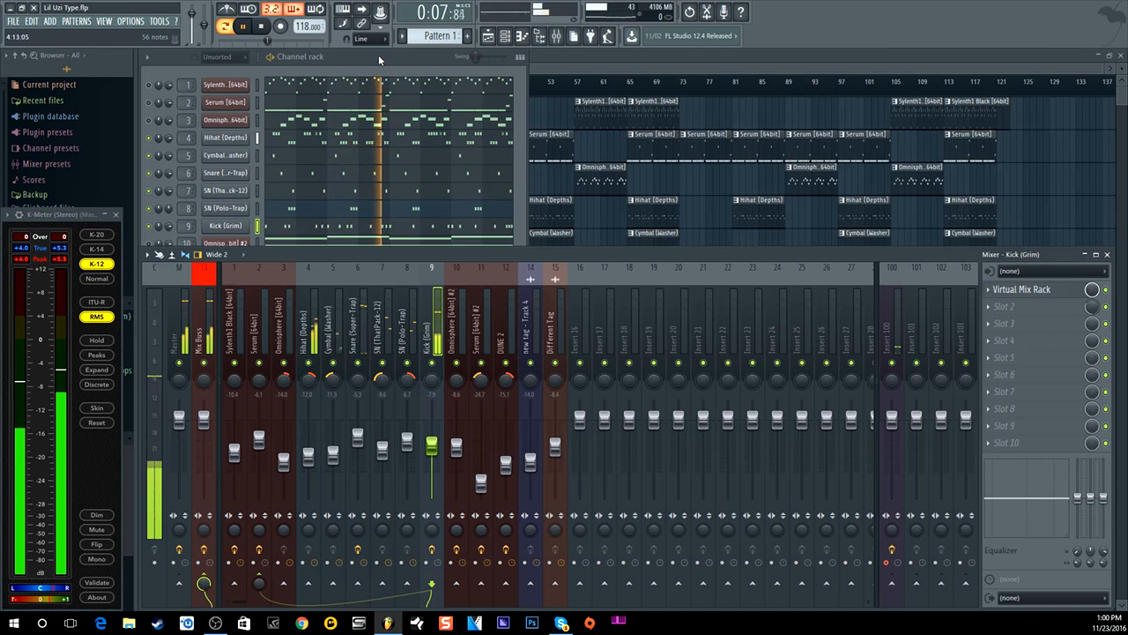
left_click(262, 27)
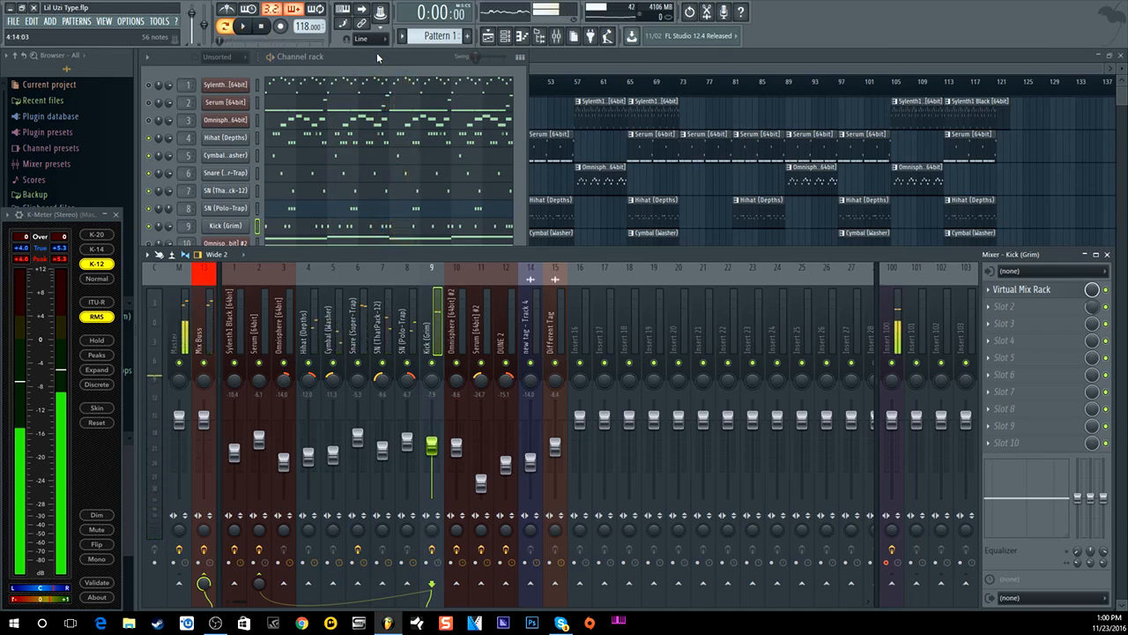
- Return to the channel rack, play the drums together with the Serum on channel 2, and stop playback
left_click(377, 52)
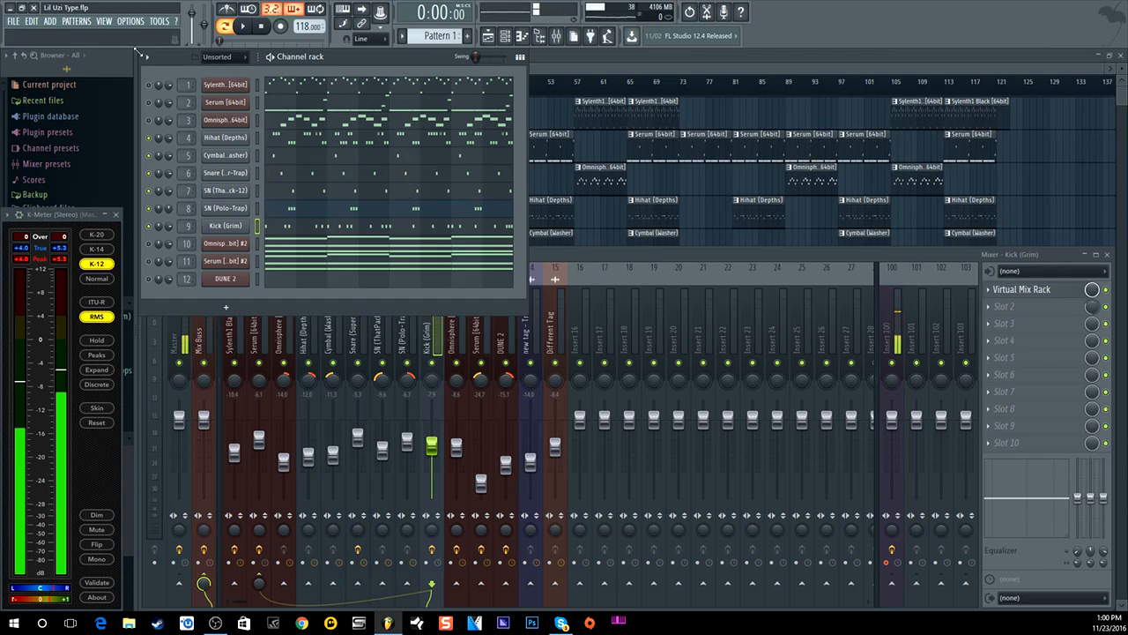
left_click(244, 26)
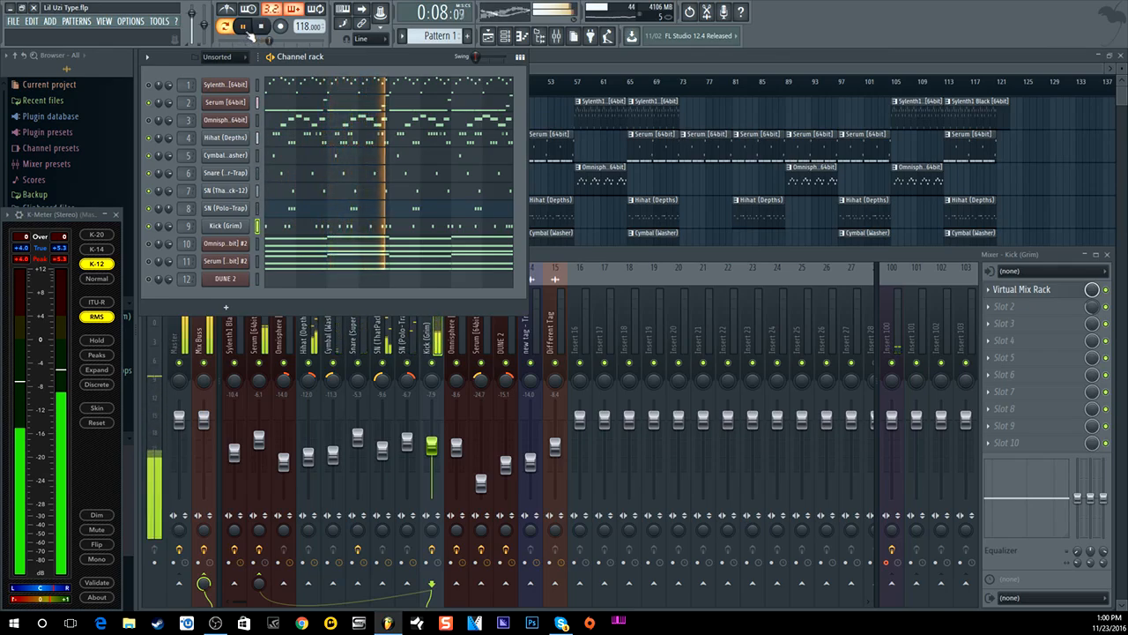
left_click(264, 27)
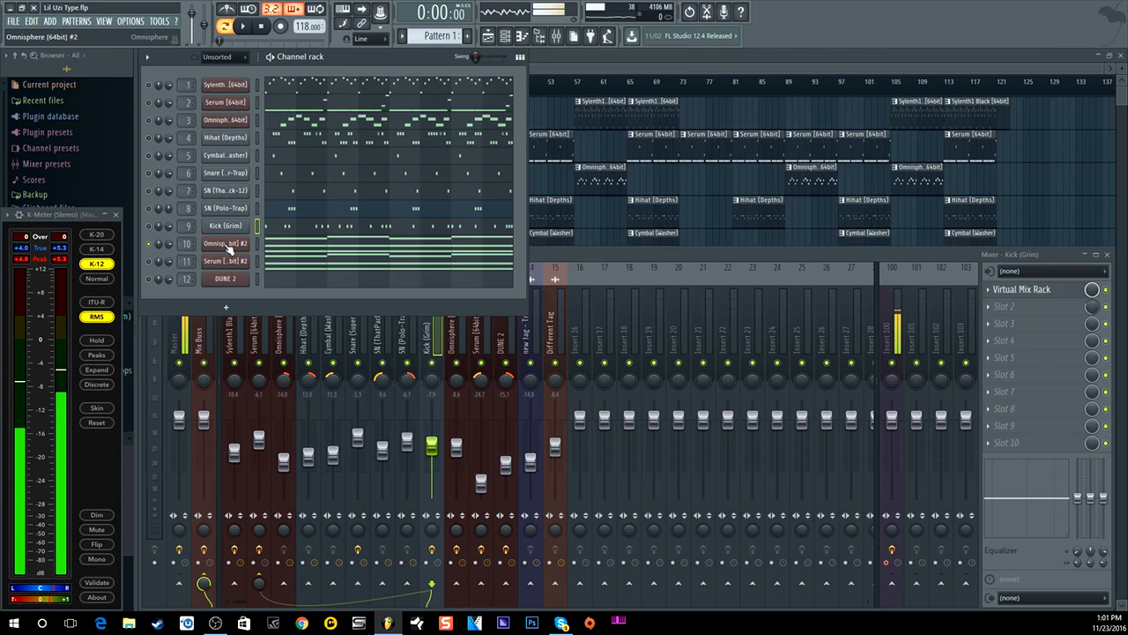
- Check the patch loaded in Omnisphere #2, examine its sustained notes in the piano roll, and return to the channel rack
left_click(225, 244)
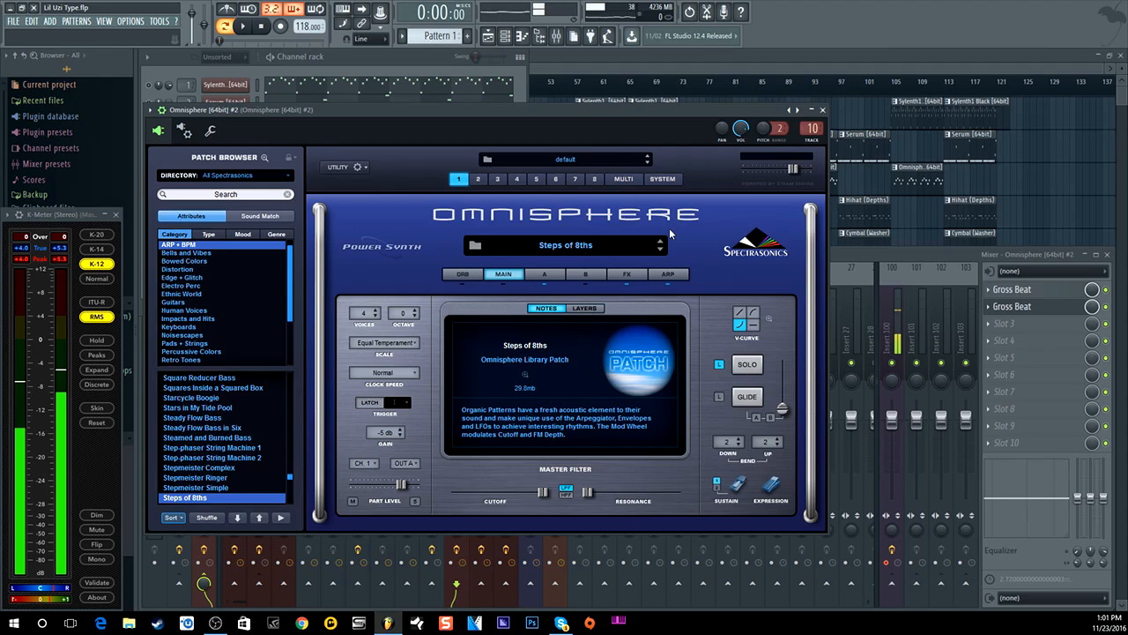
left_click(821, 112)
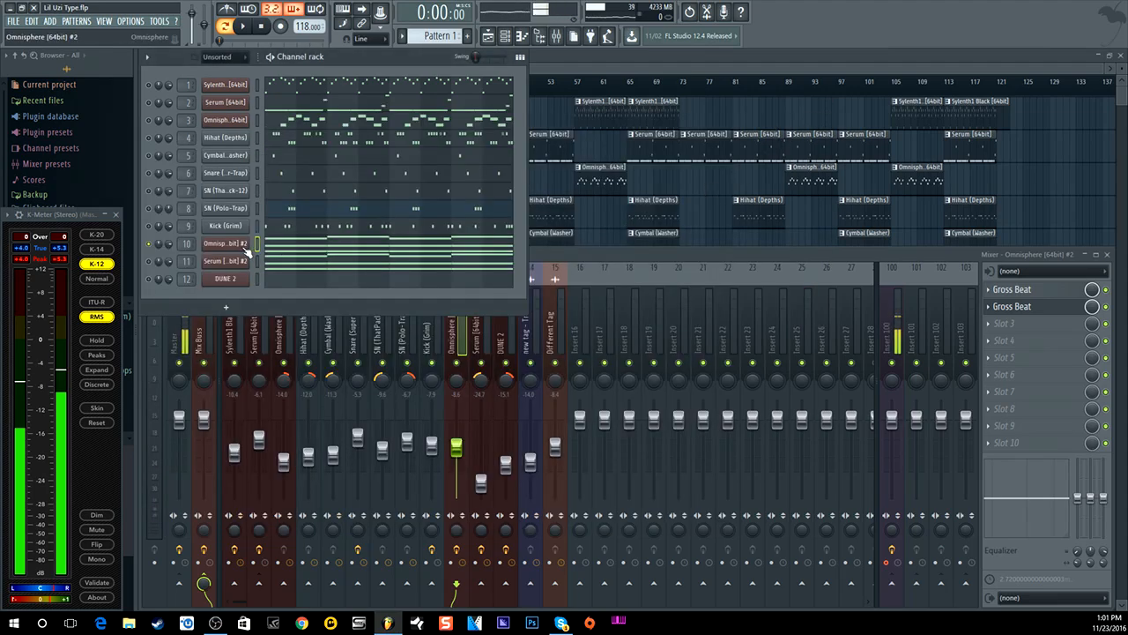
left_click(297, 248)
scroll(199, 211, "up", 3)
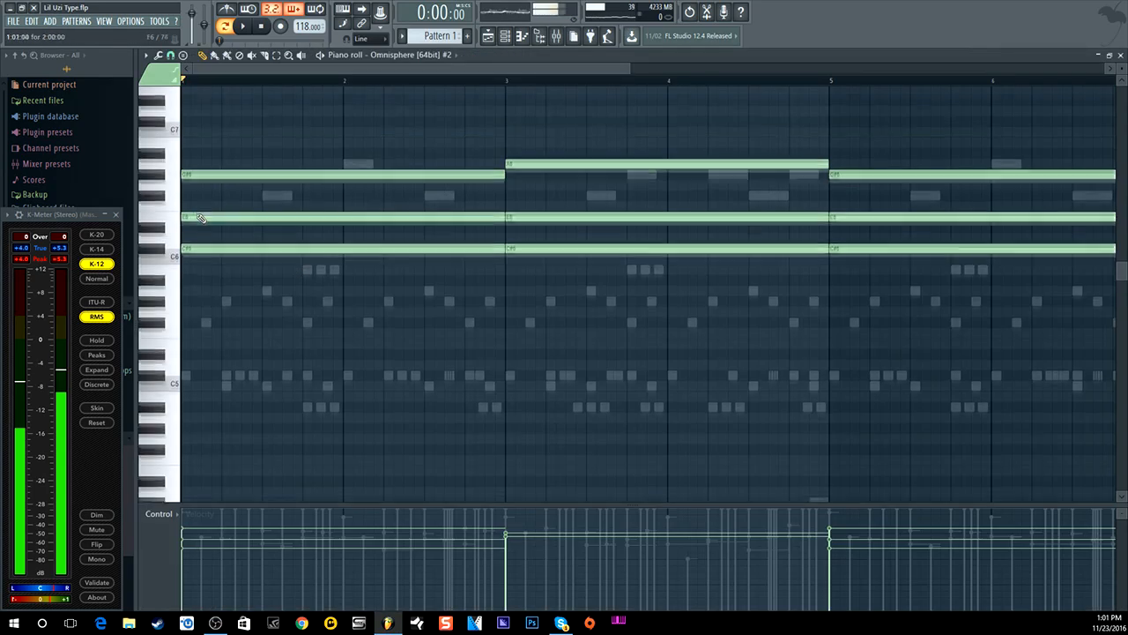
scroll(361, 202, "down", 2)
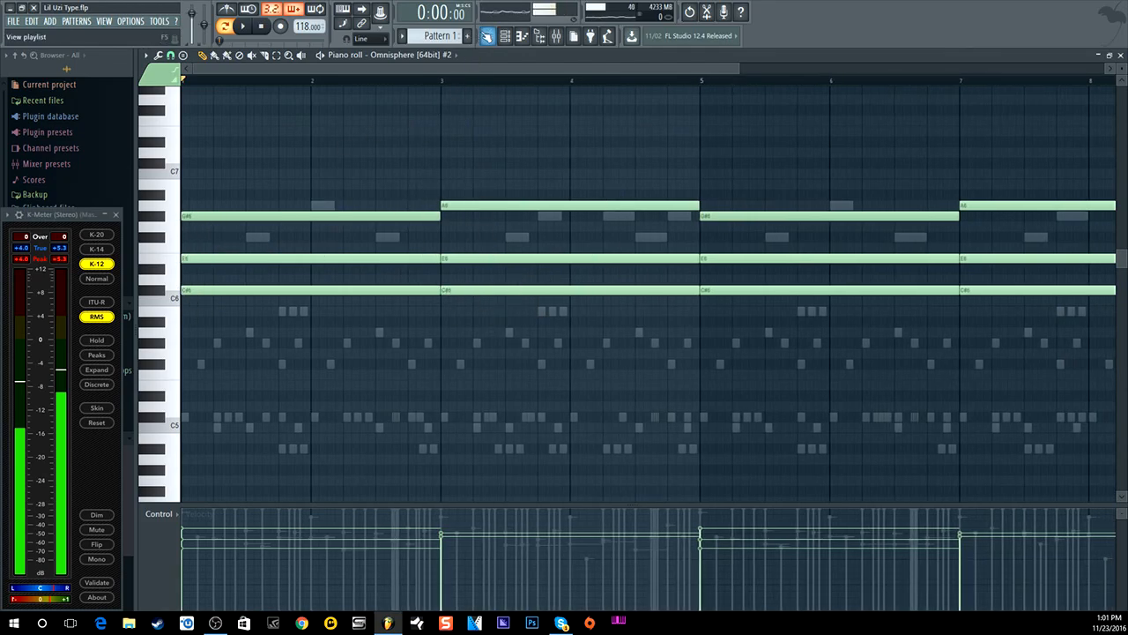
left_click(505, 35)
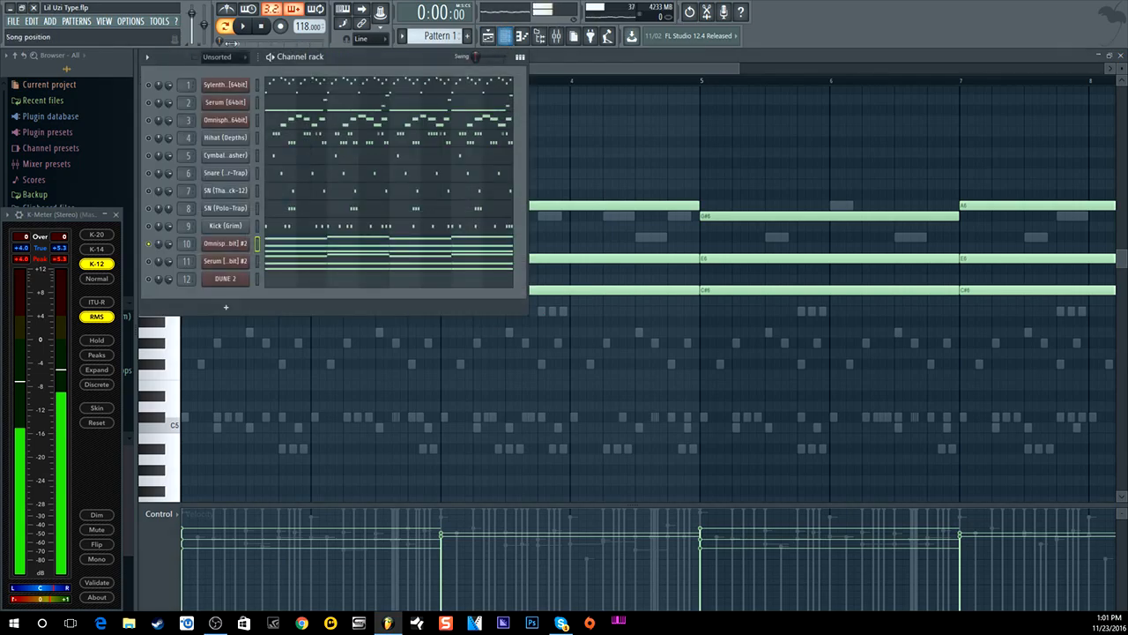
- Play and stop the Omnisphere #2 part on its own, and examine both Gross Beat effects on its mixer track
left_click(245, 27)
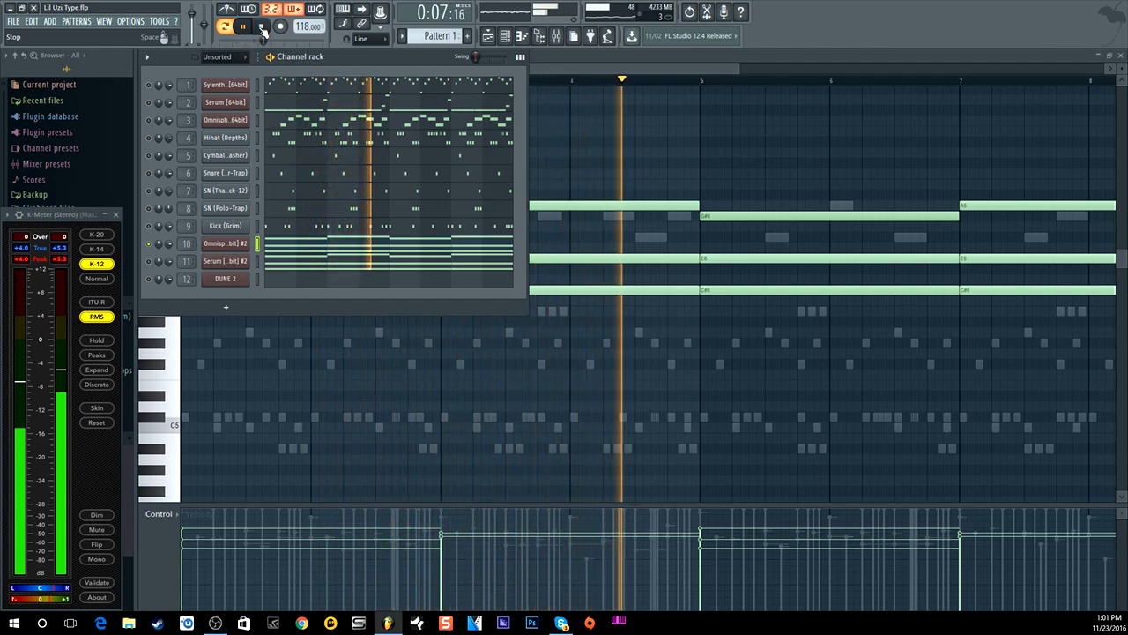
left_click(262, 27)
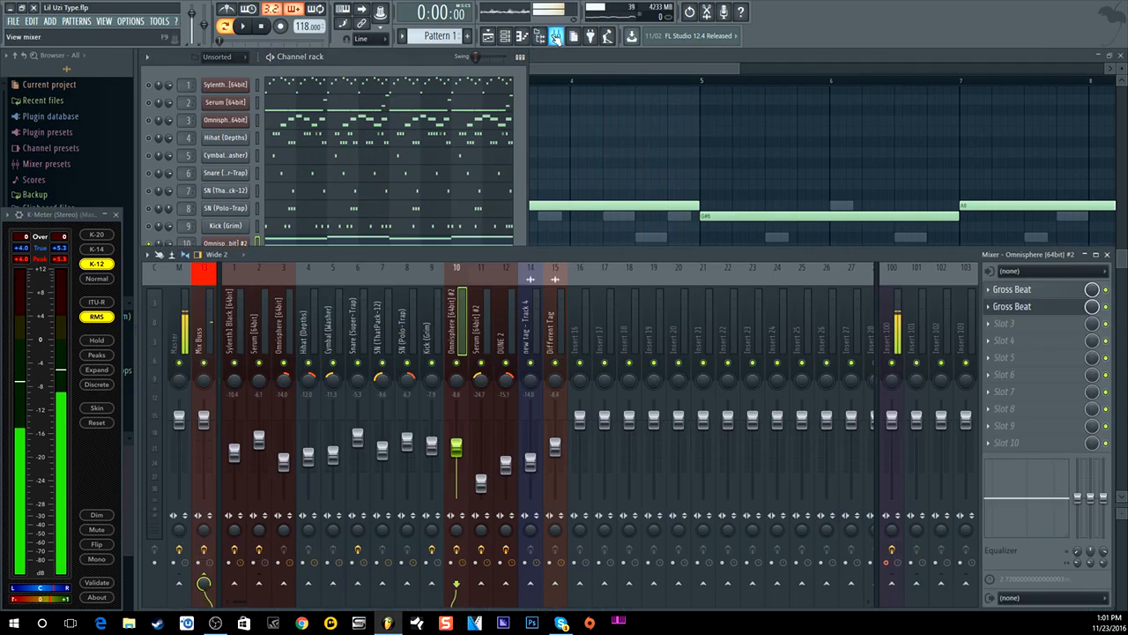
left_click(555, 39)
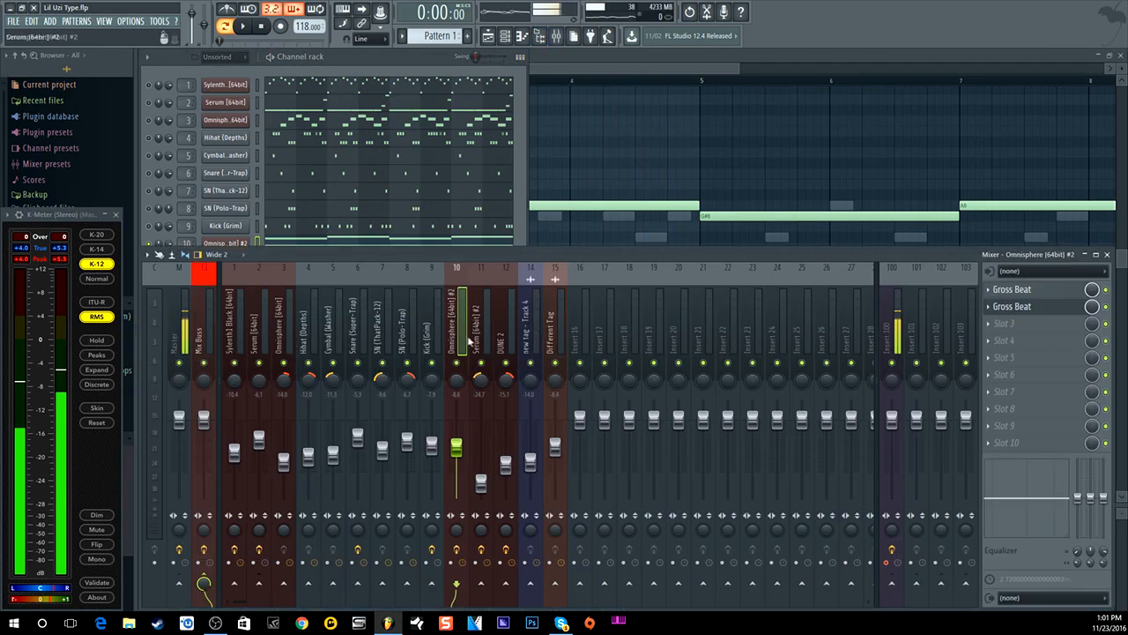
left_click(1051, 291)
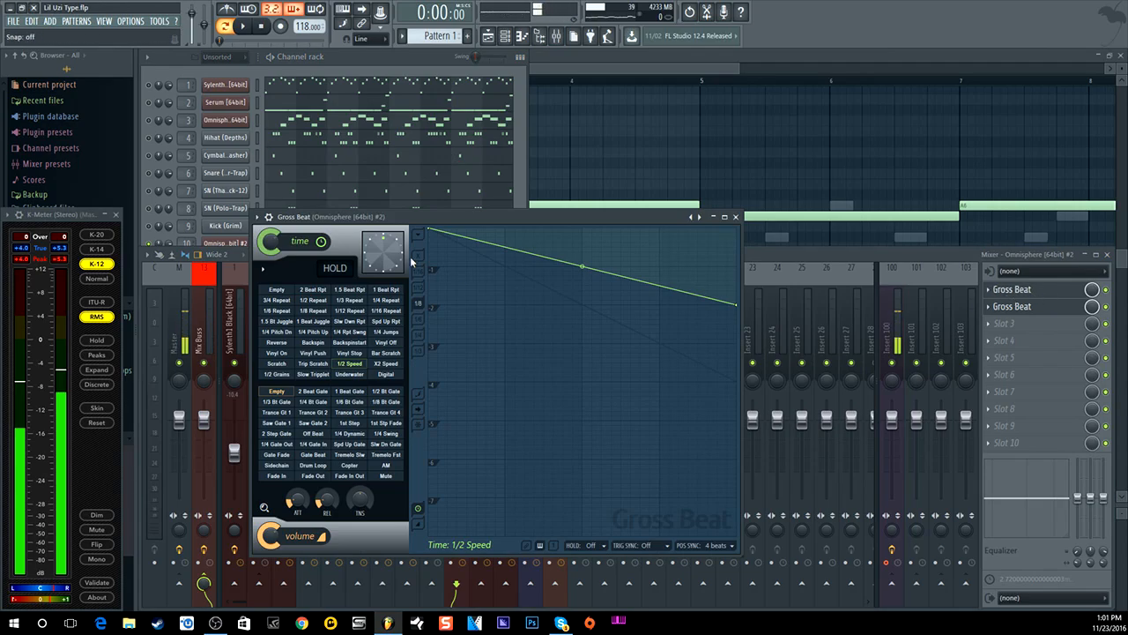
left_click(1012, 306)
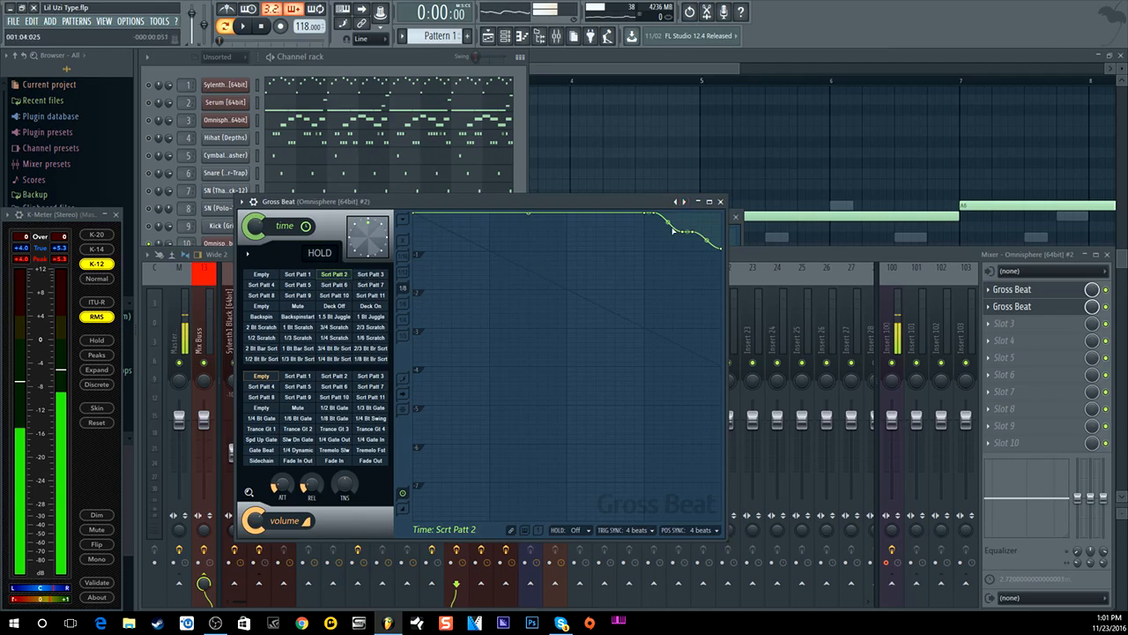
left_click(720, 201)
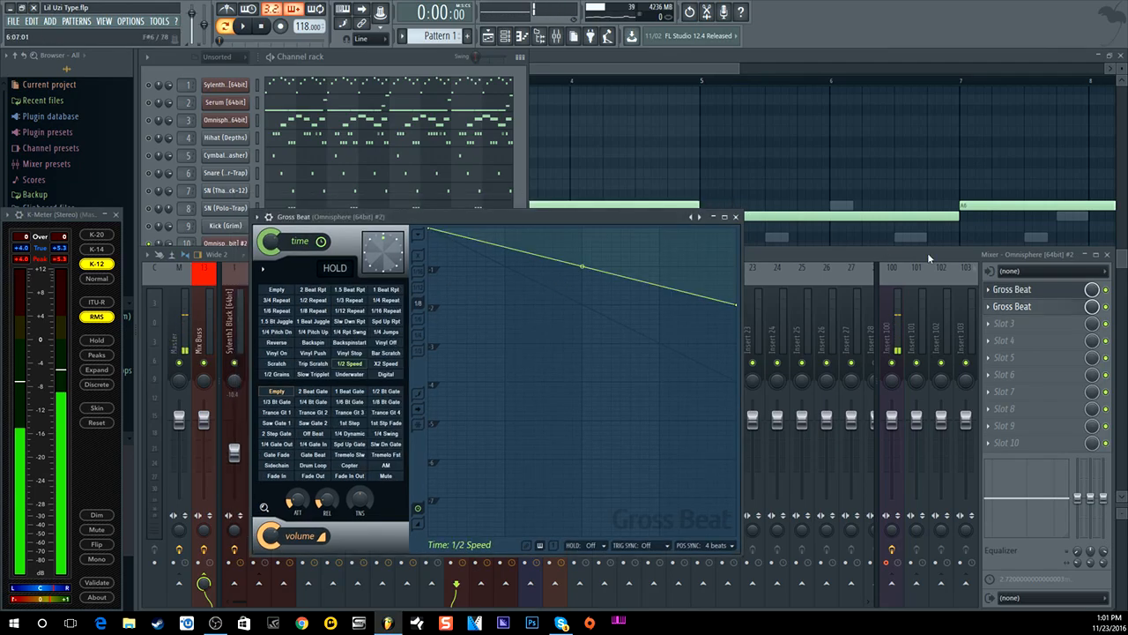
- Play Omnisphere #2 with both Gross Beat effects bypassed, re-enable them, and play it again for comparison
left_click(1106, 308)
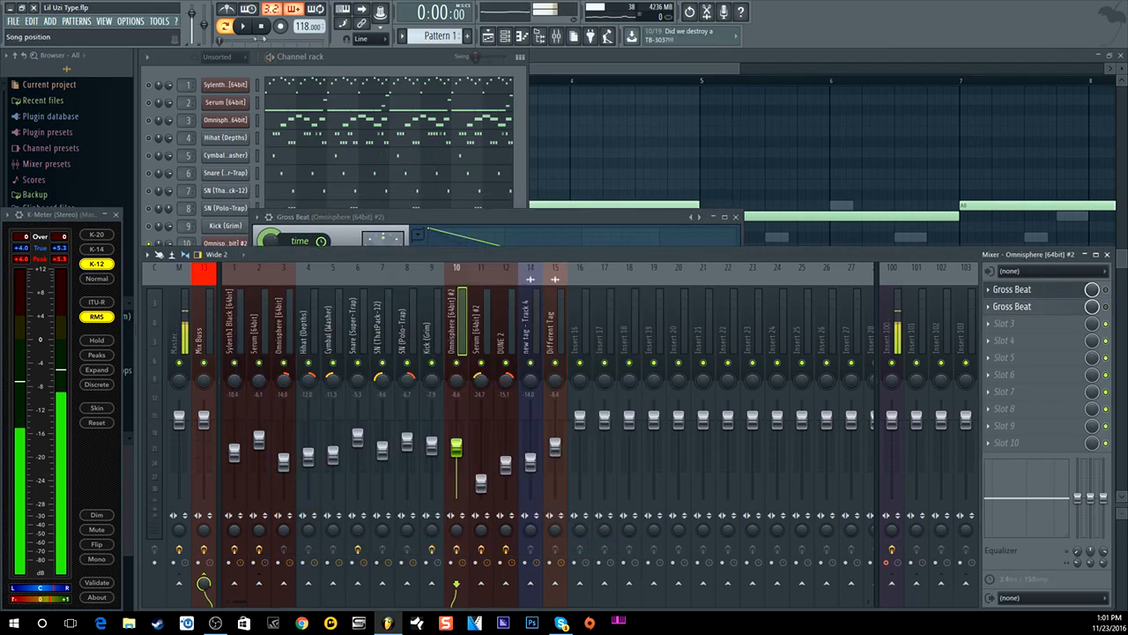
left_click(244, 27)
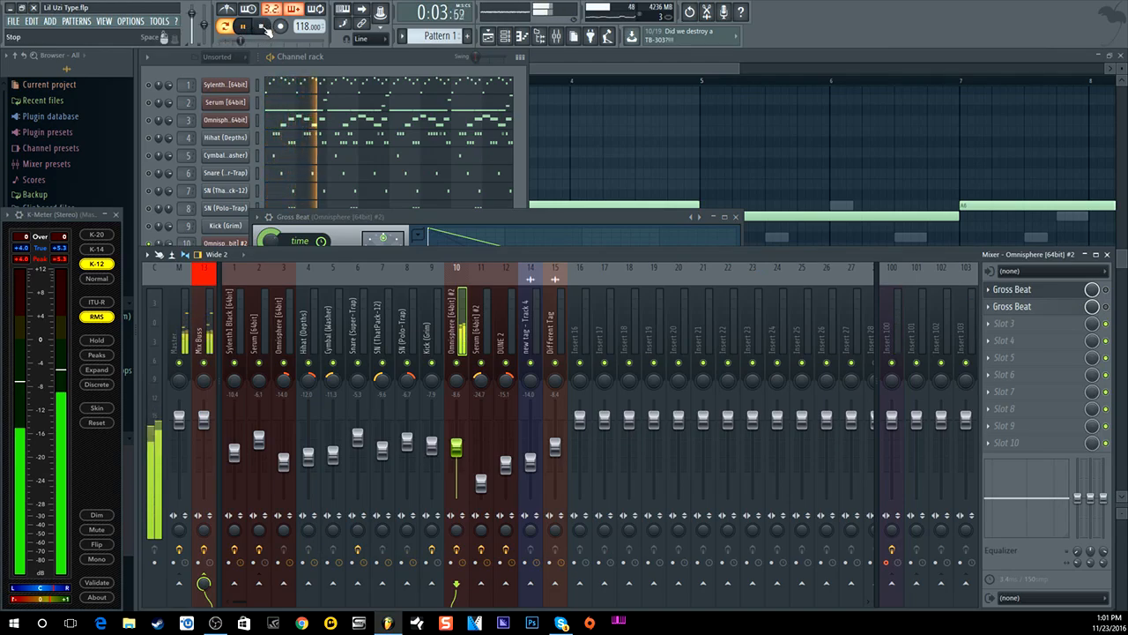
left_click(263, 29)
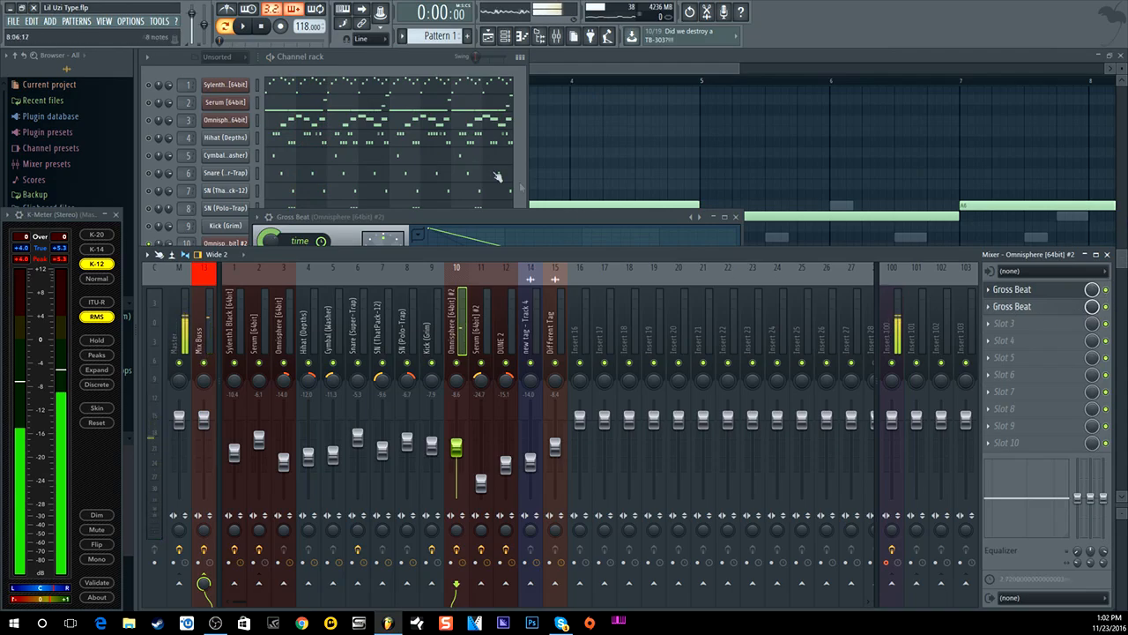
left_click(246, 28)
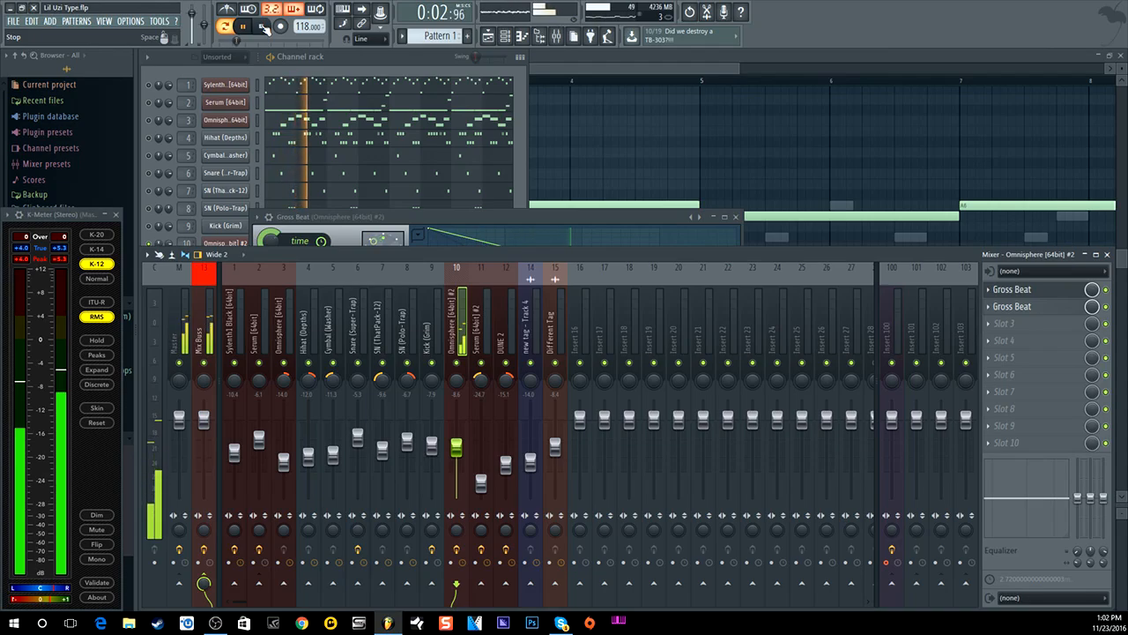
left_click(265, 28)
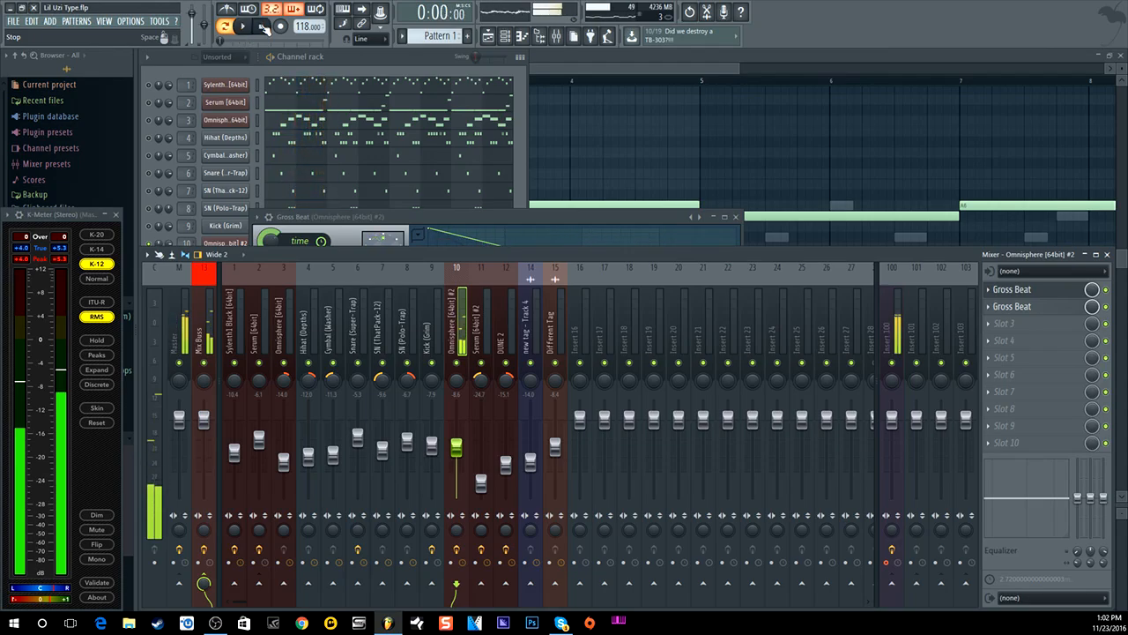
- Solo Serum #2 in the channel rack, examine its piano roll notes, and check its loaded preset
left_click(422, 64)
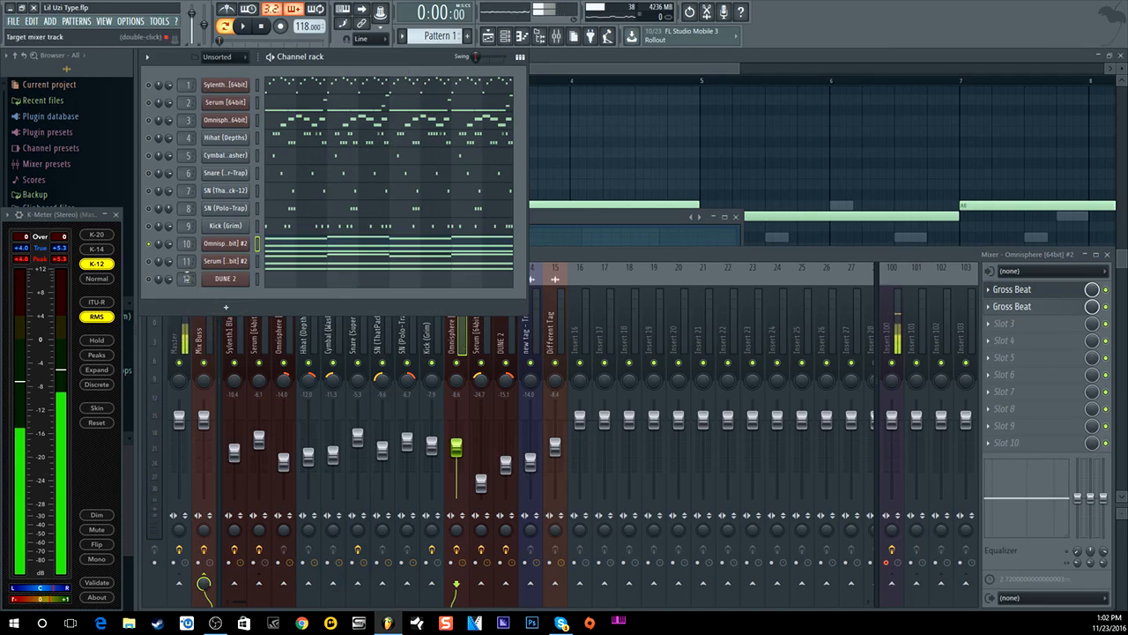
left_click(282, 269)
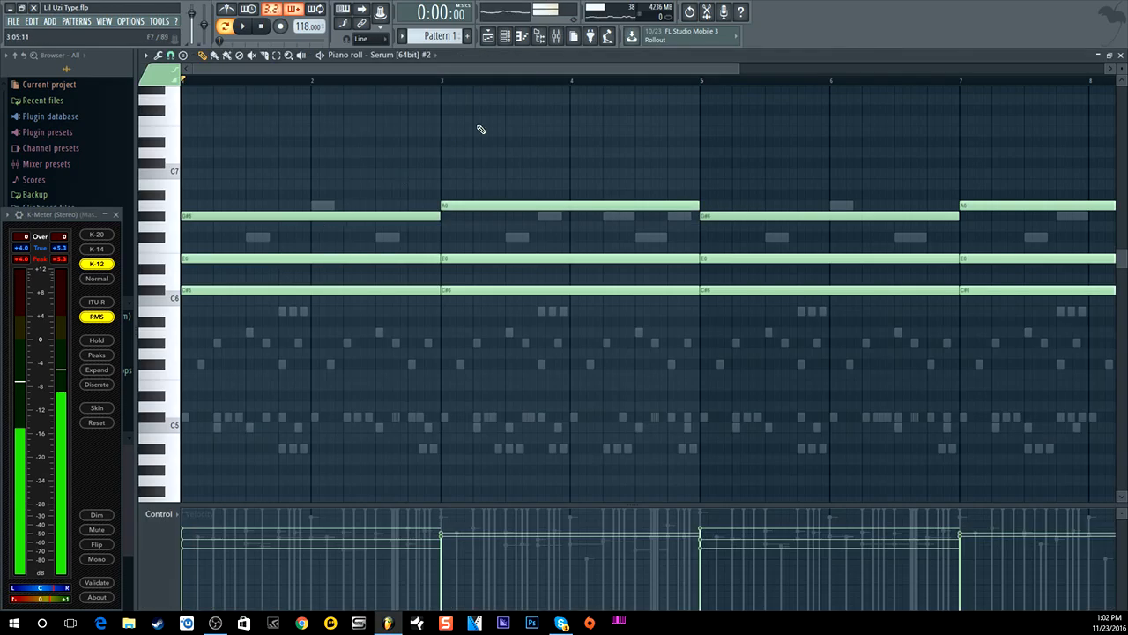
left_click(506, 37)
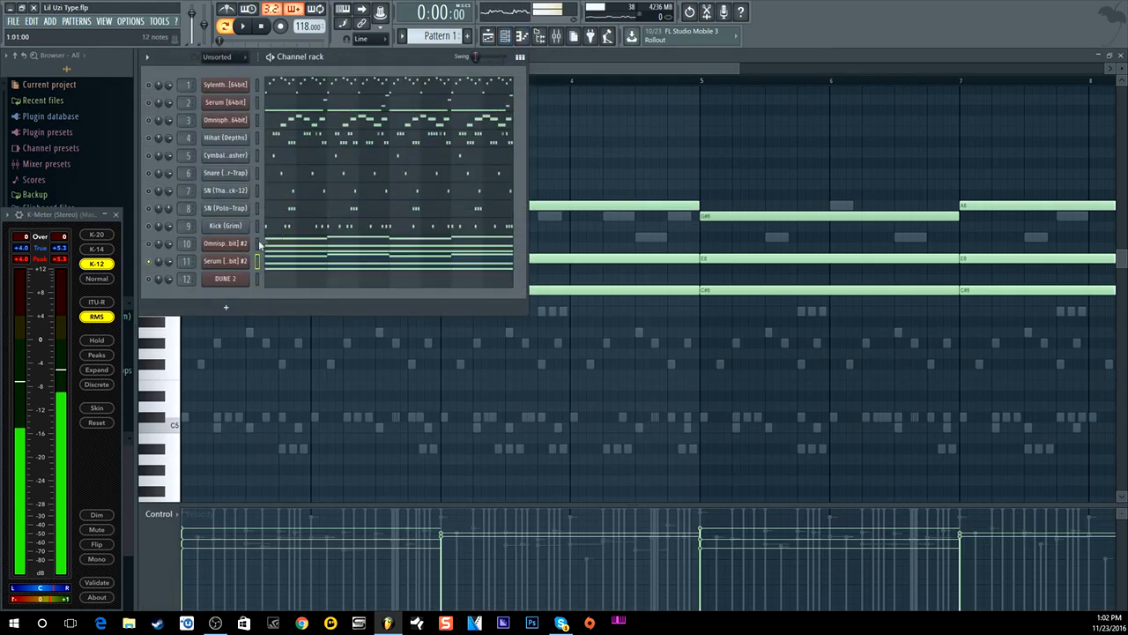
left_click(230, 263)
left_click(188, 161)
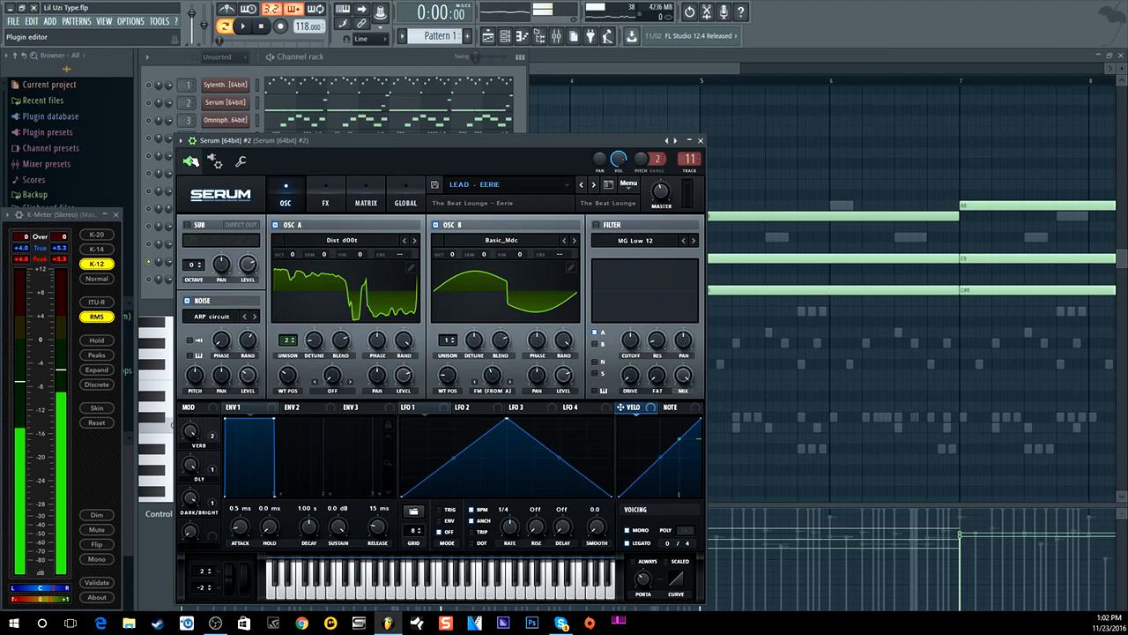
left_click(700, 140)
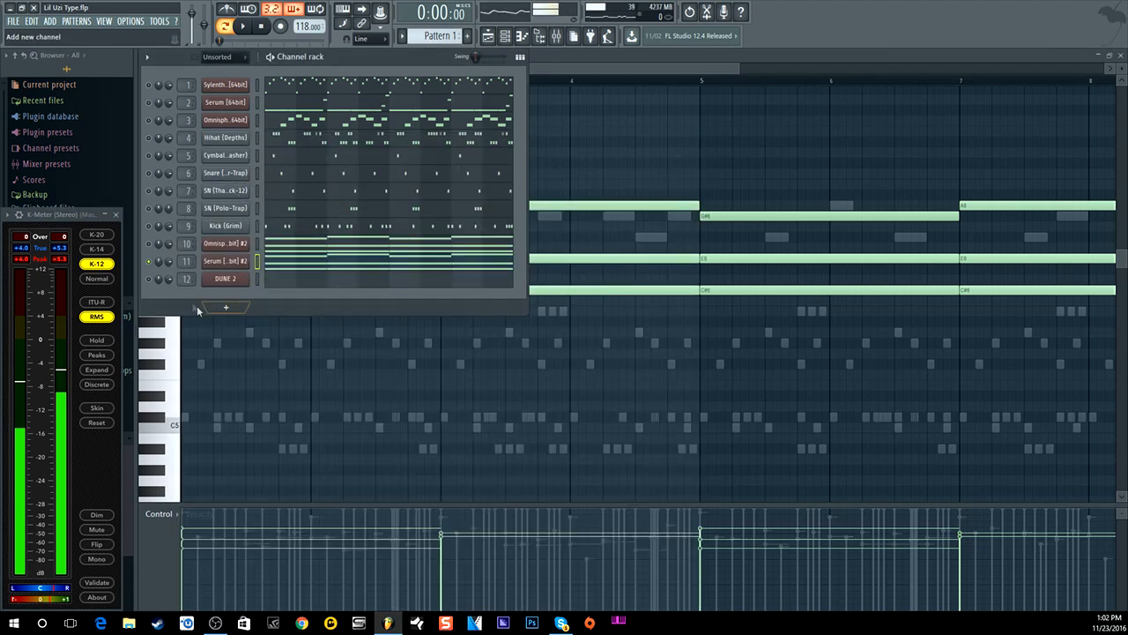
- Show Serum #2's arpeggiator settings and play the part briefly before stopping playback
left_click(231, 254)
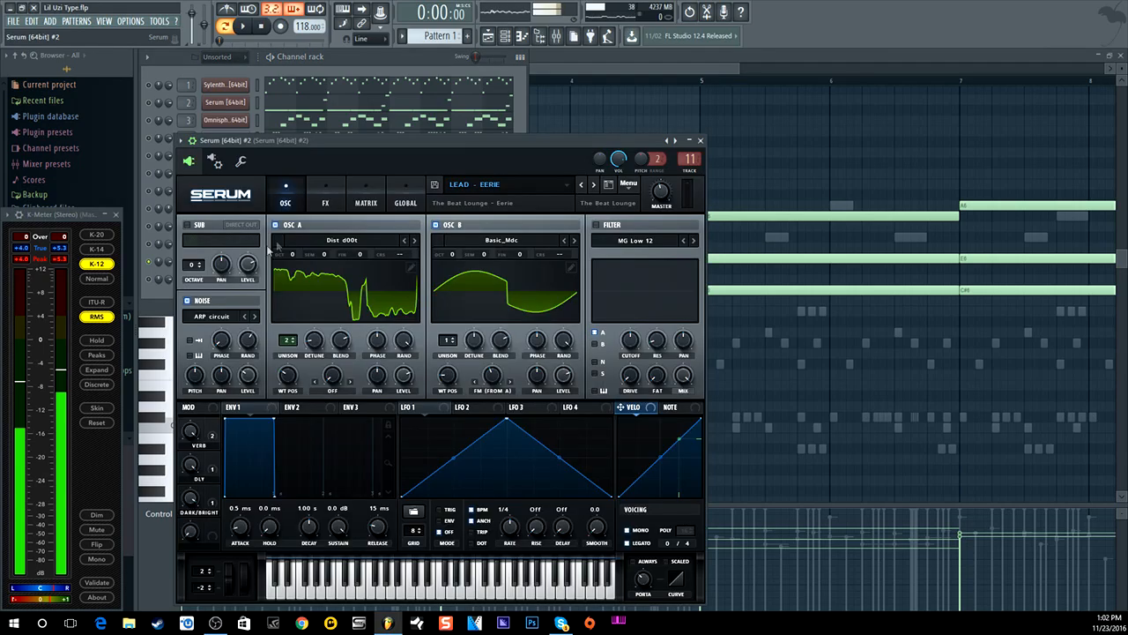
left_click(240, 160)
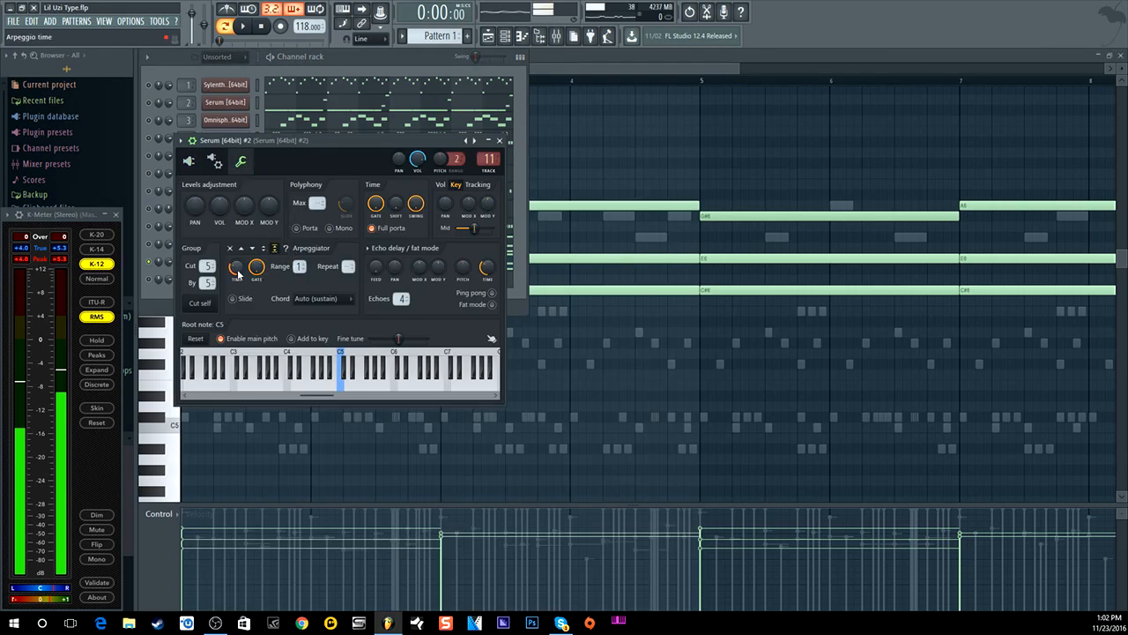
left_click(243, 27)
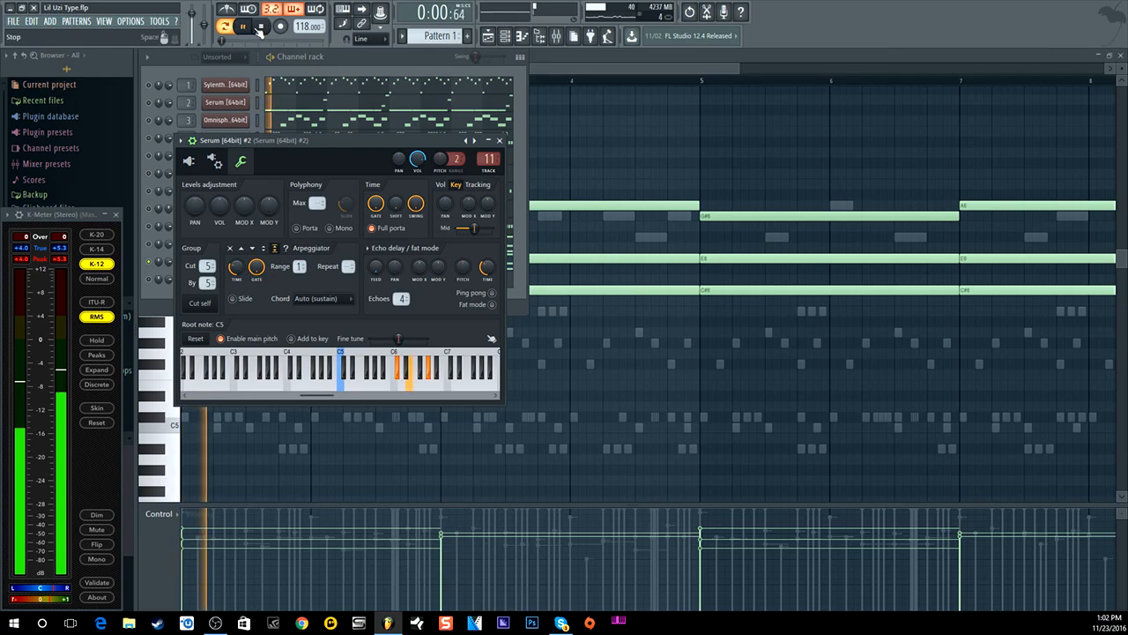
left_click(262, 27)
- Examine the Tremolator and PanMan effects on Serum #2's mixer track and close both plugins
left_click(371, 56)
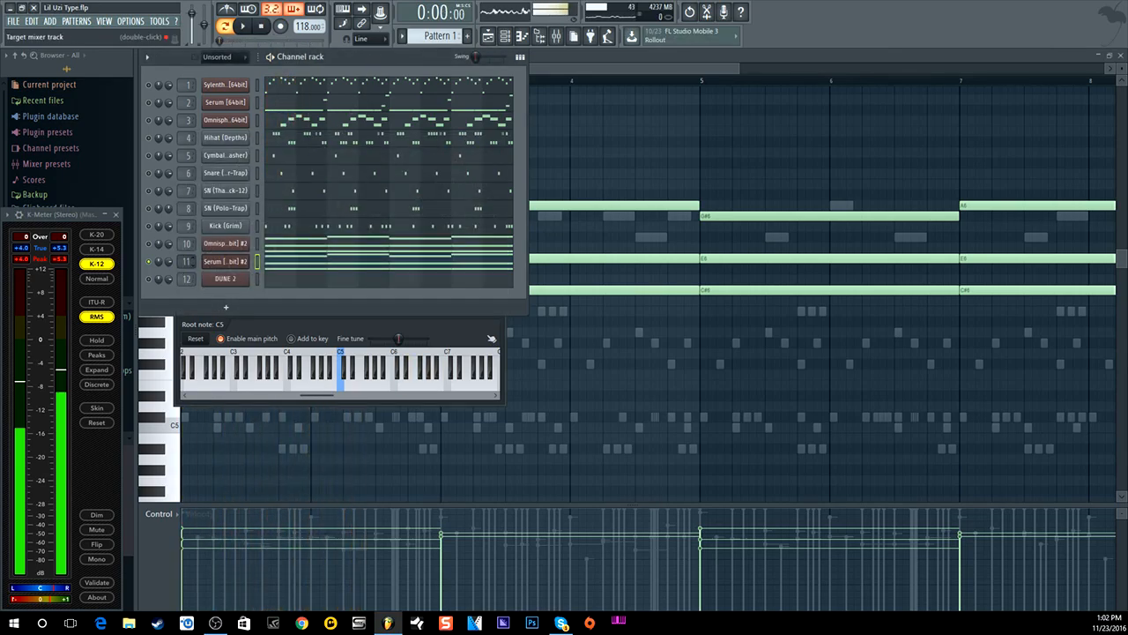
double_click(257, 261)
left_click(1052, 293)
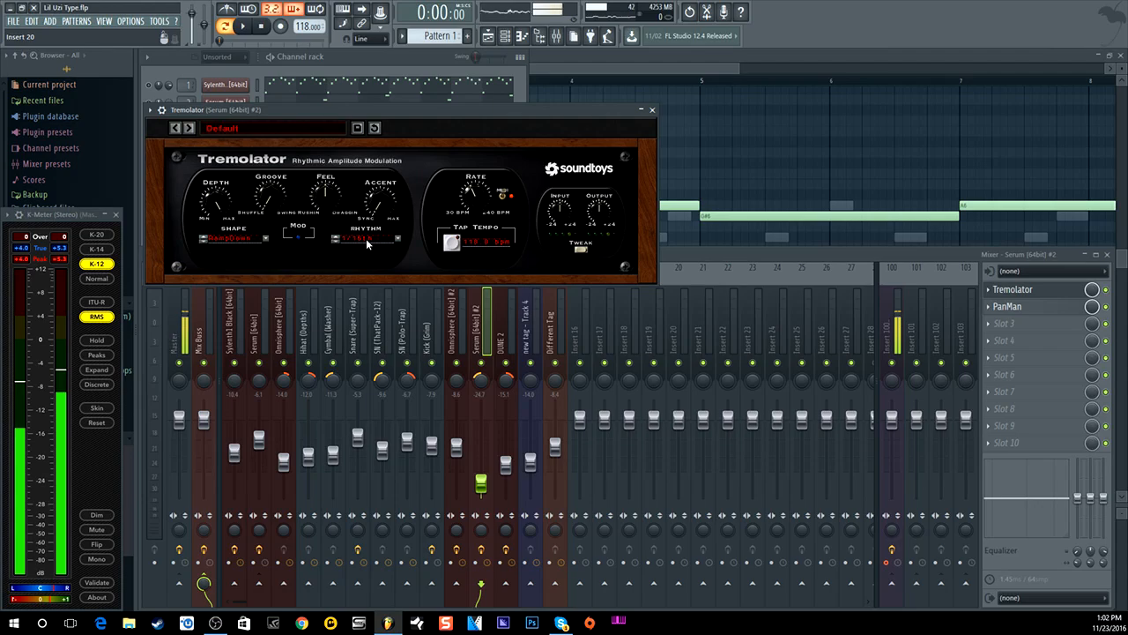
left_click(1063, 308)
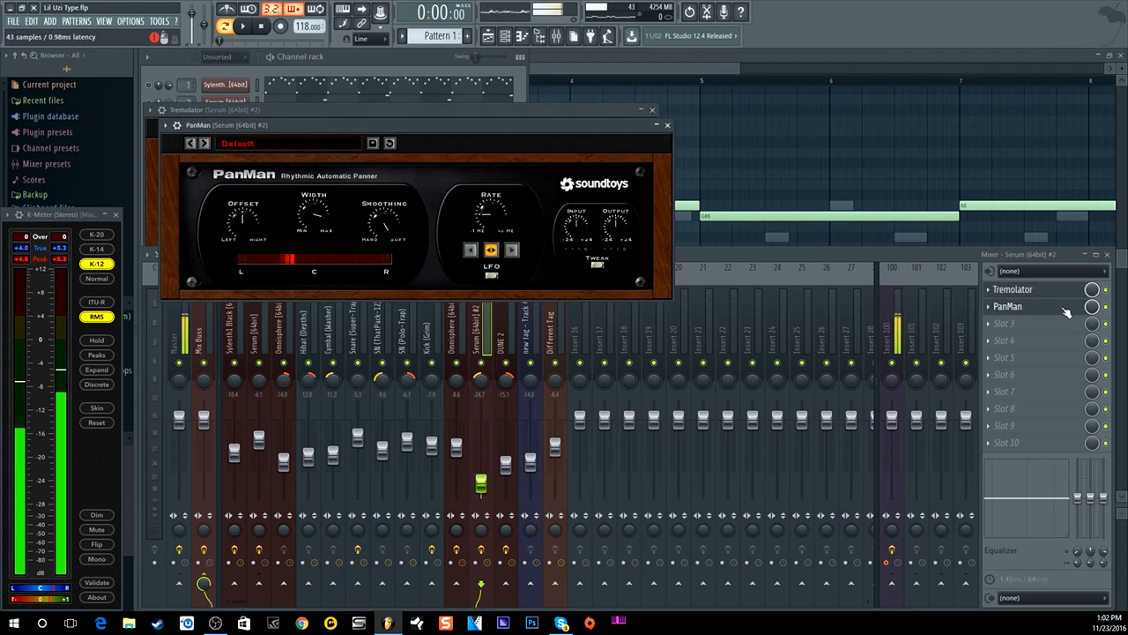
left_click(668, 125)
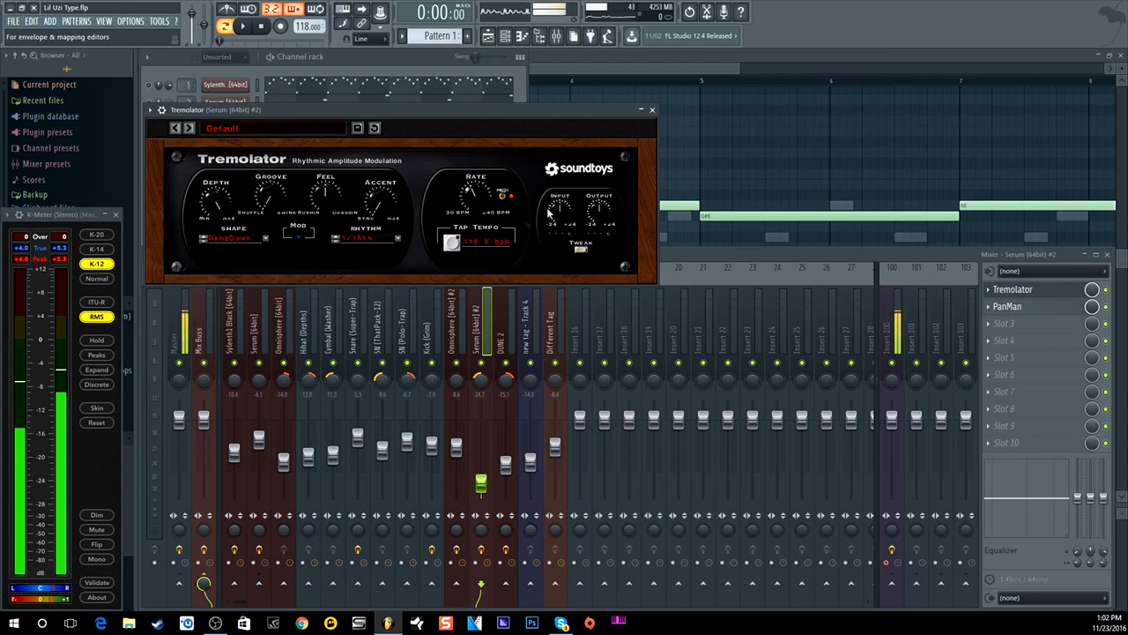
left_click(652, 111)
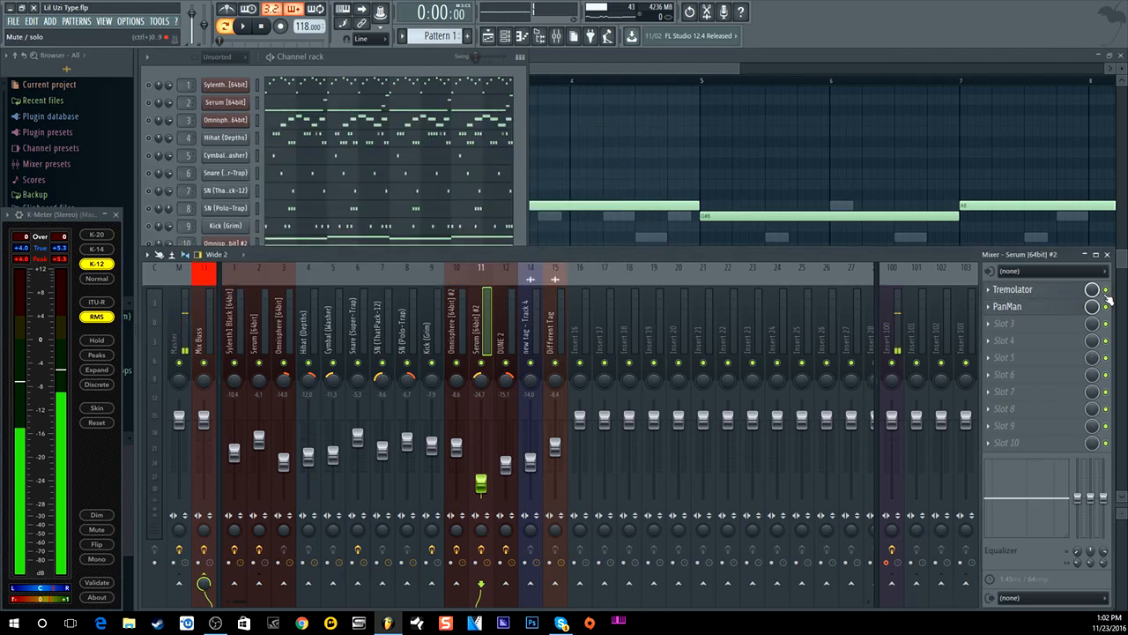
- Compare Serum #2 with Tremolator bypassed and enabled by playing it both ways, and stop playback
key("space")
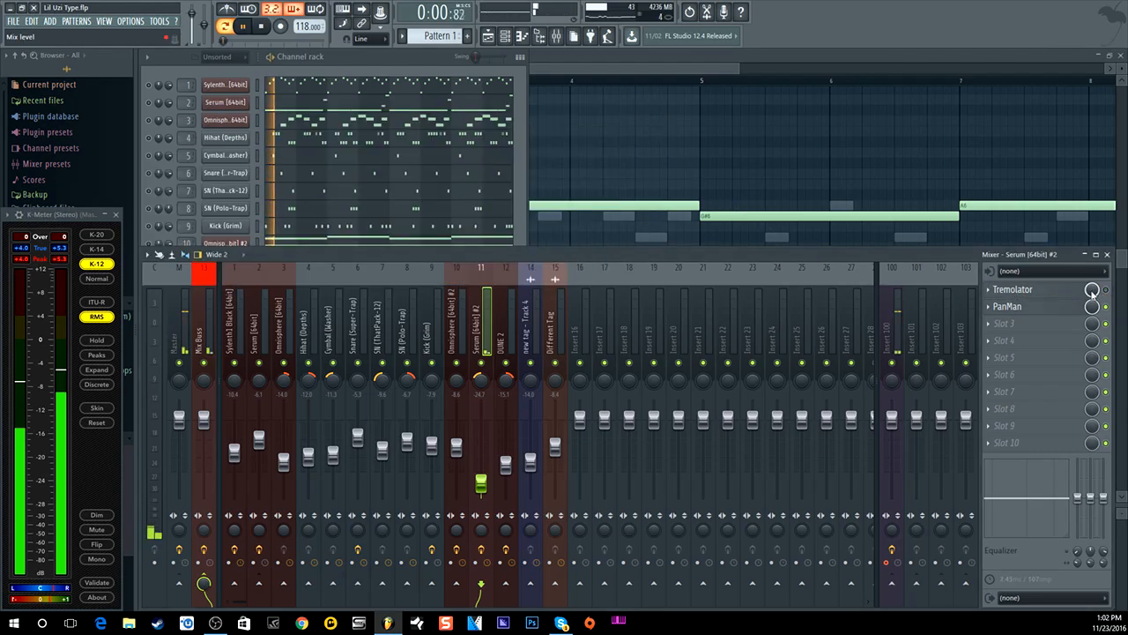
key("space")
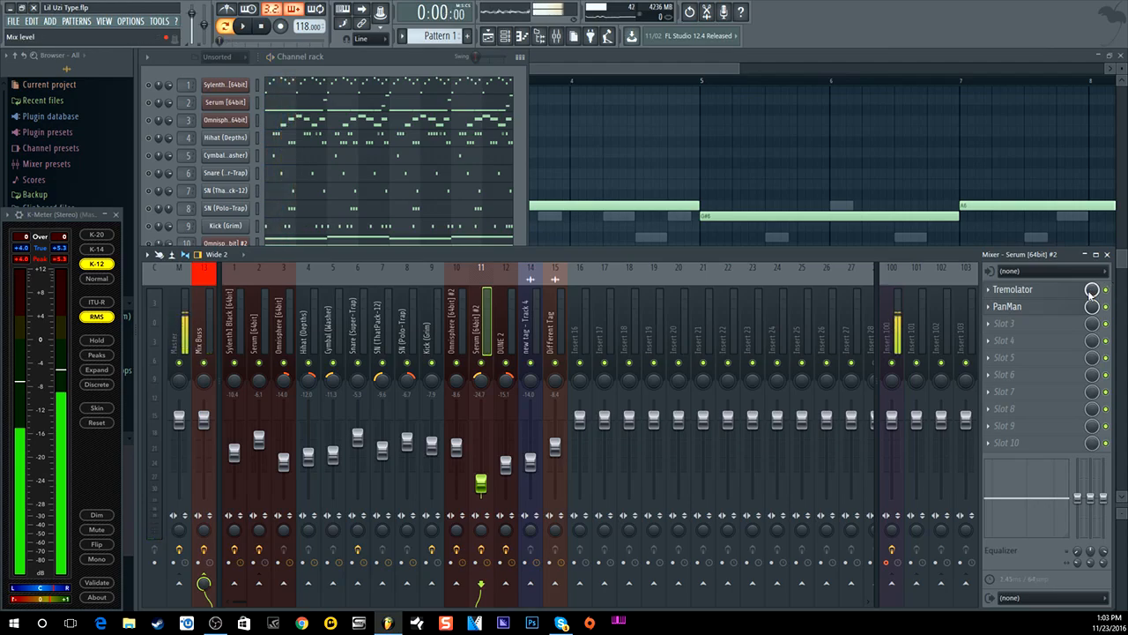
key("space")
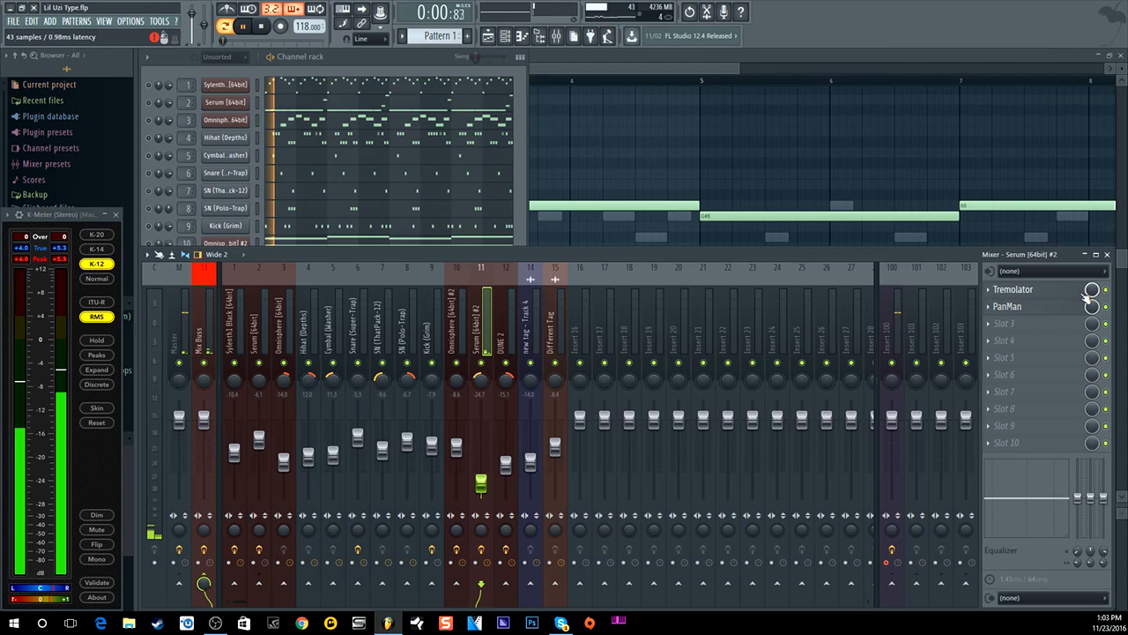
left_click(265, 32)
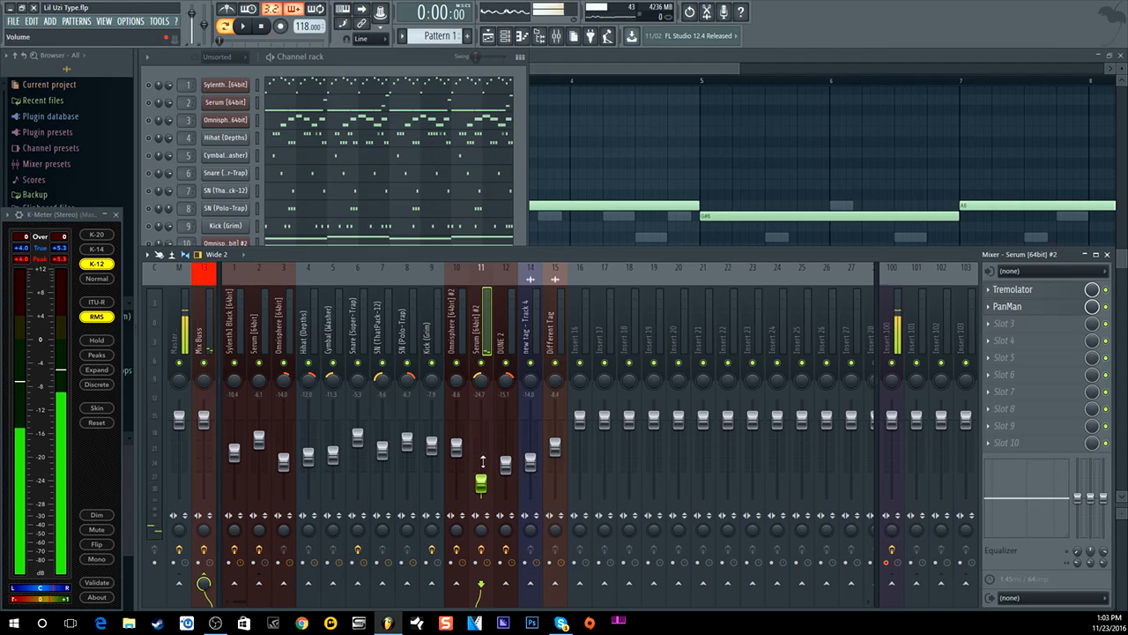
- Raise the Serum #2 mixer volume to about -21.7 dB, play the part to check it, and stop playback
left_click_drag(480, 484, 481, 482)
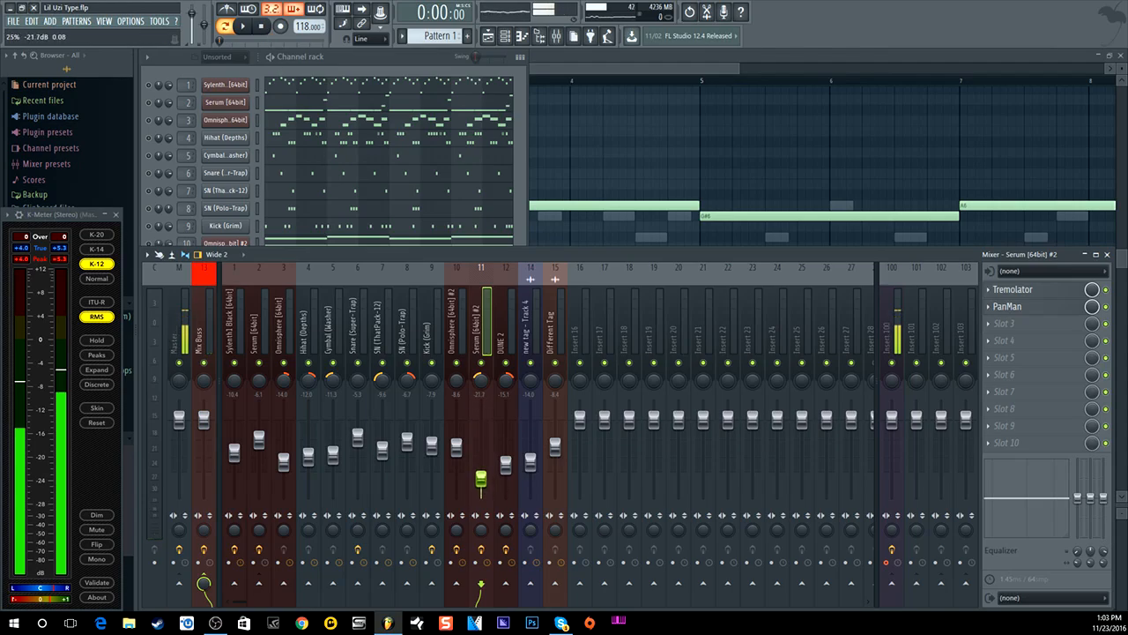
left_click(242, 26)
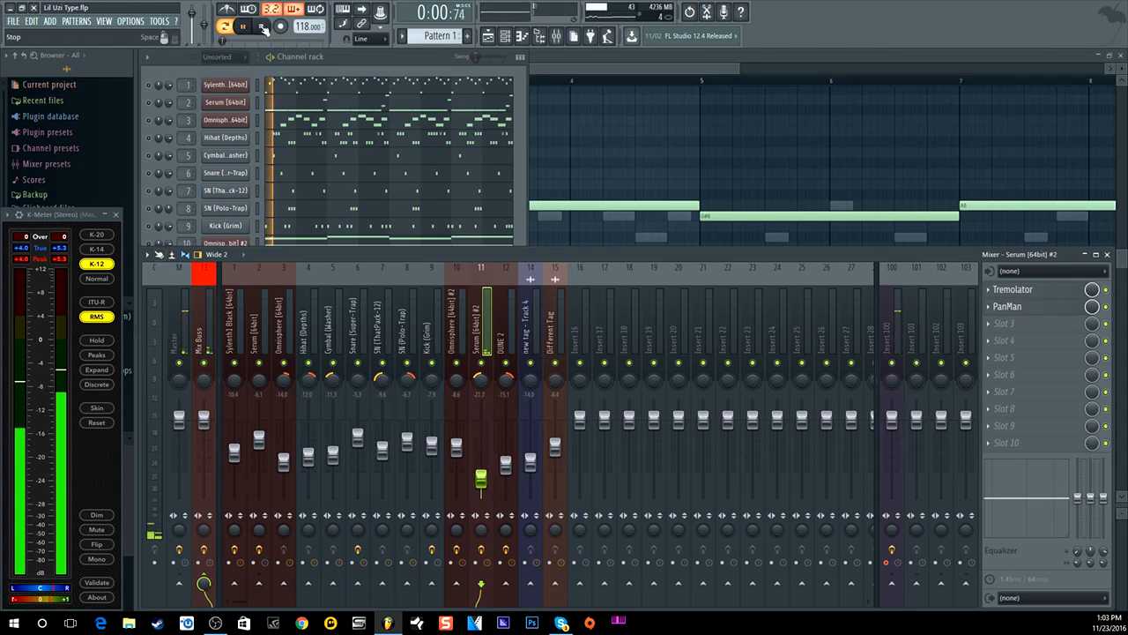
left_click(263, 29)
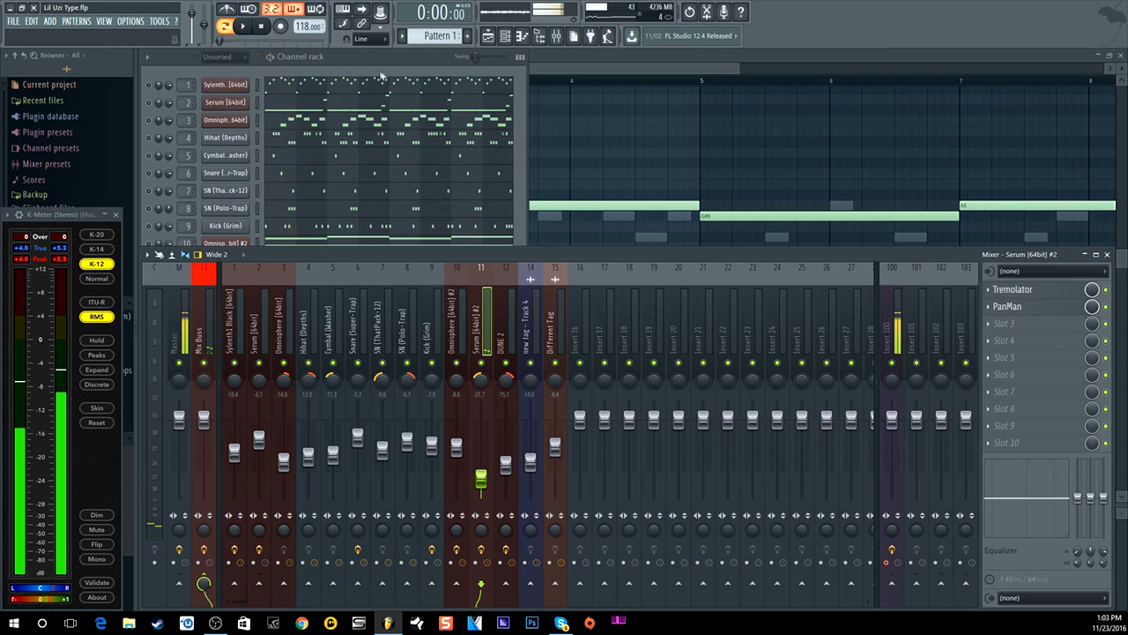
- Solo the DUNE 2 channel and switch the active pattern to Pattern 13
left_click(384, 63)
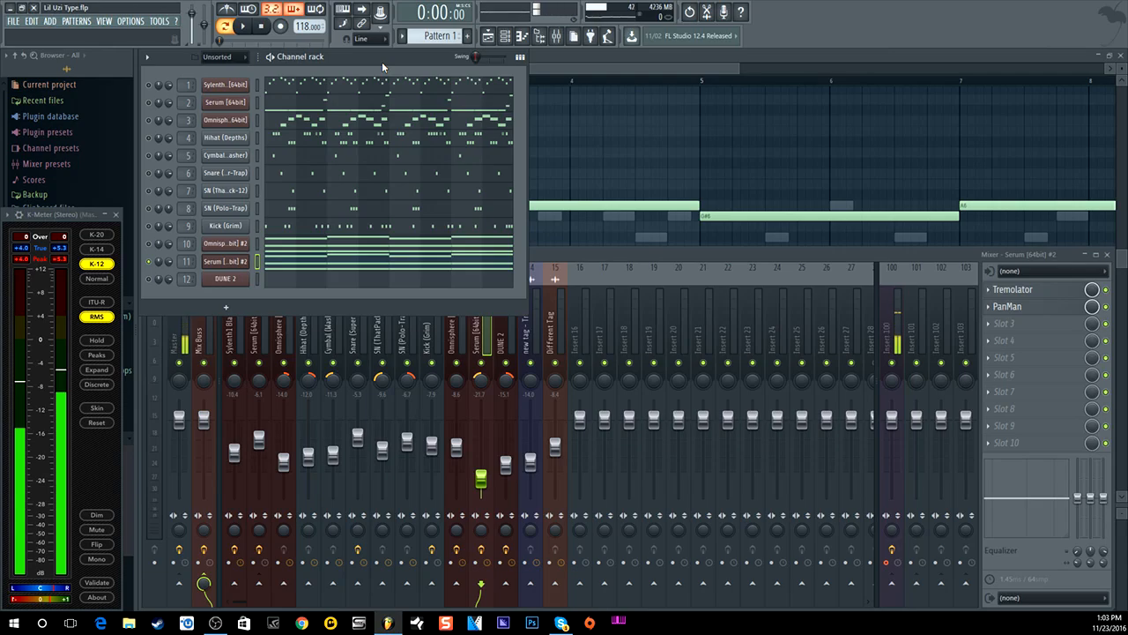
left_click(149, 278)
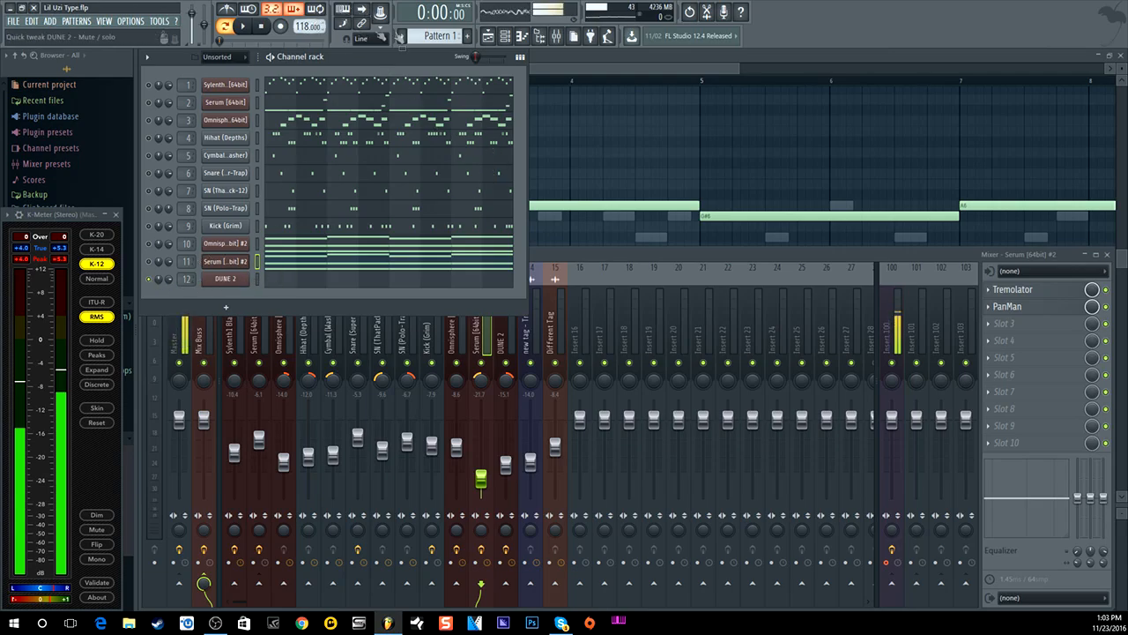
scroll(436, 36, "down", 5)
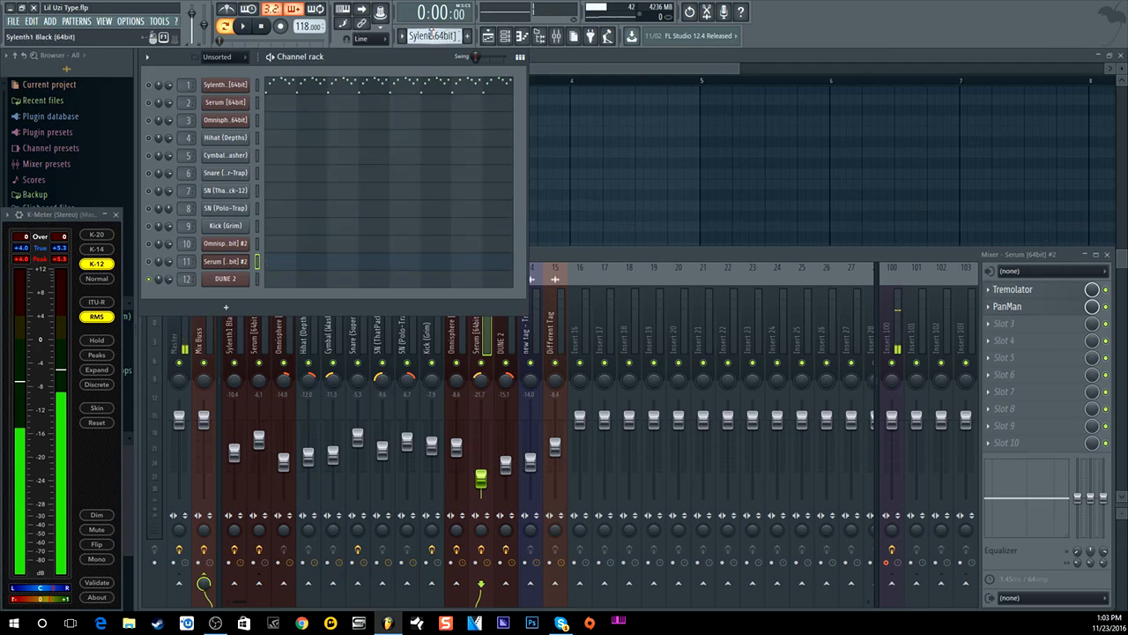
scroll(427, 36, "down", 4)
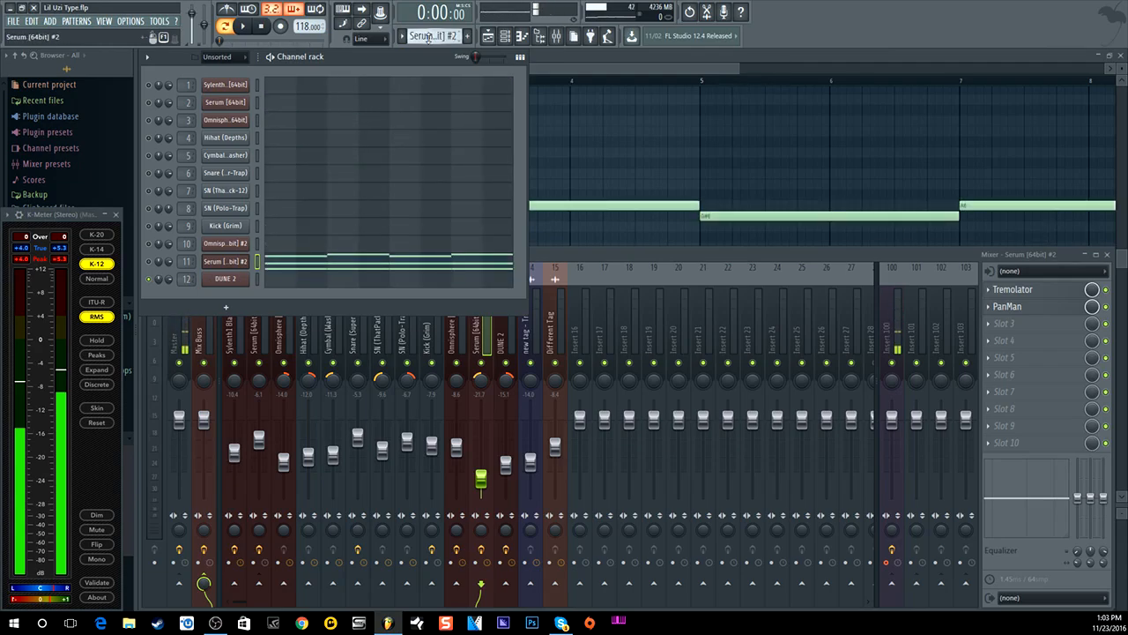
- Show the DUNE 2 synth with its Freakstylez KS preset and close the plugin window
left_click(225, 279)
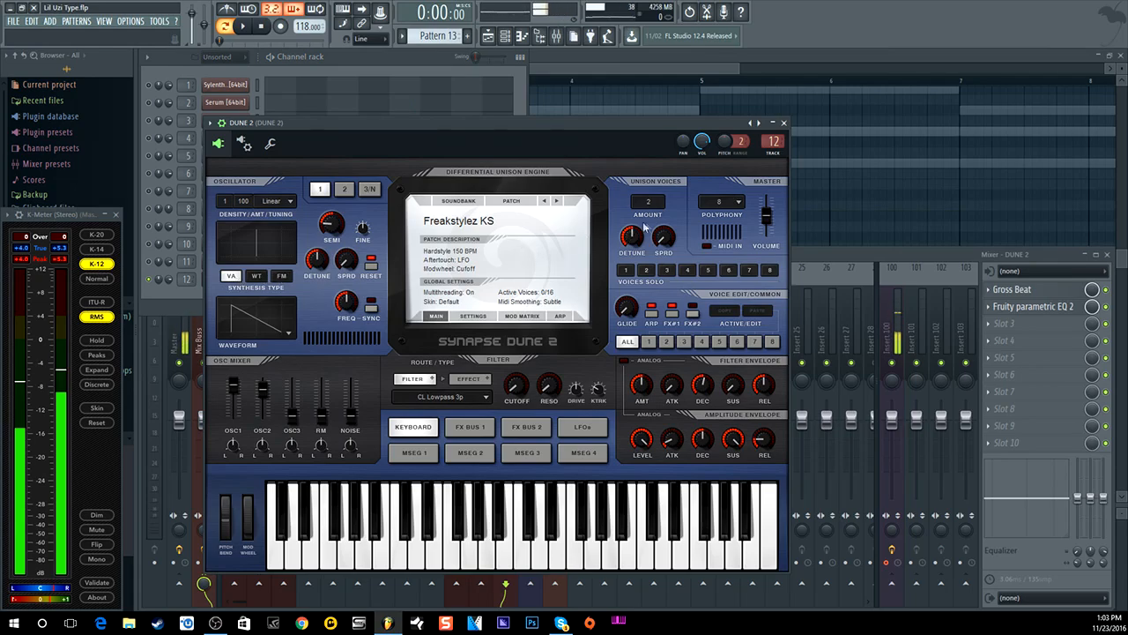
left_click(784, 124)
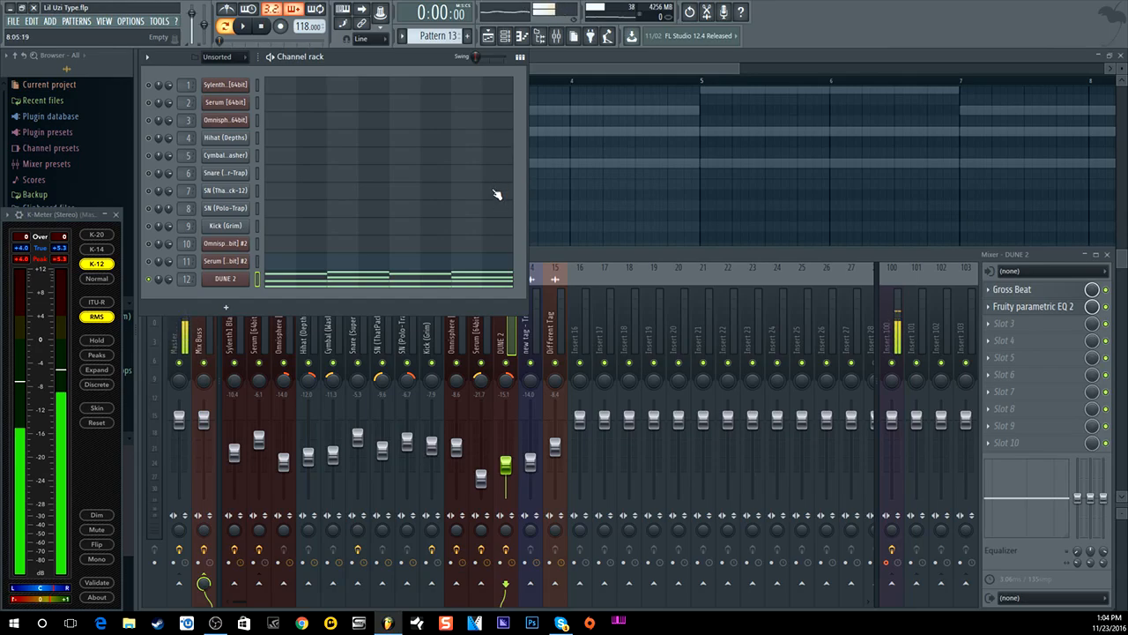
left_click(224, 278)
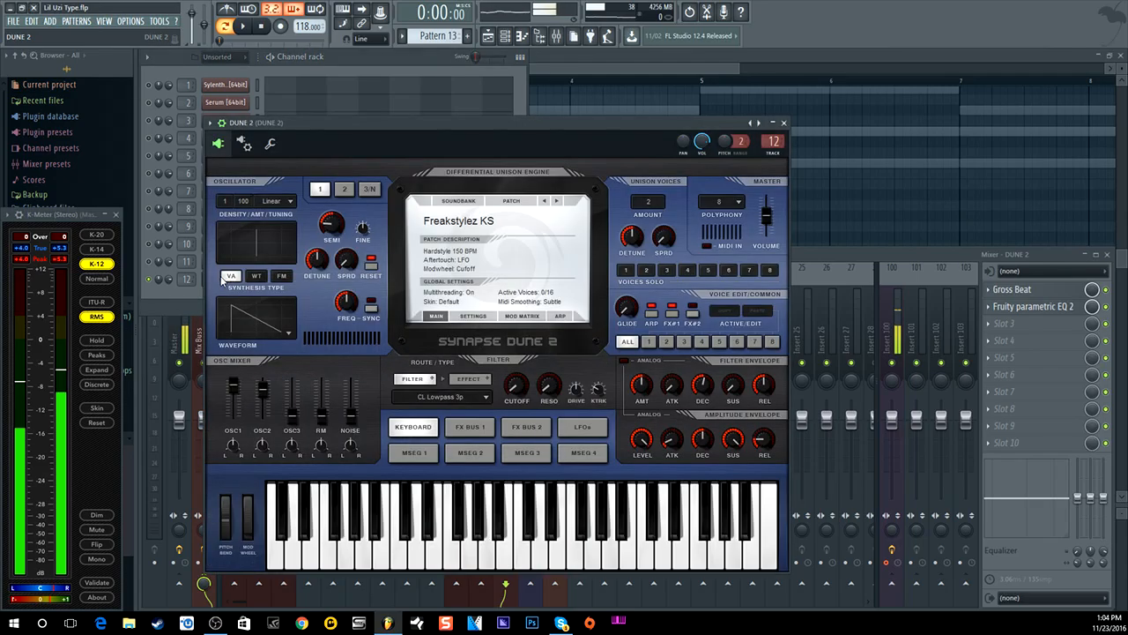
left_click(783, 123)
- Play the soloed DUNE 2 part of Pattern 13 twice, stopping playback each time
left_click(247, 26)
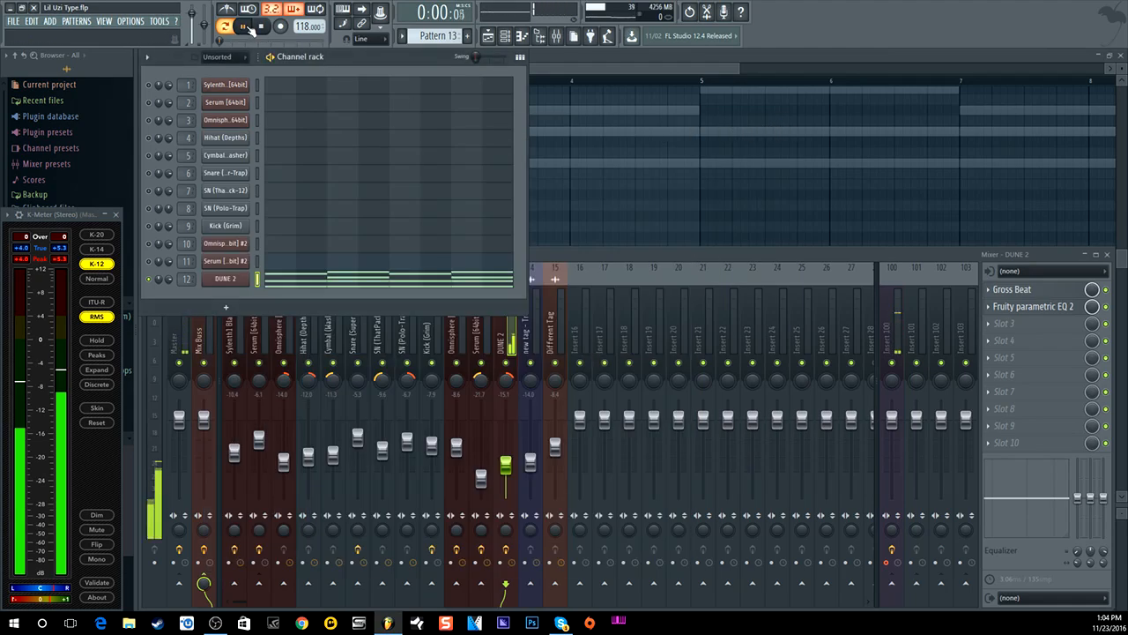
left_click(262, 27)
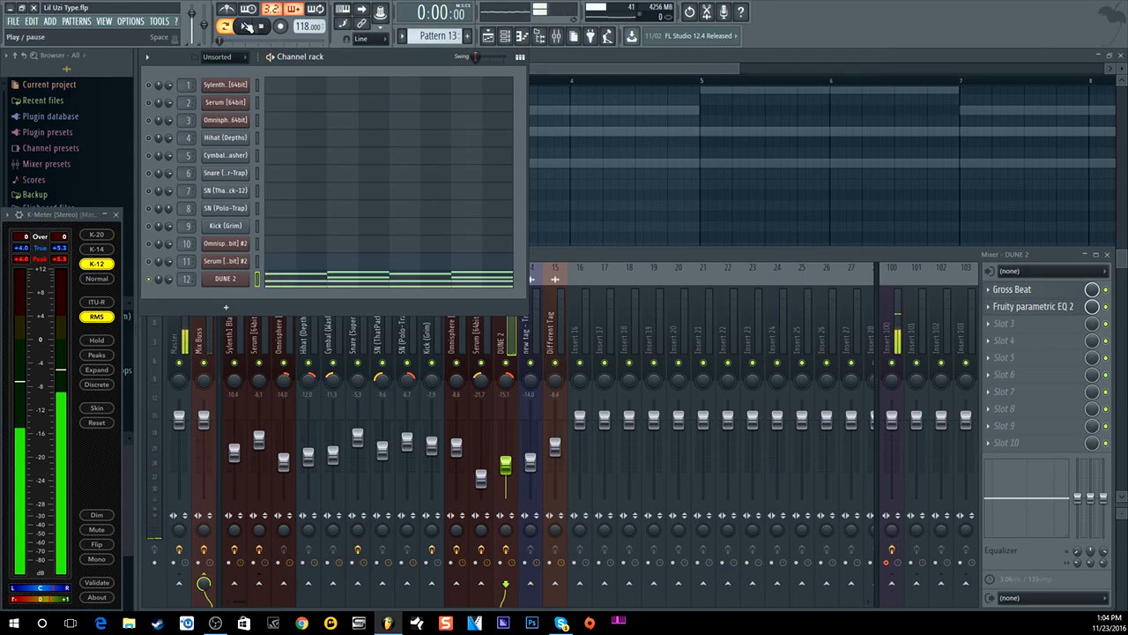
left_click(246, 27)
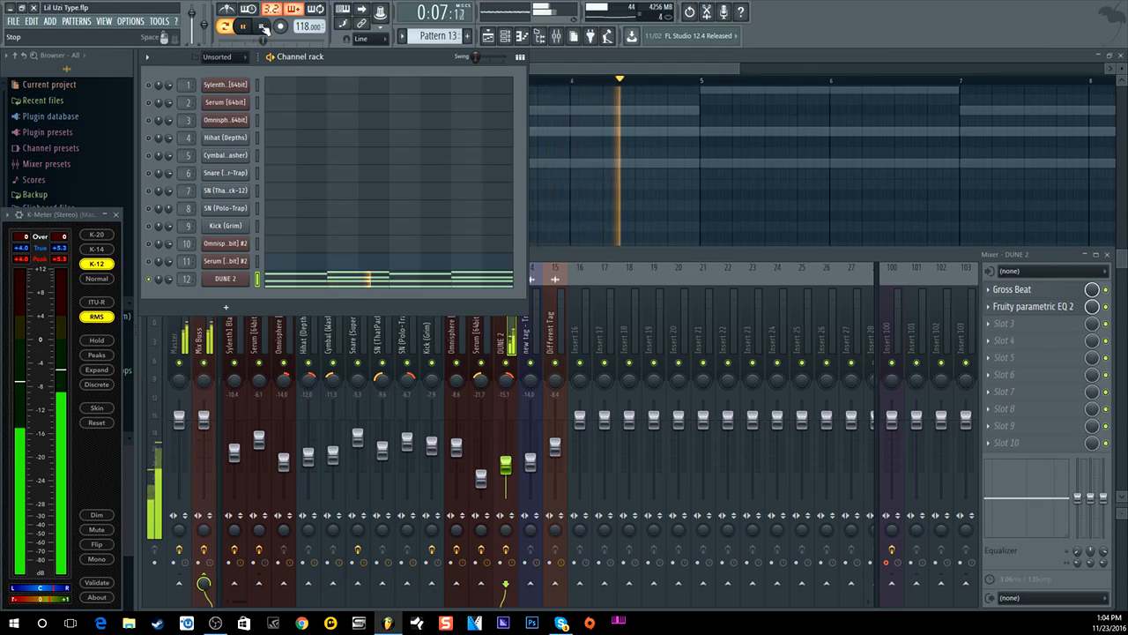
left_click(264, 28)
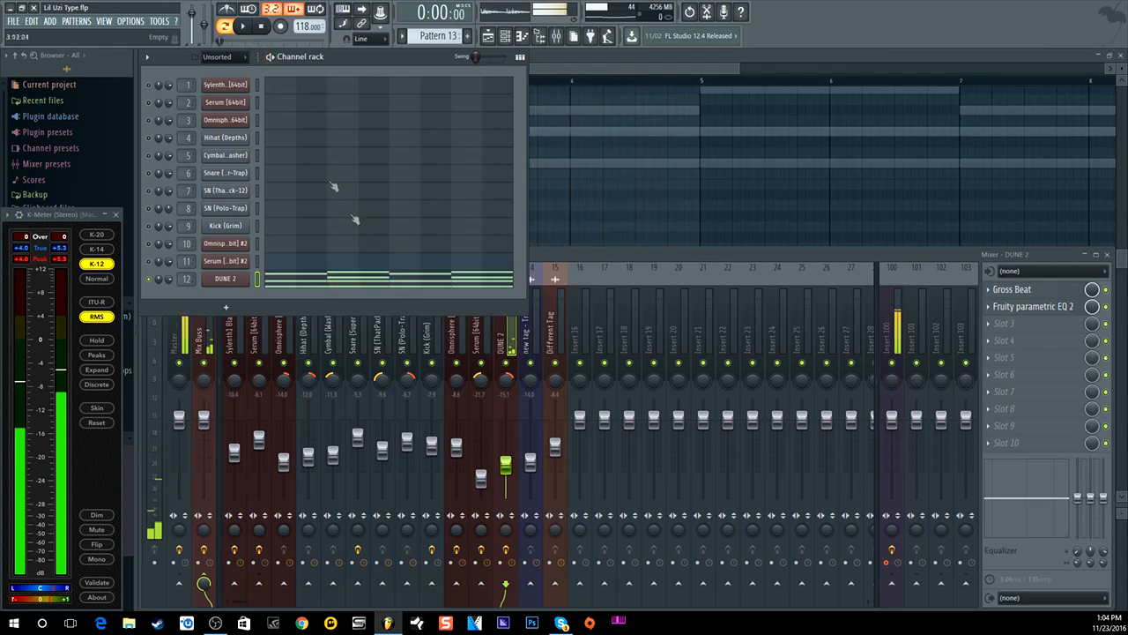
- Try moving the second chord's F#7 note down to C6 in DUNE 2's piano roll, and return it to its original place
scroll(461, 197, "up", 3)
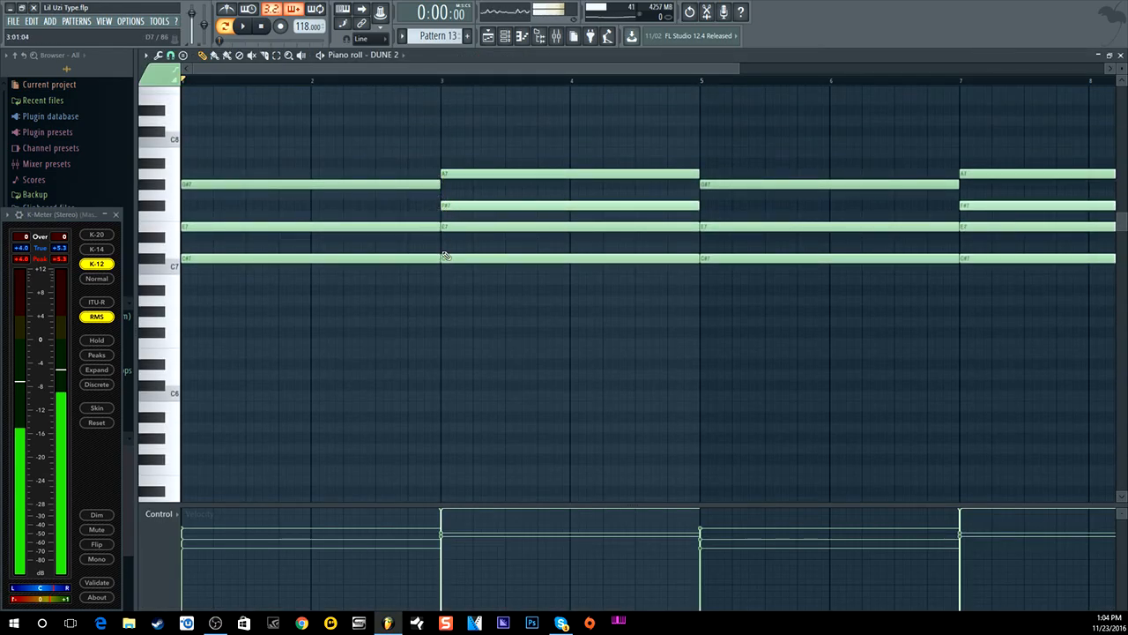
left_click(444, 206)
left_click_drag(498, 206, 838, 393)
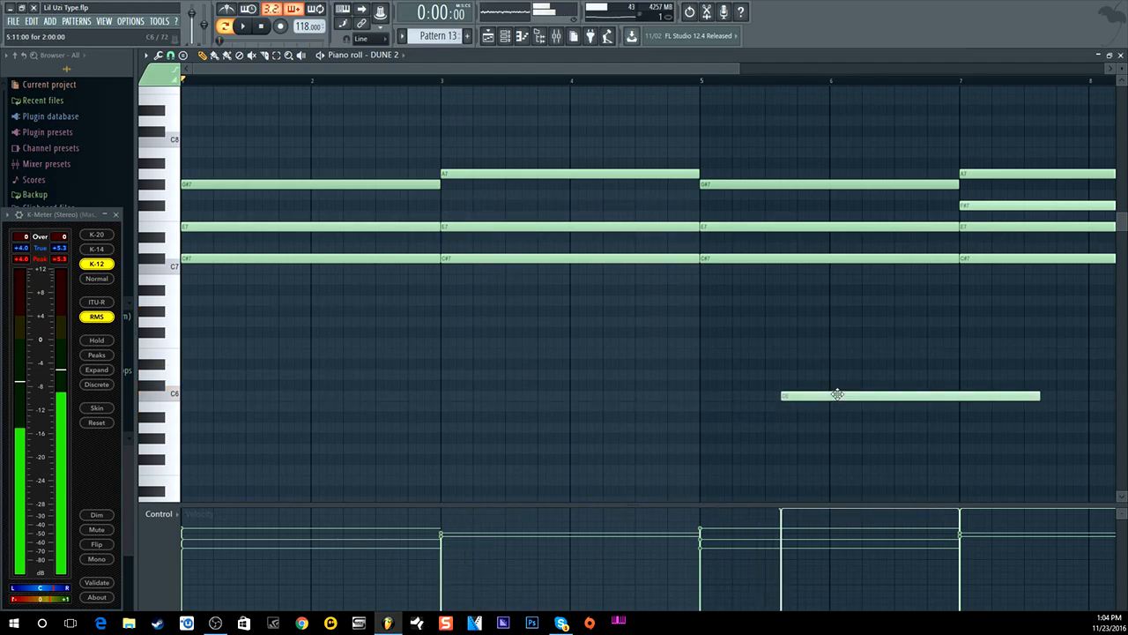
left_click_drag(849, 393, 502, 204)
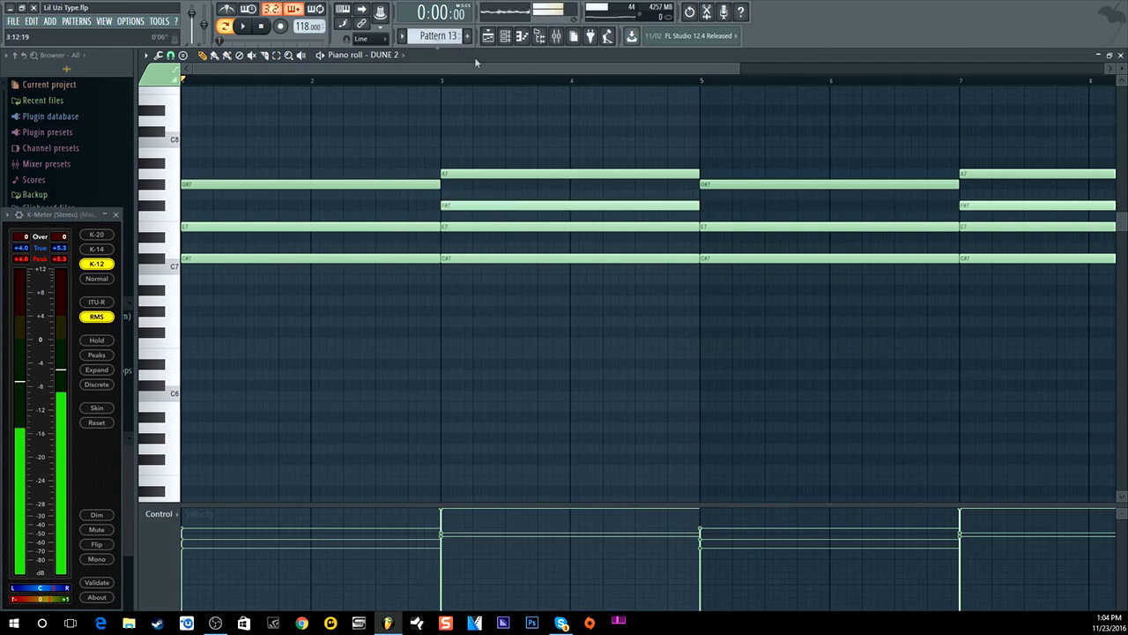
left_click_drag(742, 69, 1010, 82)
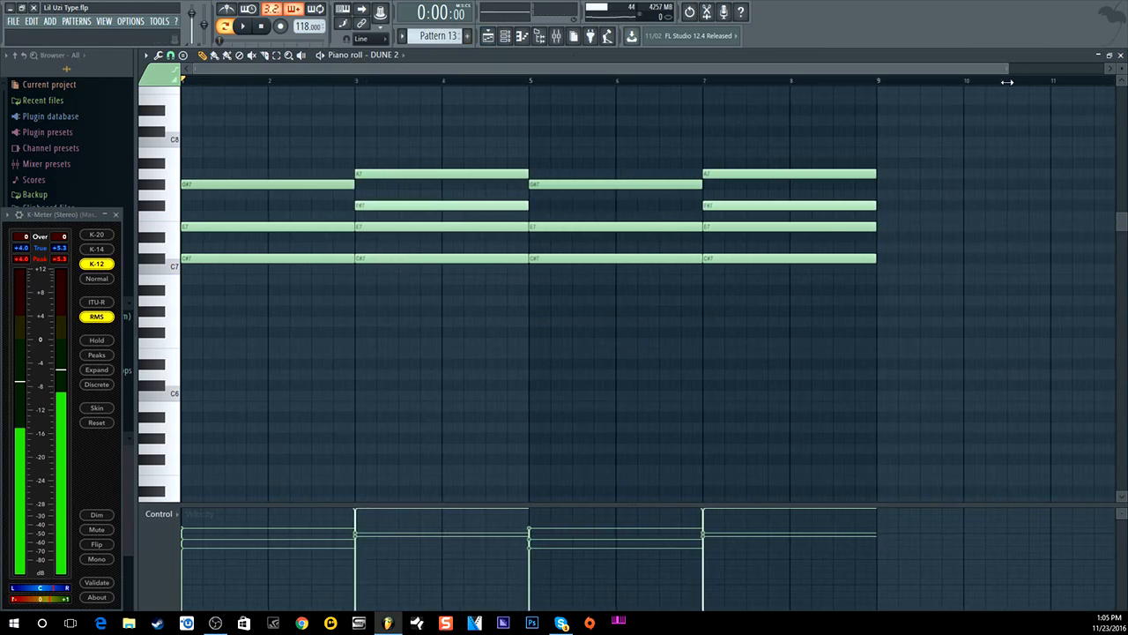
- Bring up the playlist and mixer, and open Gross Beat on the DUNE 2 mixer track
left_click(488, 37)
left_click(556, 37)
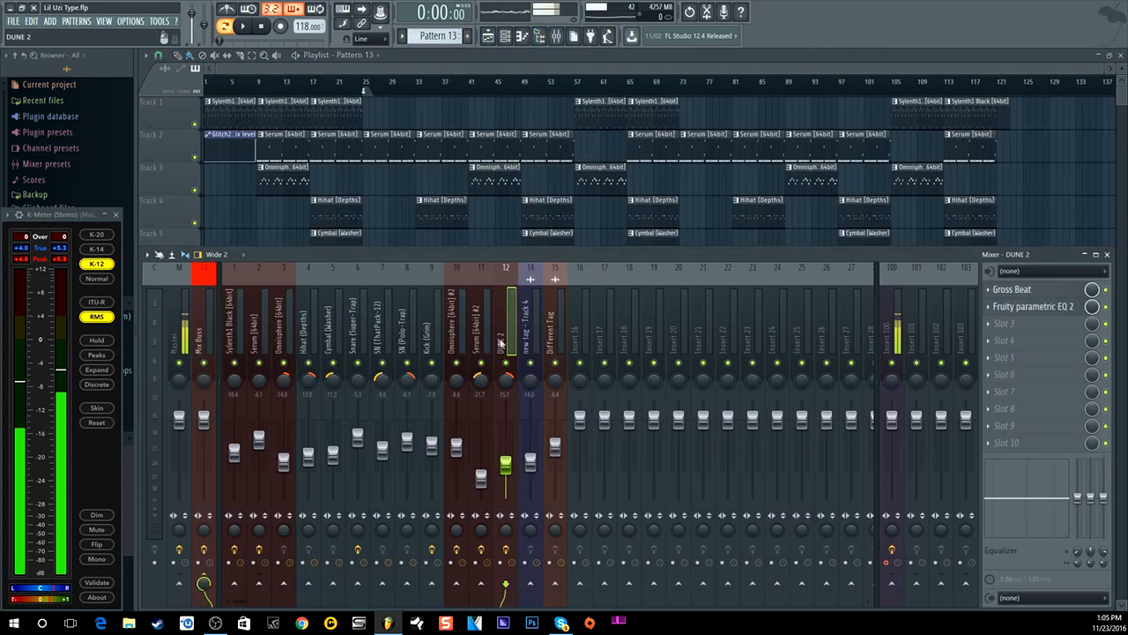
left_click(1023, 291)
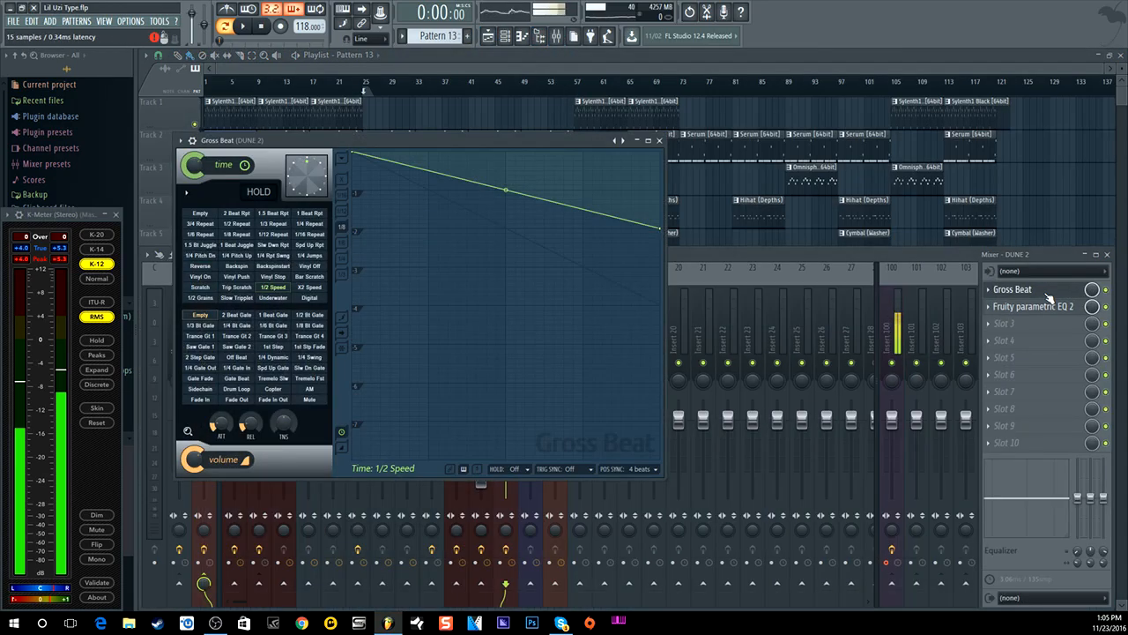
- Compare DUNE 2 with Gross Beat bypassed and with its 1/2 Speed preset enabled by playing it both ways, and stop playback
left_click(1107, 293)
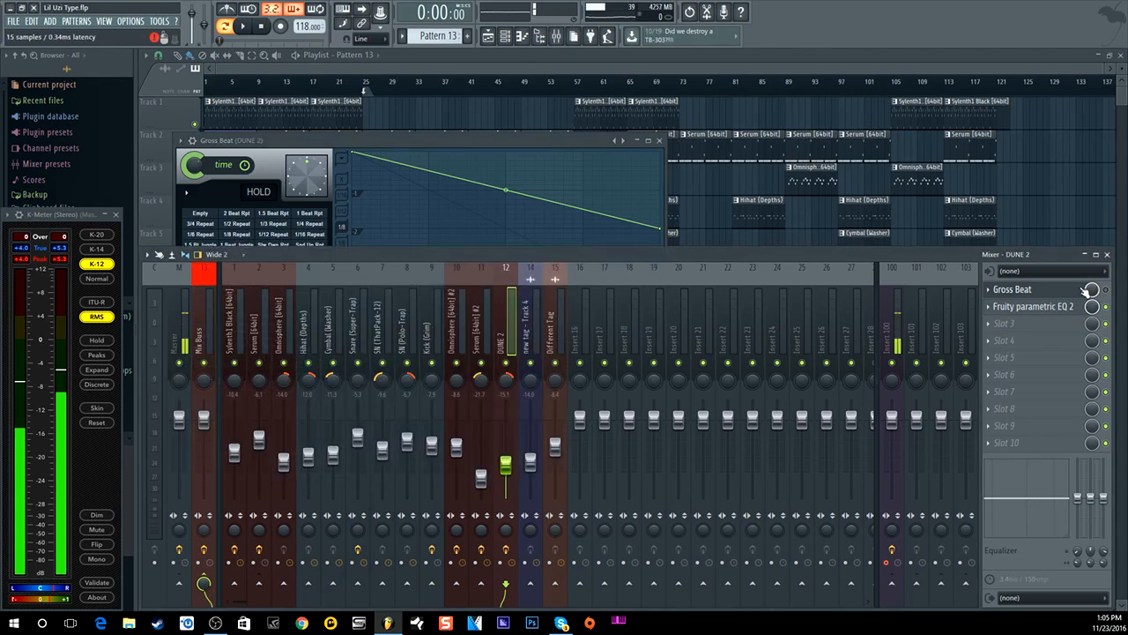
key("space")
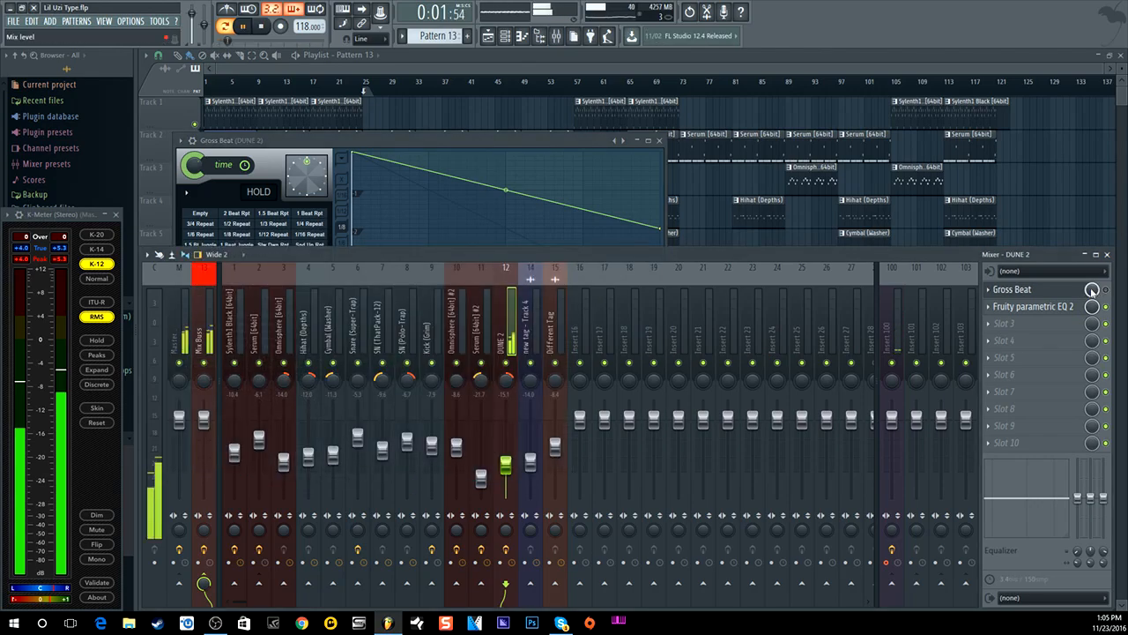
key("space")
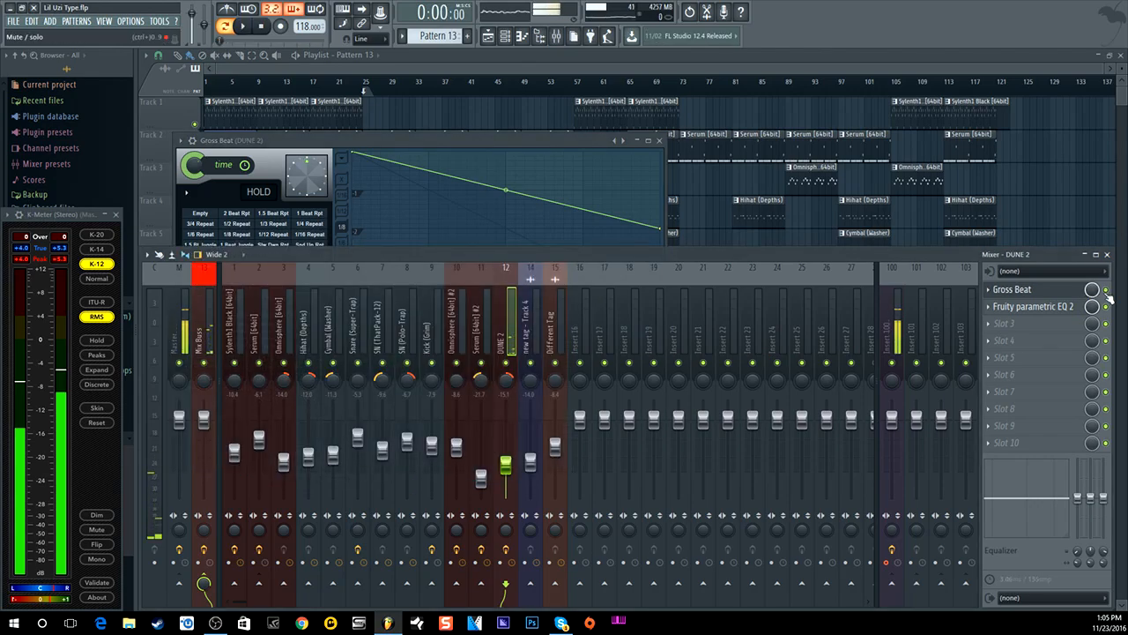
left_click(542, 237)
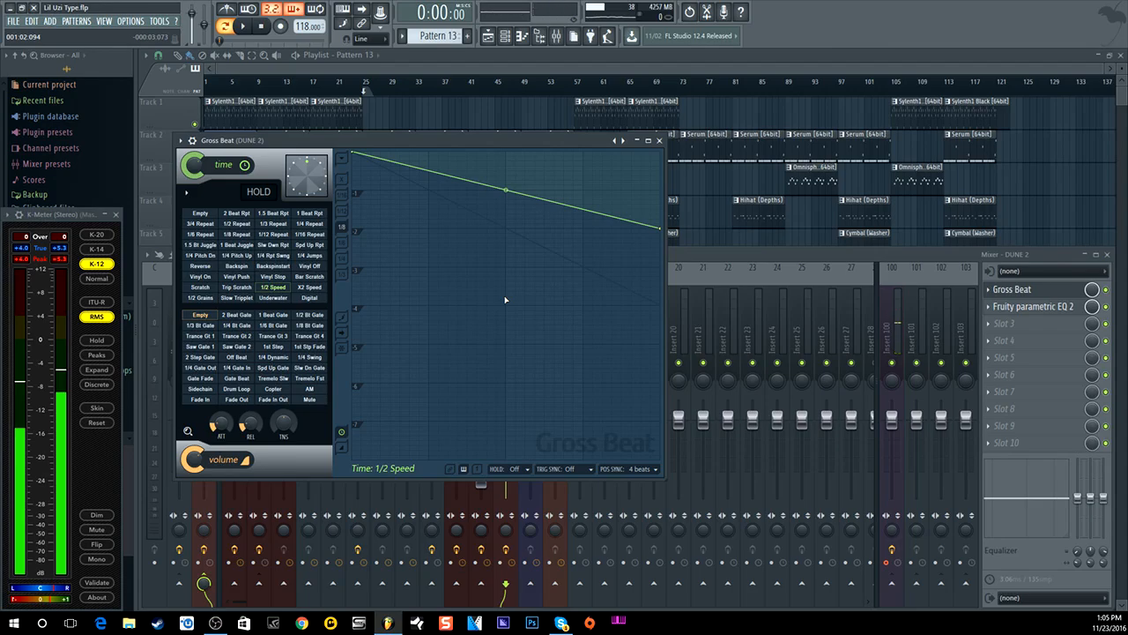
key("space")
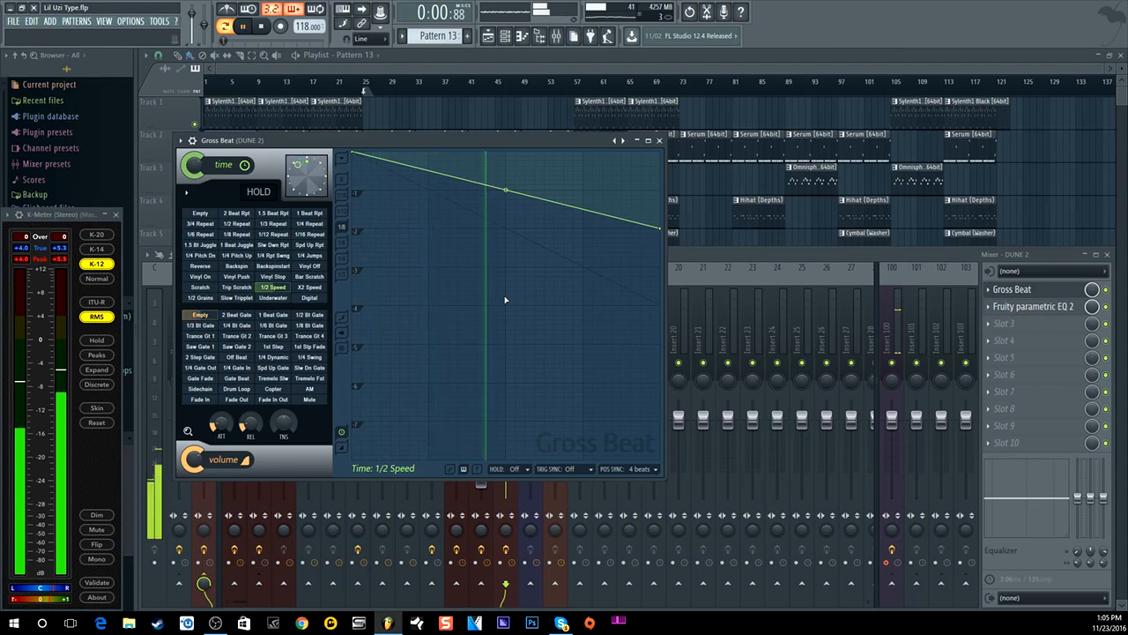
key("space")
- Maximize the playlist and examine the full song arrangement across its tracks
left_click(353, 56)
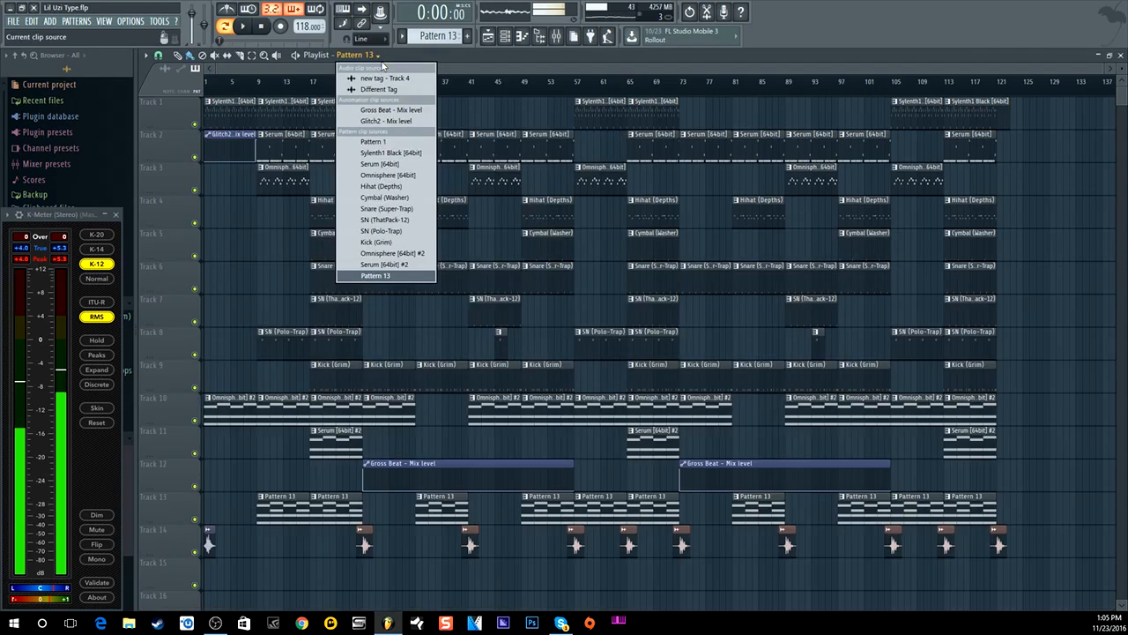
left_click(452, 62)
double_click(451, 58)
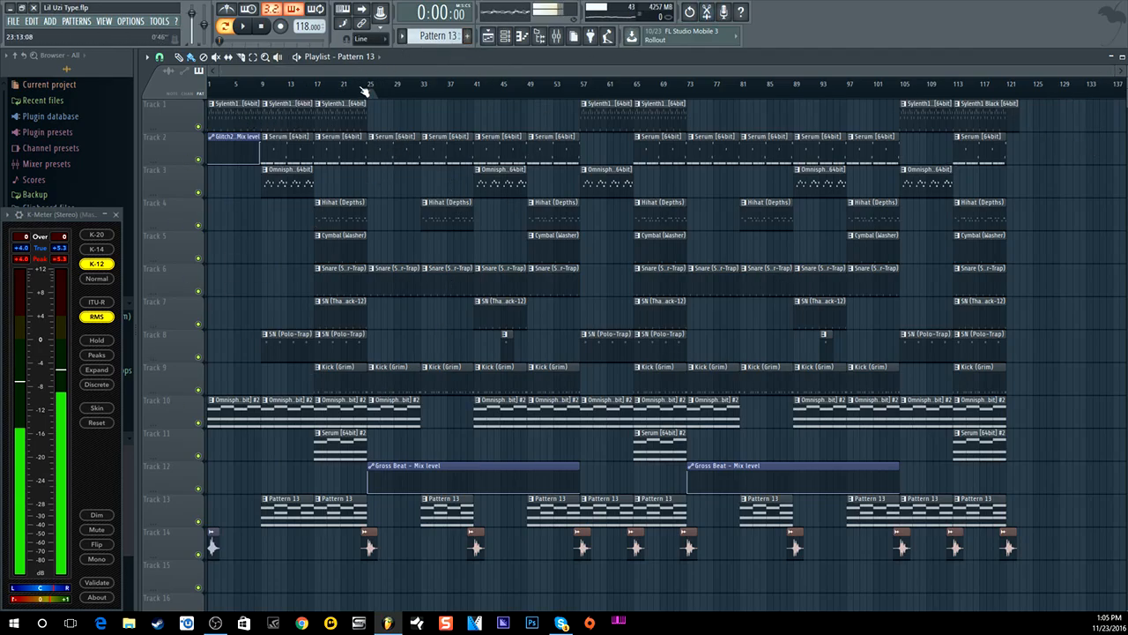
scroll(363, 90, "up", 2)
scroll(363, 90, "down", 2)
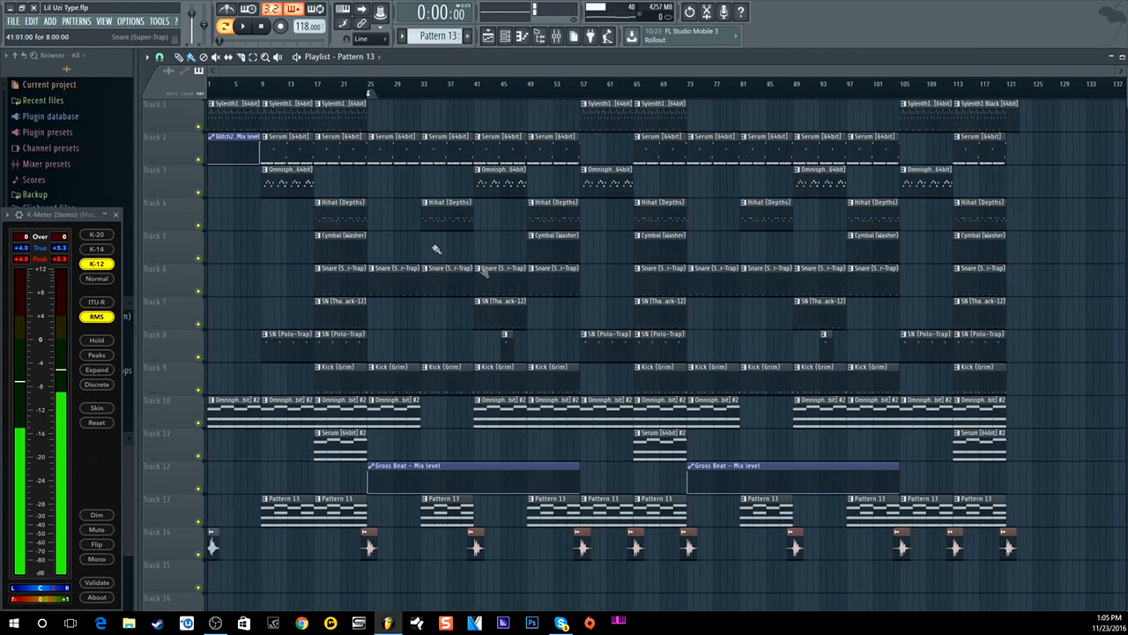
mouse_move(369, 117)
left_mouse_down()
mouse_move(573, 131)
mouse_move(568, 112)
mouse_move(379, 115)
left_mouse_up()
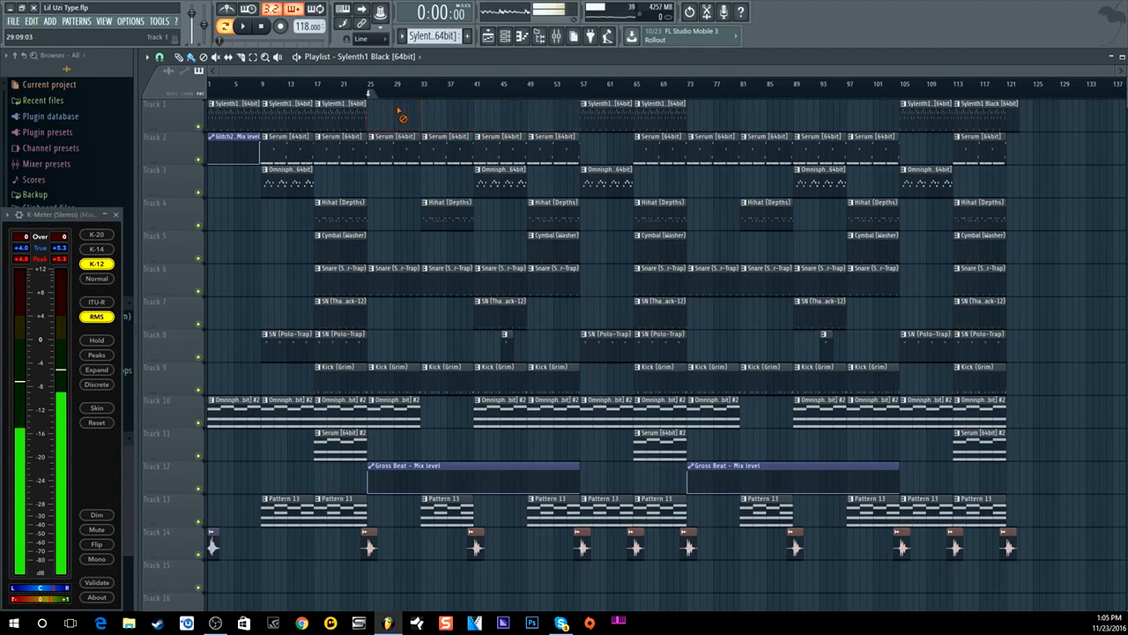
- Switch playback from pattern to song mode, testing it with short plays before and after the change
left_click(259, 27)
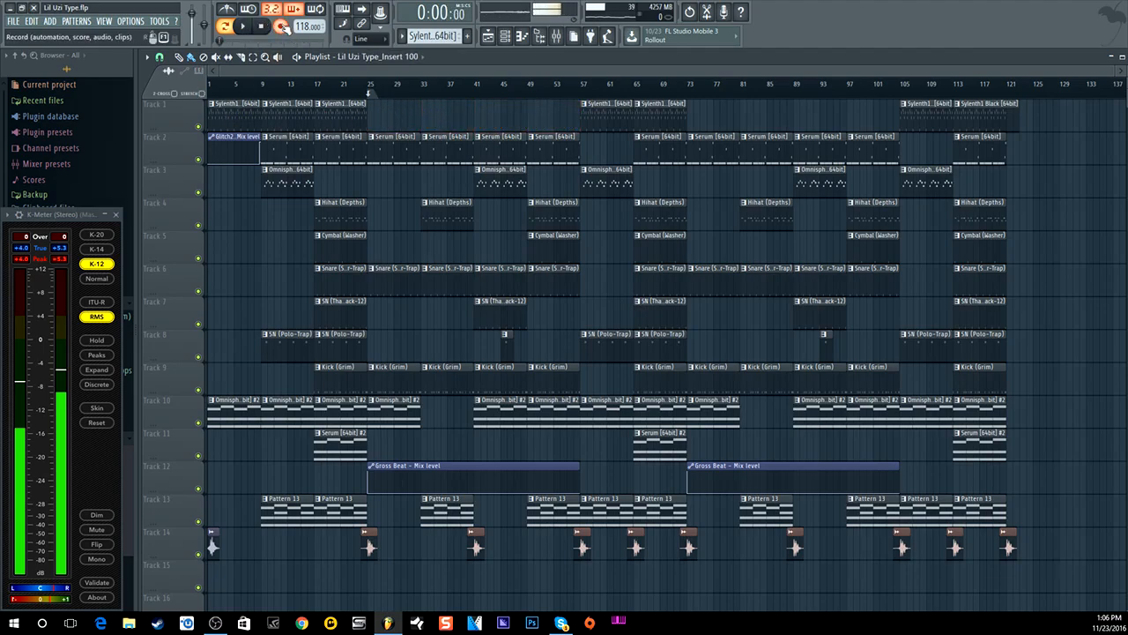
left_click(242, 28)
left_click(261, 30)
left_click(227, 29)
left_click(244, 29)
left_click(261, 27)
- Set the channel rack filter to All and apply Solo to the Sylenth1 Black channel
left_click(504, 36)
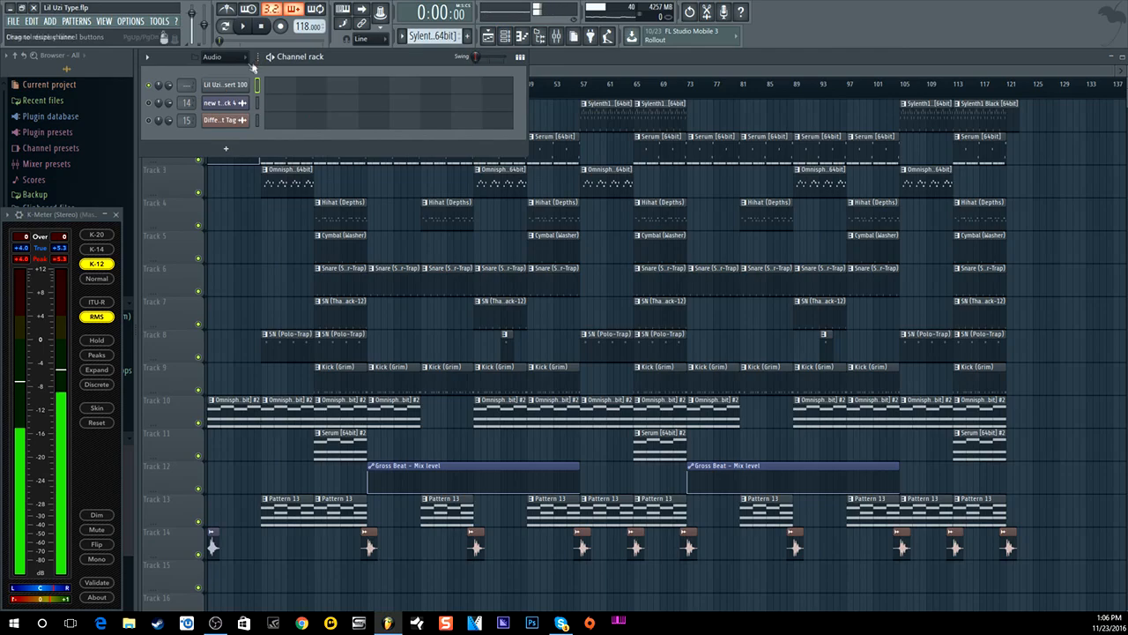
left_click(216, 56)
left_click(230, 69)
right_click(151, 88)
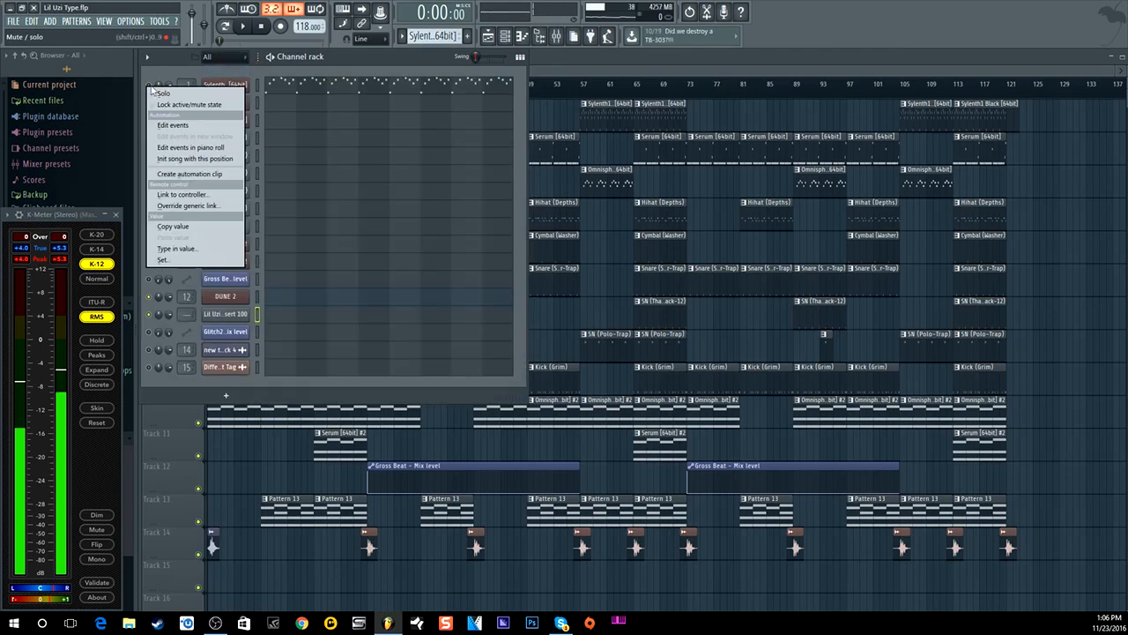
left_click(164, 91)
- Play the song briefly from the beginning and again from bar 25 with the channel rack closed, and stop playback
left_click(243, 27)
left_click(569, 60)
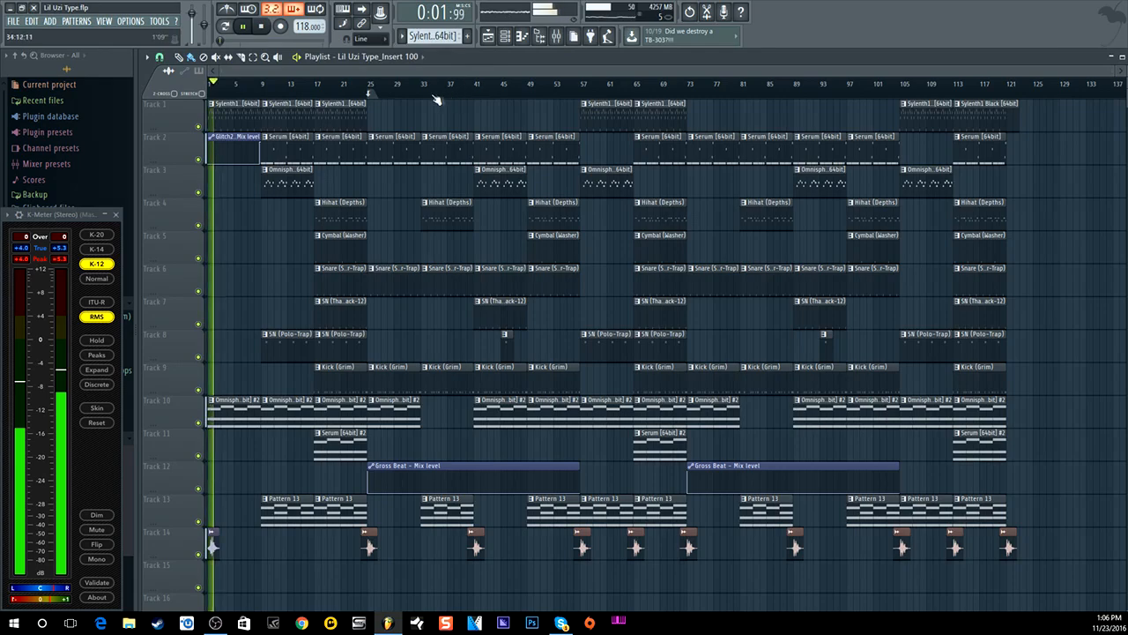
left_click(261, 30)
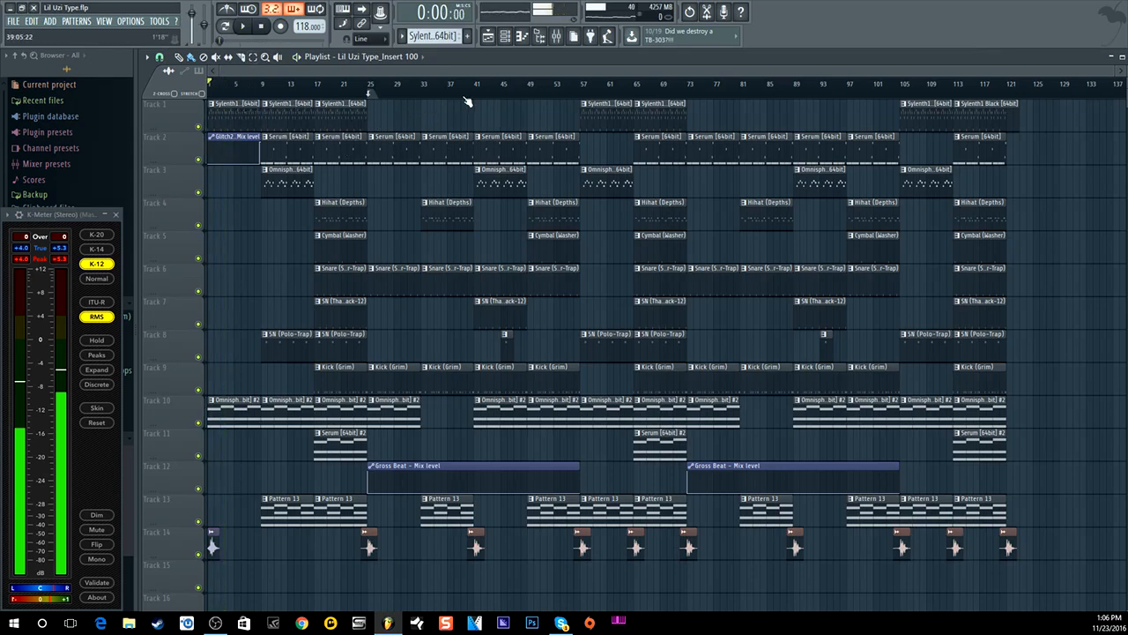
left_click(368, 84)
left_click(242, 27)
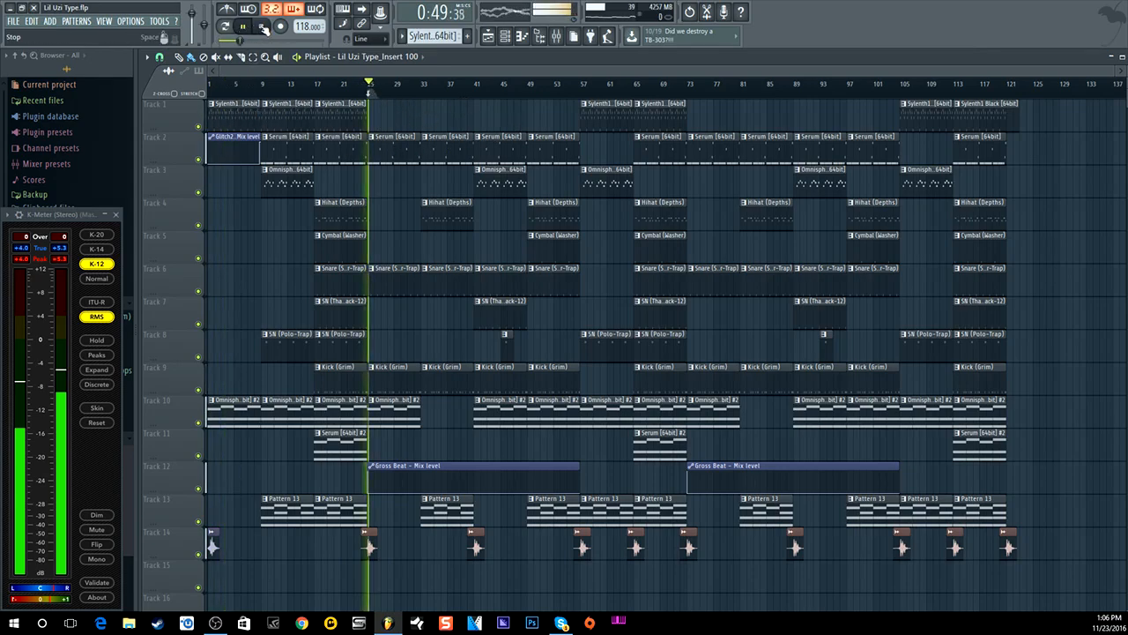
left_click(264, 29)
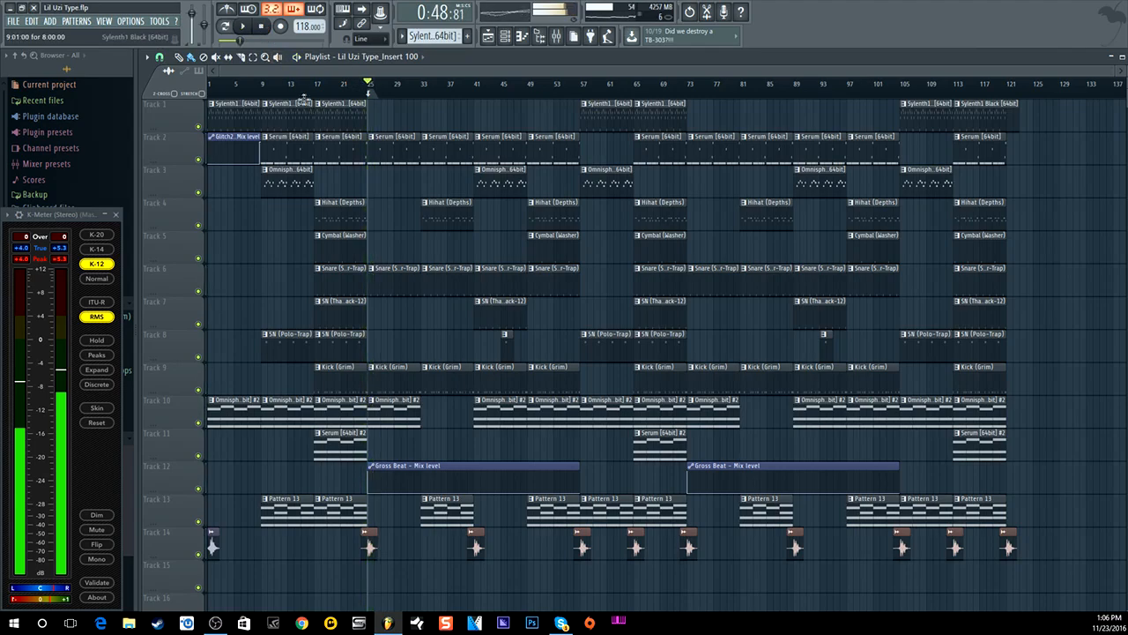
- Play the song from bar 17 to audition the section where the drums enter, and stop playback
scroll(319, 89, "up", 5)
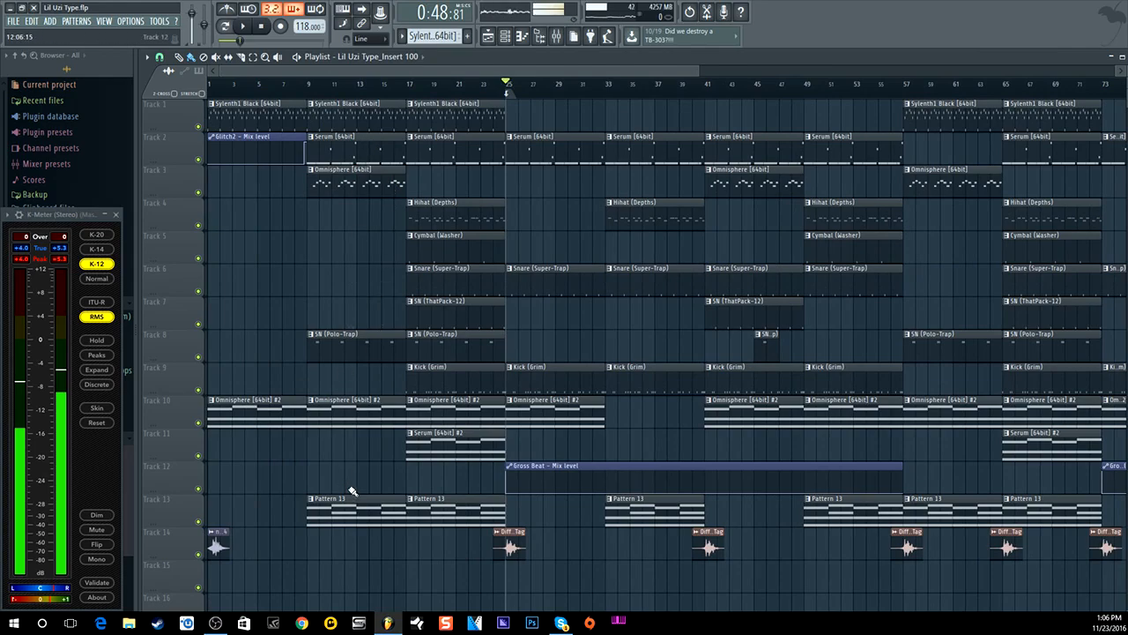
left_click(407, 86)
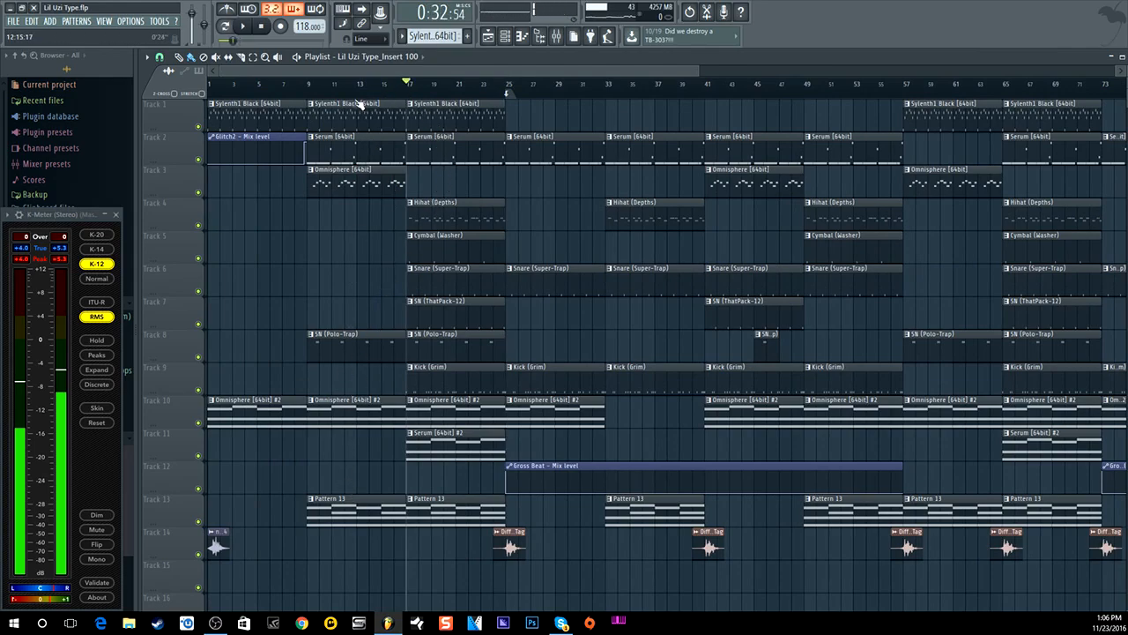
key("space")
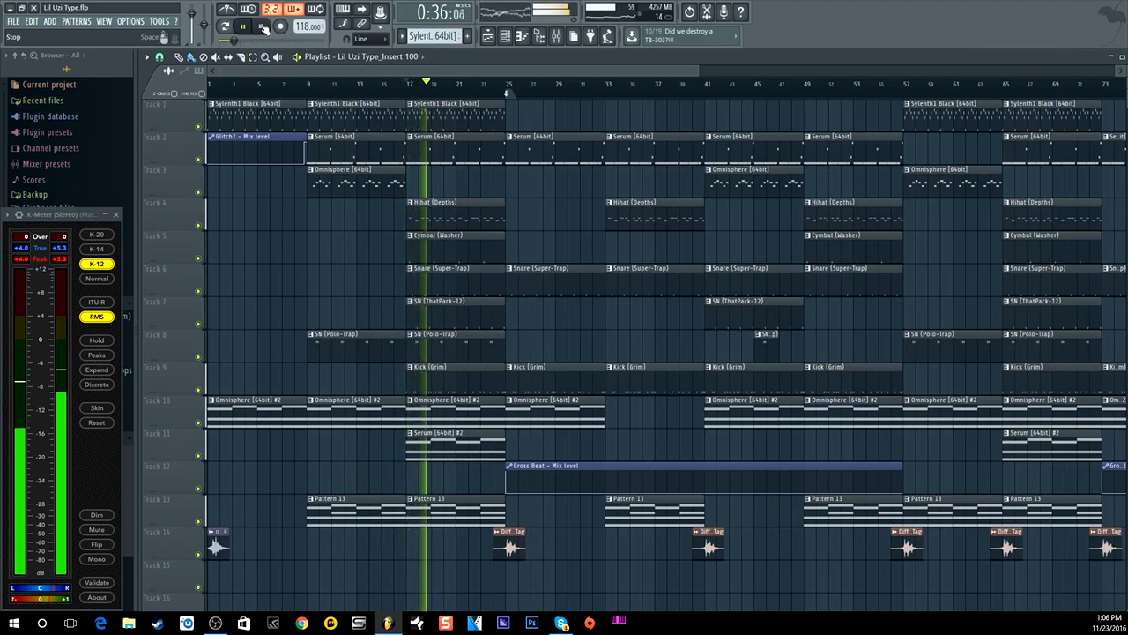
left_click(264, 27)
- Play the song from bar 23 through the transition into the Gross Beat section at bar 25, and stop playback
left_click_drag(519, 75, 558, 76)
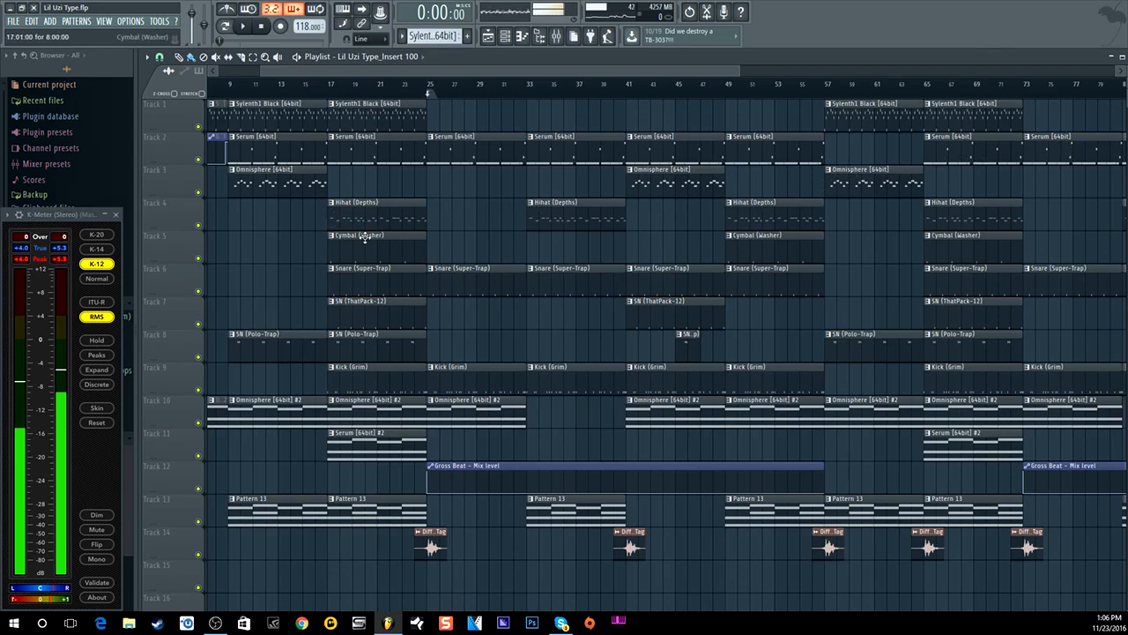
left_click(416, 85)
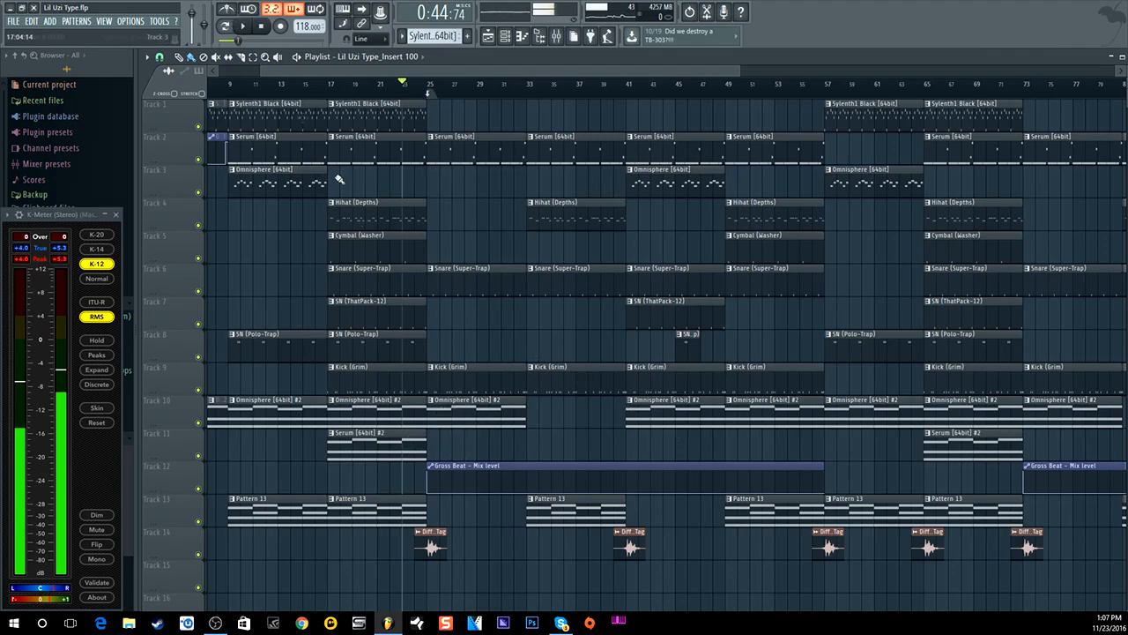
left_click(241, 27)
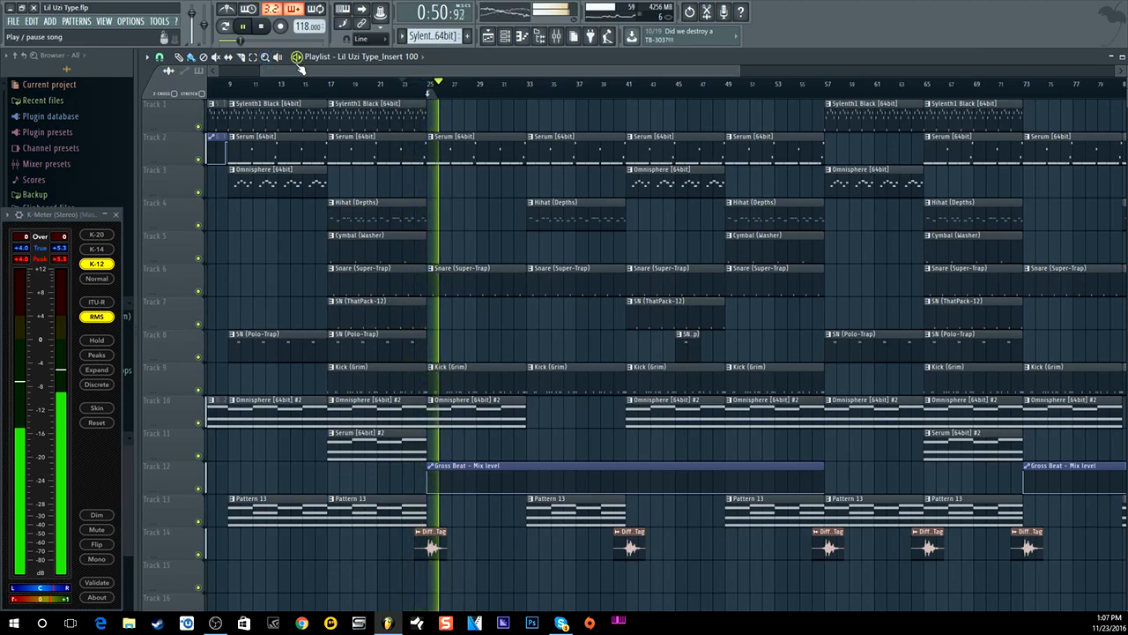
left_click(263, 28)
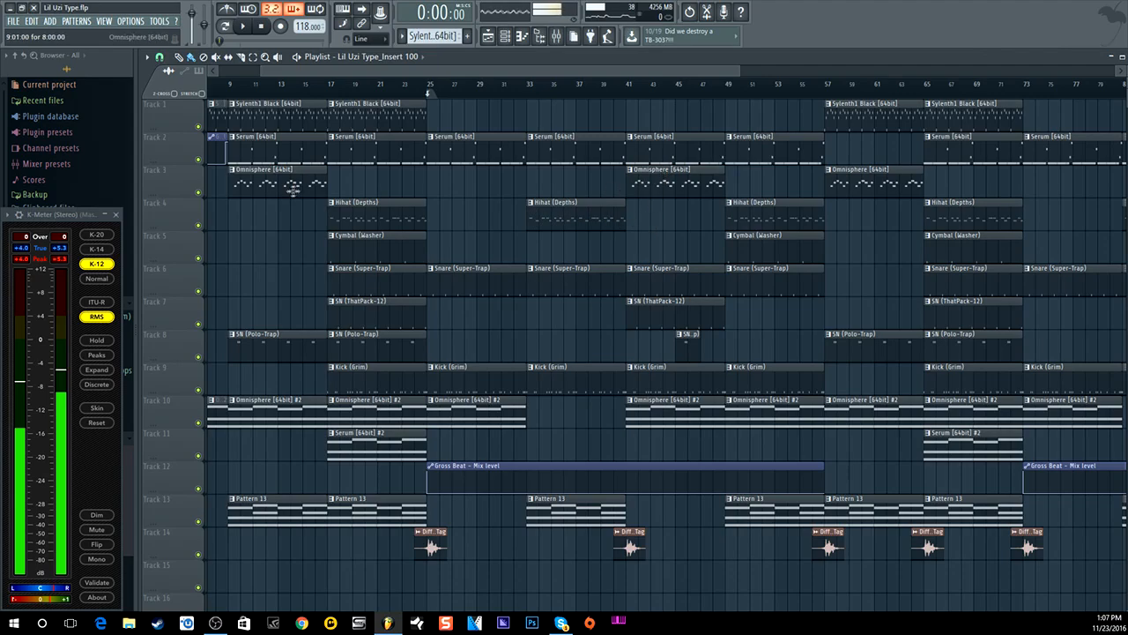
- Play the song briefly from bar 41, where the Omnisphere and SN (ThatPack-12) clips come back in, and stop playback
left_click(625, 85)
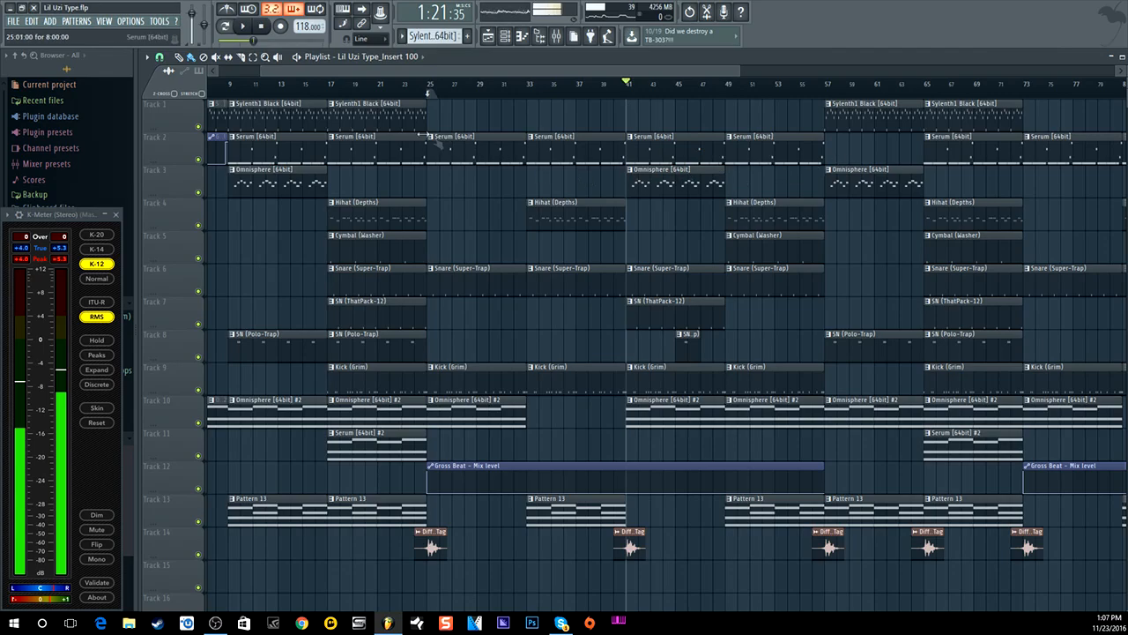
left_click(245, 27)
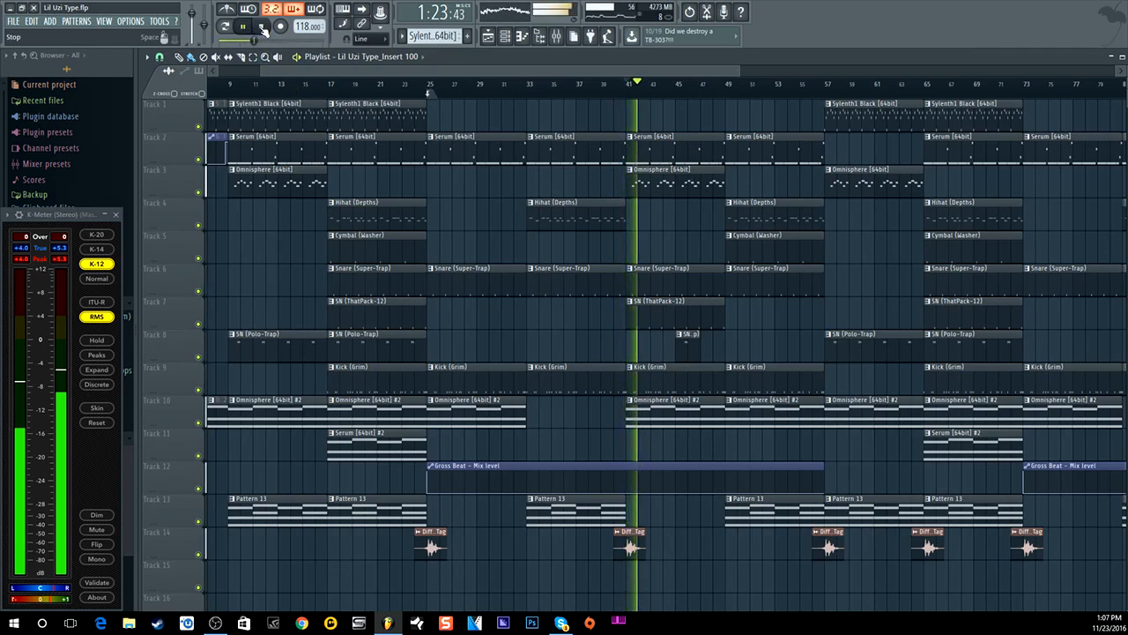
left_click(262, 27)
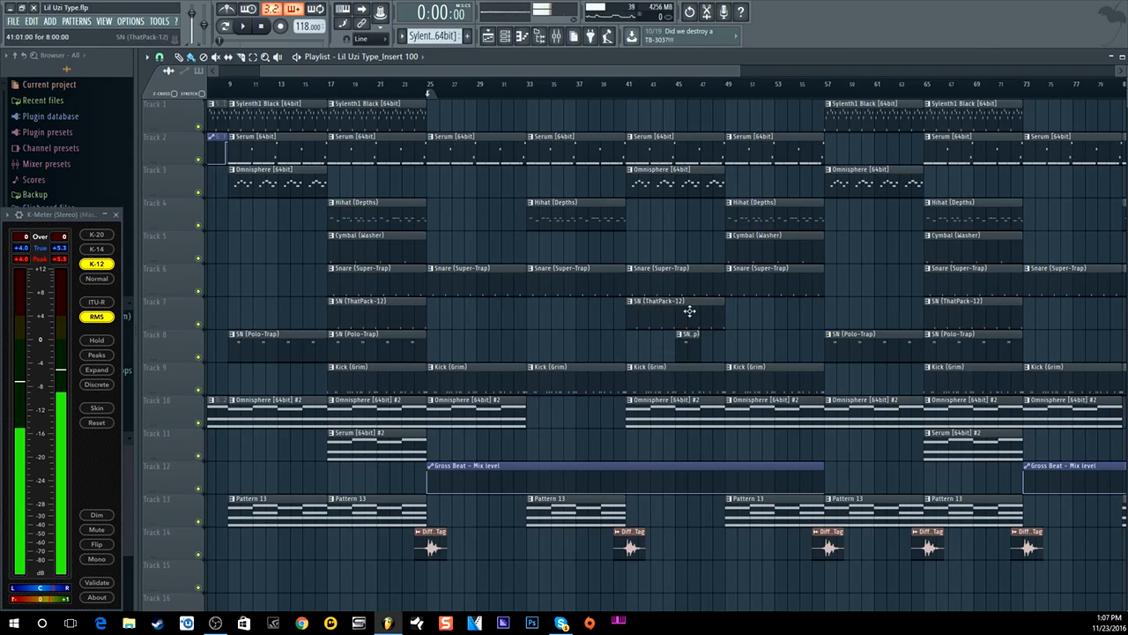
- Examine the rest of the arrangement past bar 41 and the playlist tracks below Track 14
left_click_drag(446, 74, 480, 92)
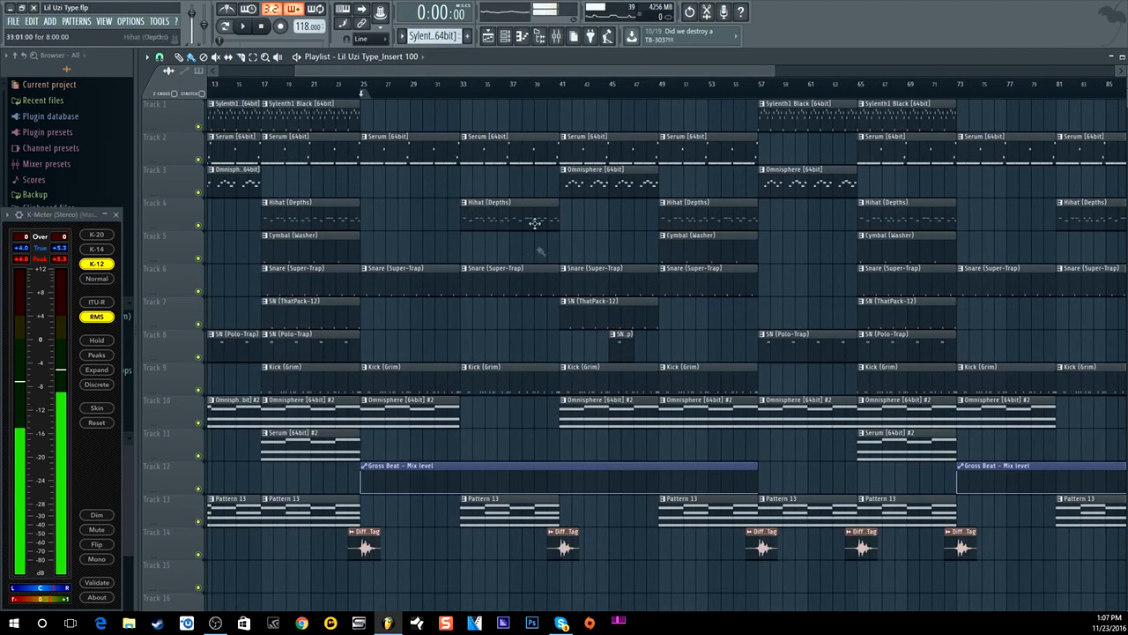
scroll(556, 86, "down", 3)
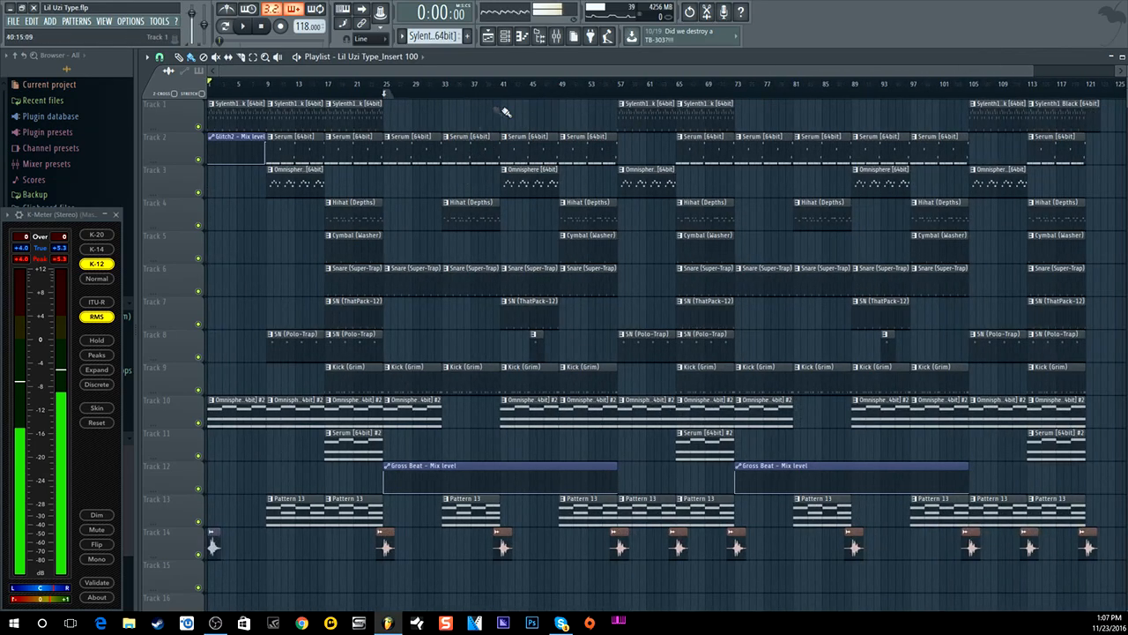
scroll(252, 474, "down", 8)
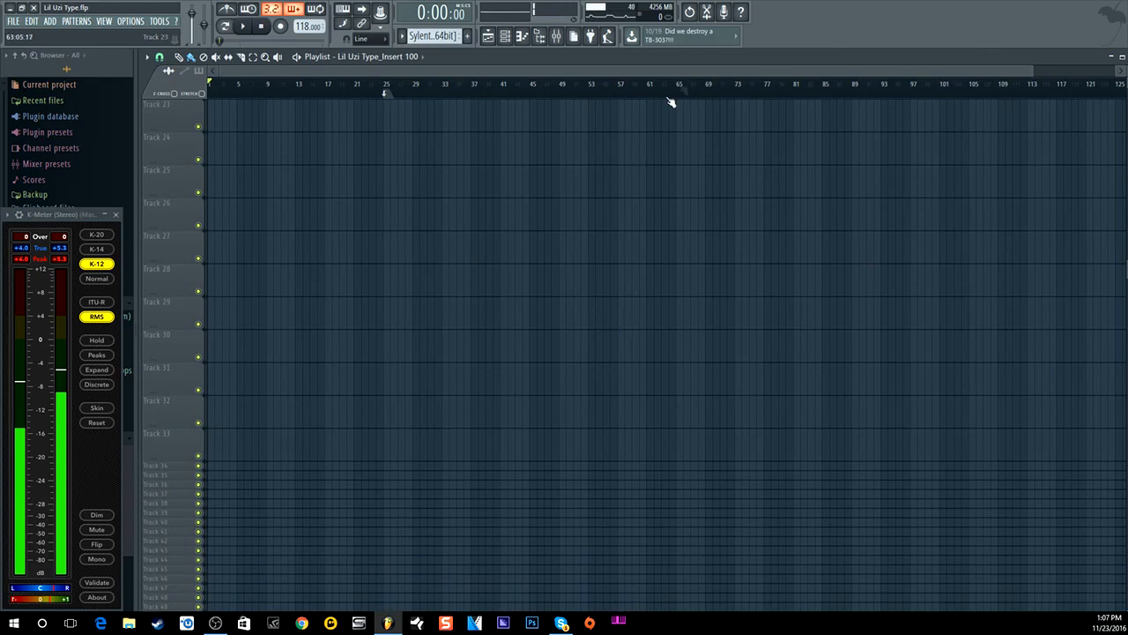
scroll(468, 262, "up", 7)
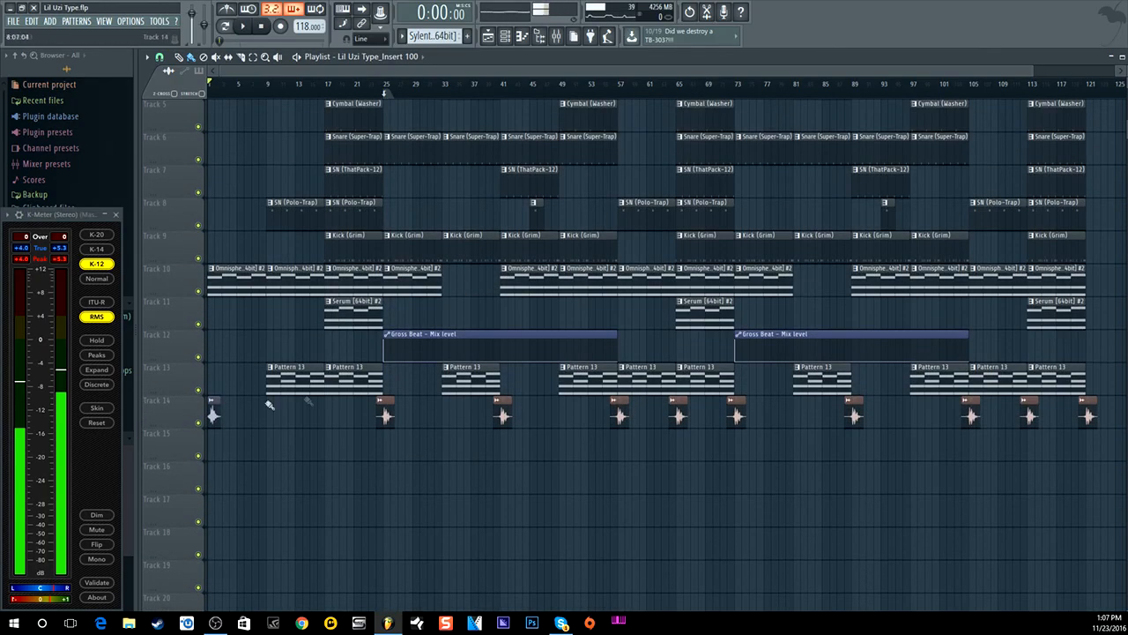
scroll(270, 405, "up", 2)
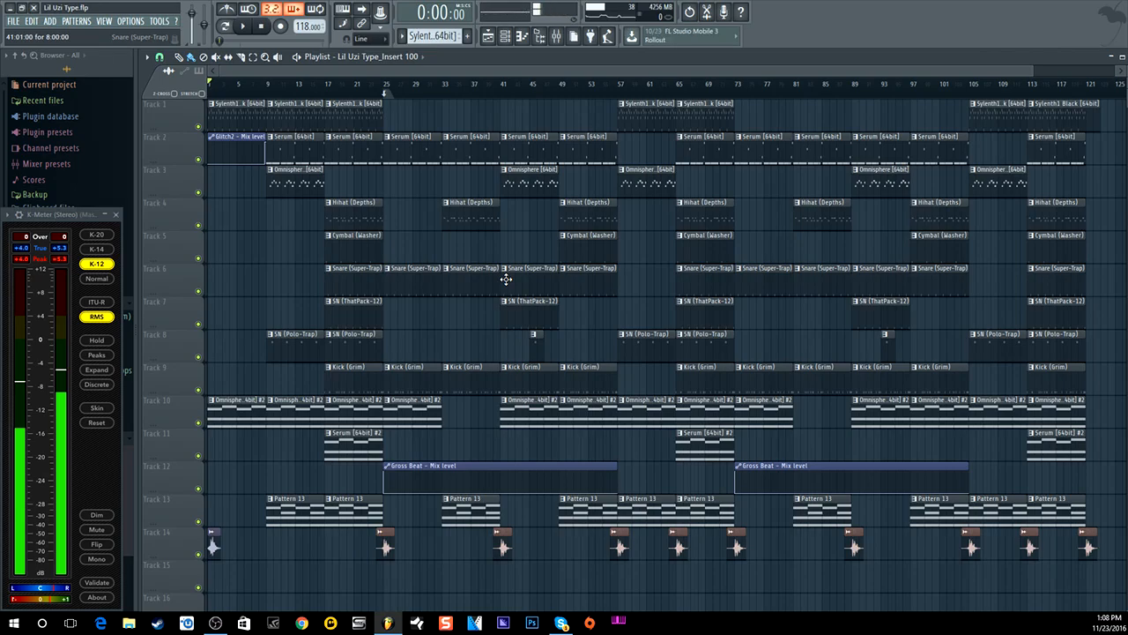
- Inspect the effect chain on the Mix Buss mixer track, and close the mixer
left_click(557, 36)
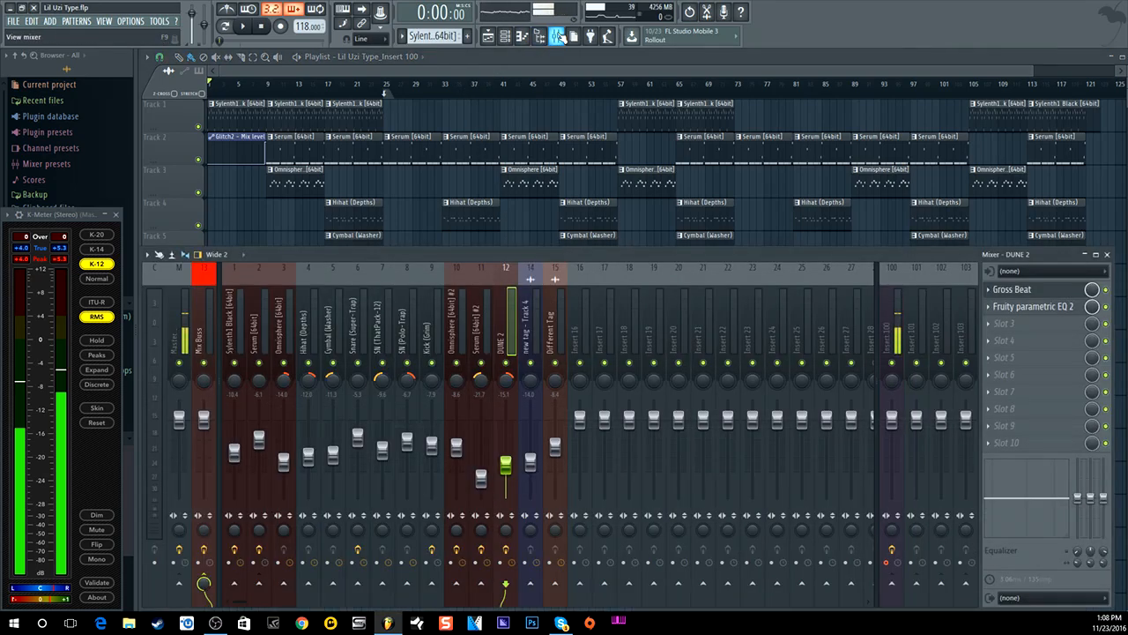
left_click(206, 316)
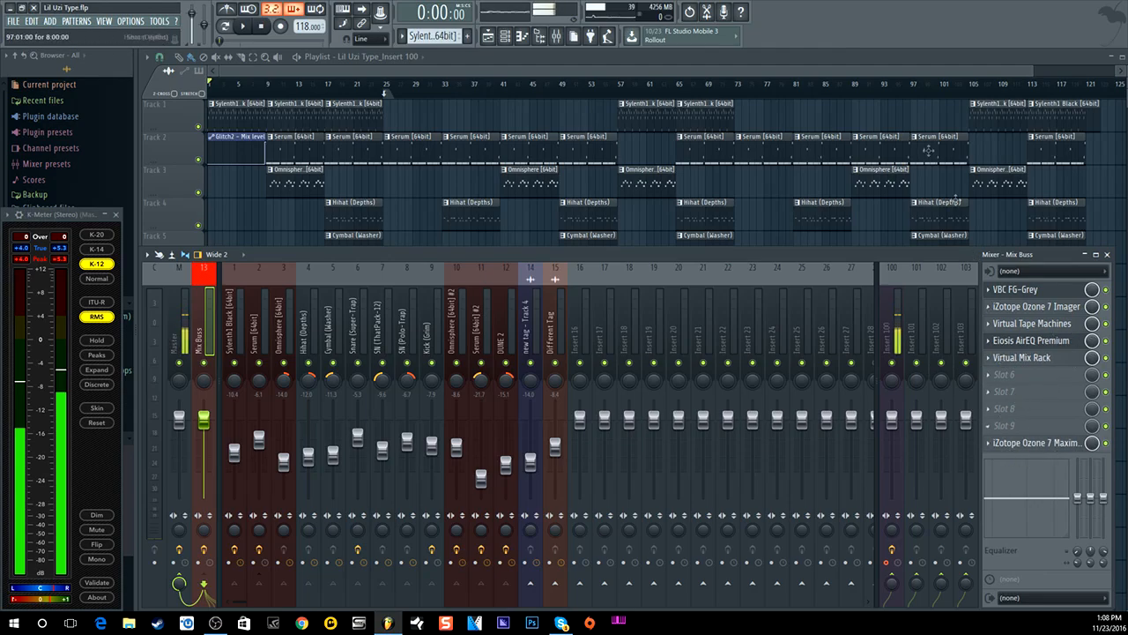
key("F9")
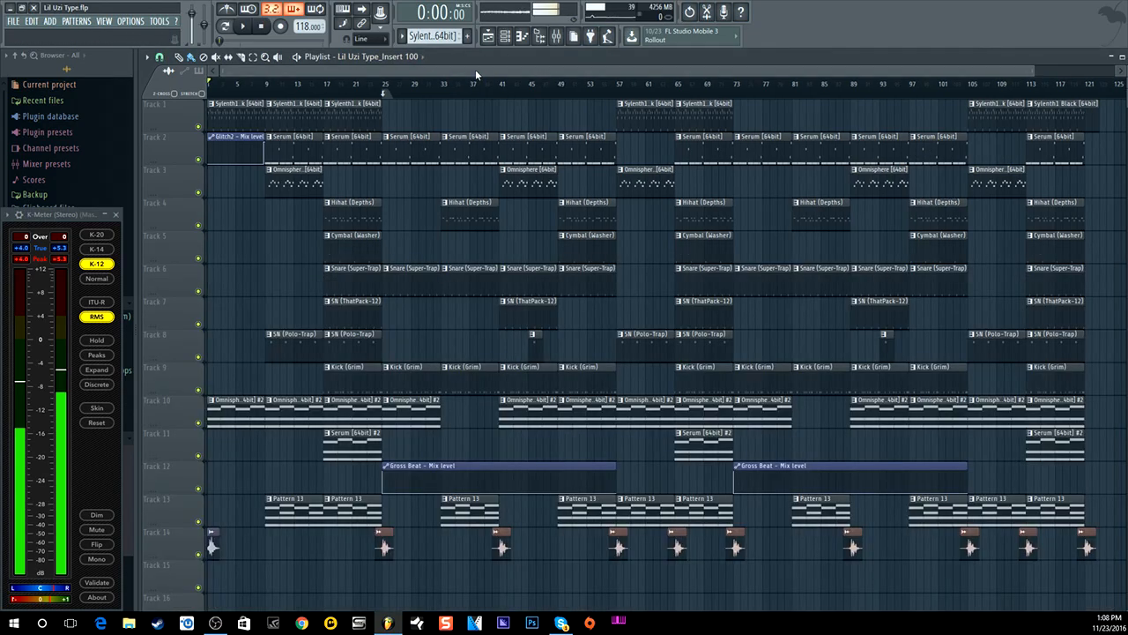